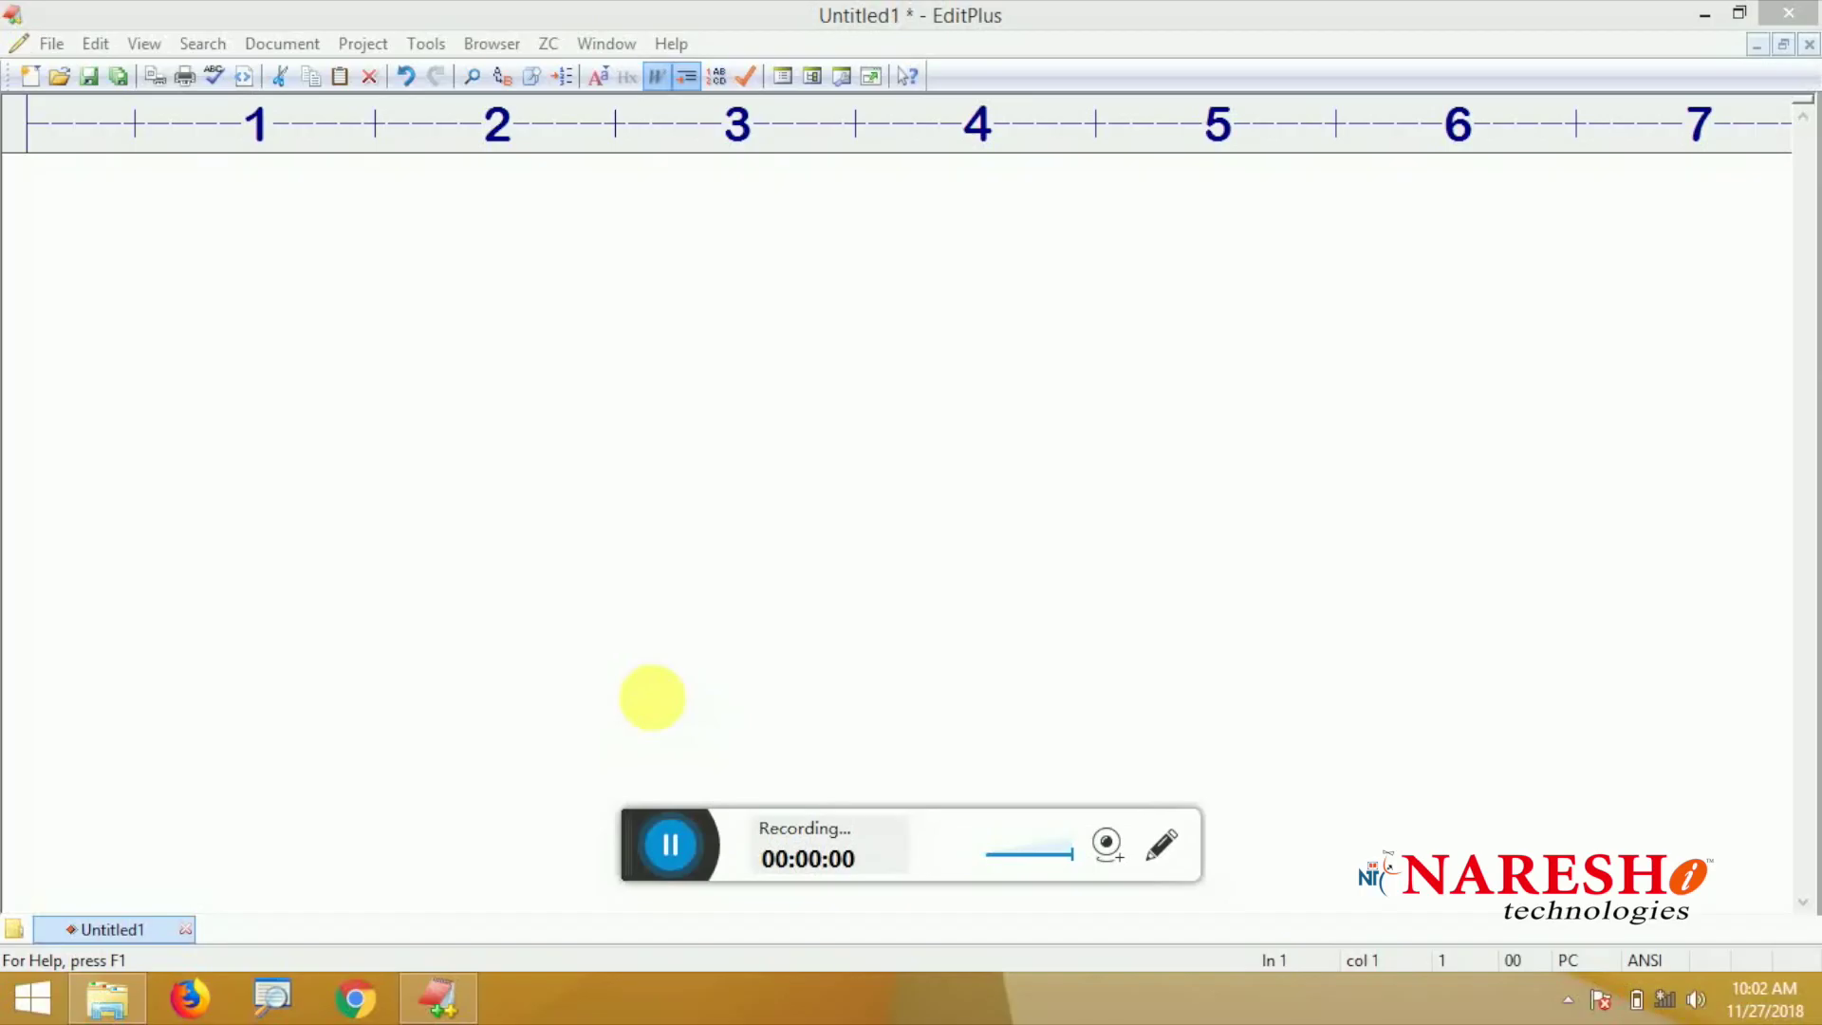
Type the indented title 'Core Java - Challenge - 40' on line 1 with a blank line below
key(Tab)
key(Tab)
key(Tab)
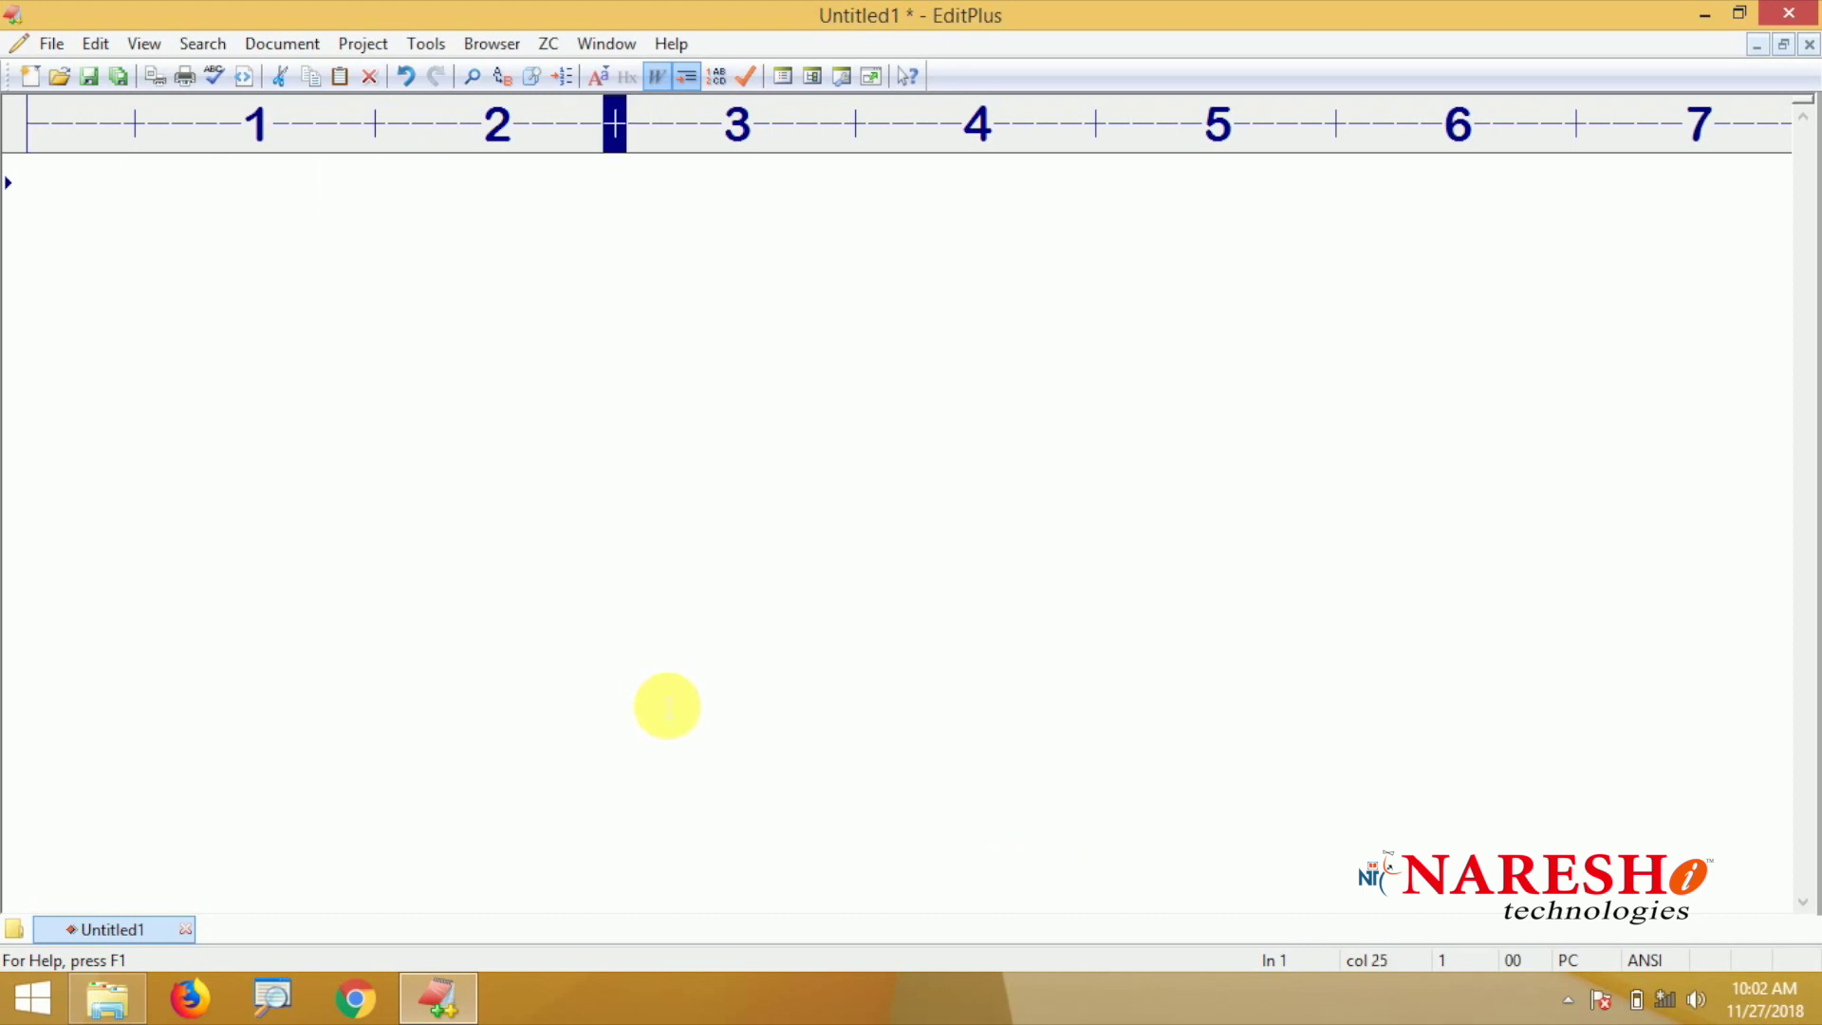
text(Core Java - )
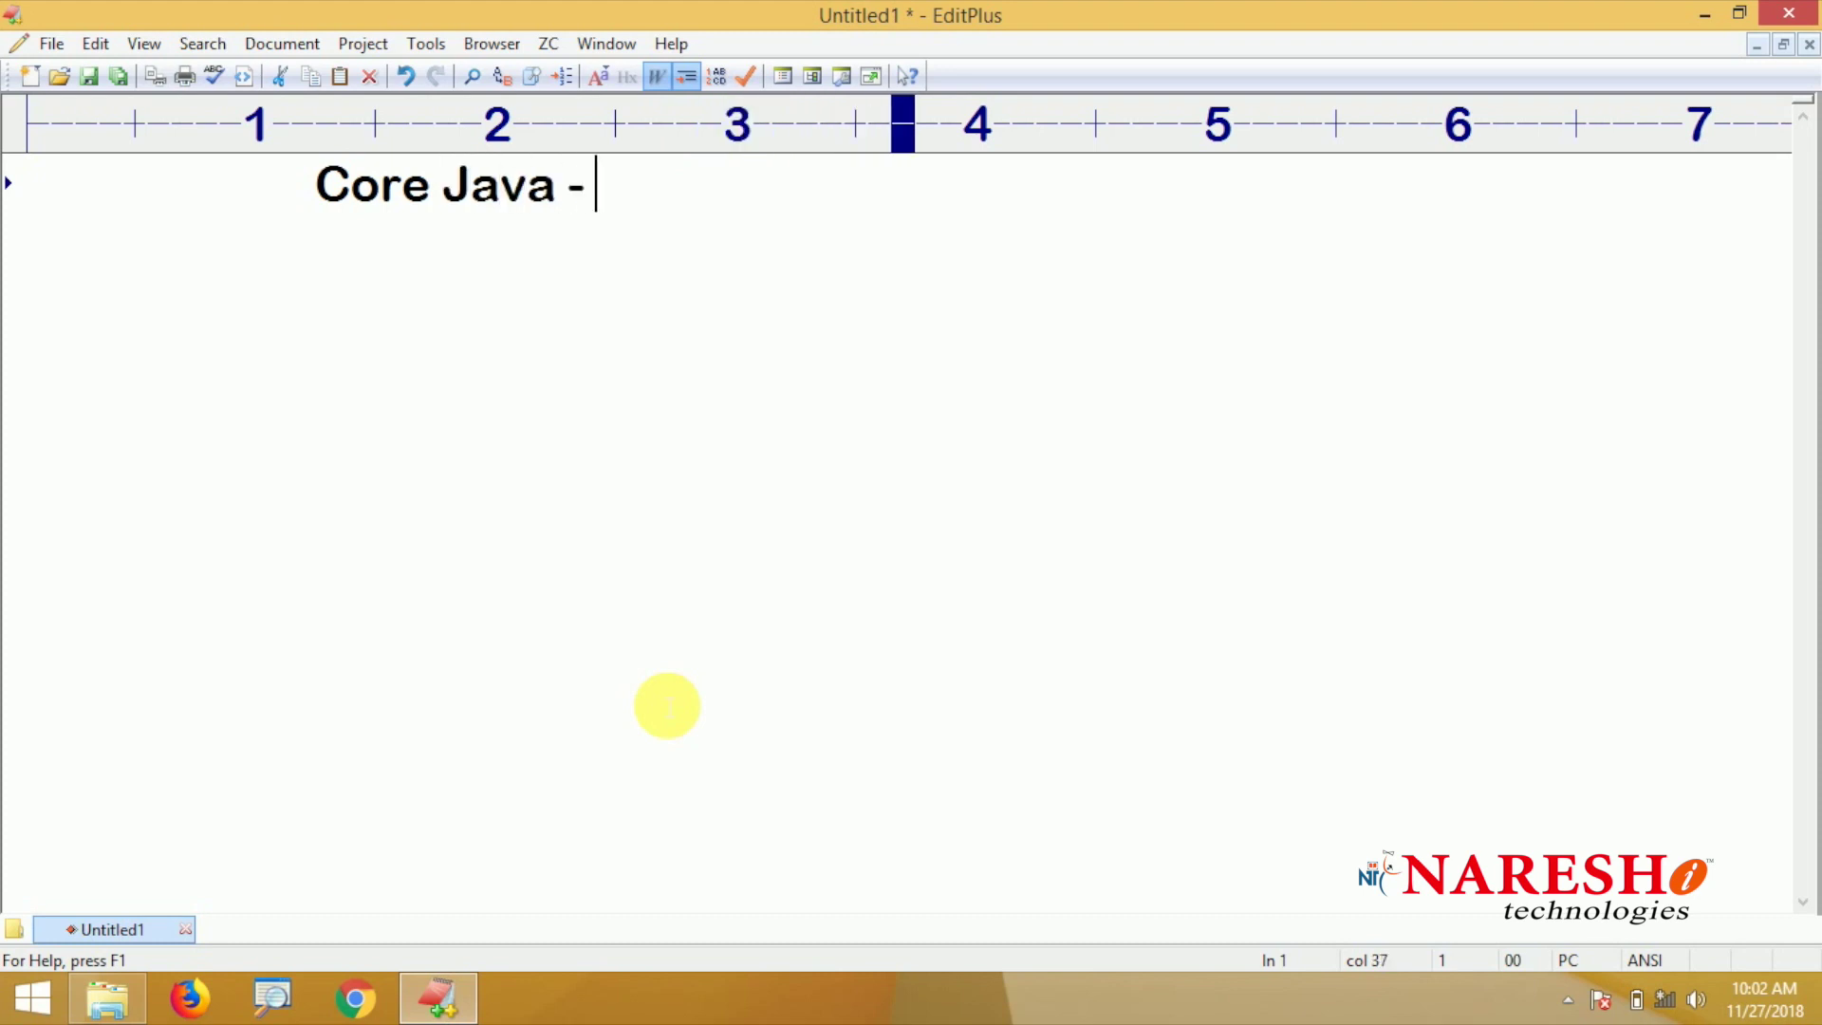
text(Challenge -)
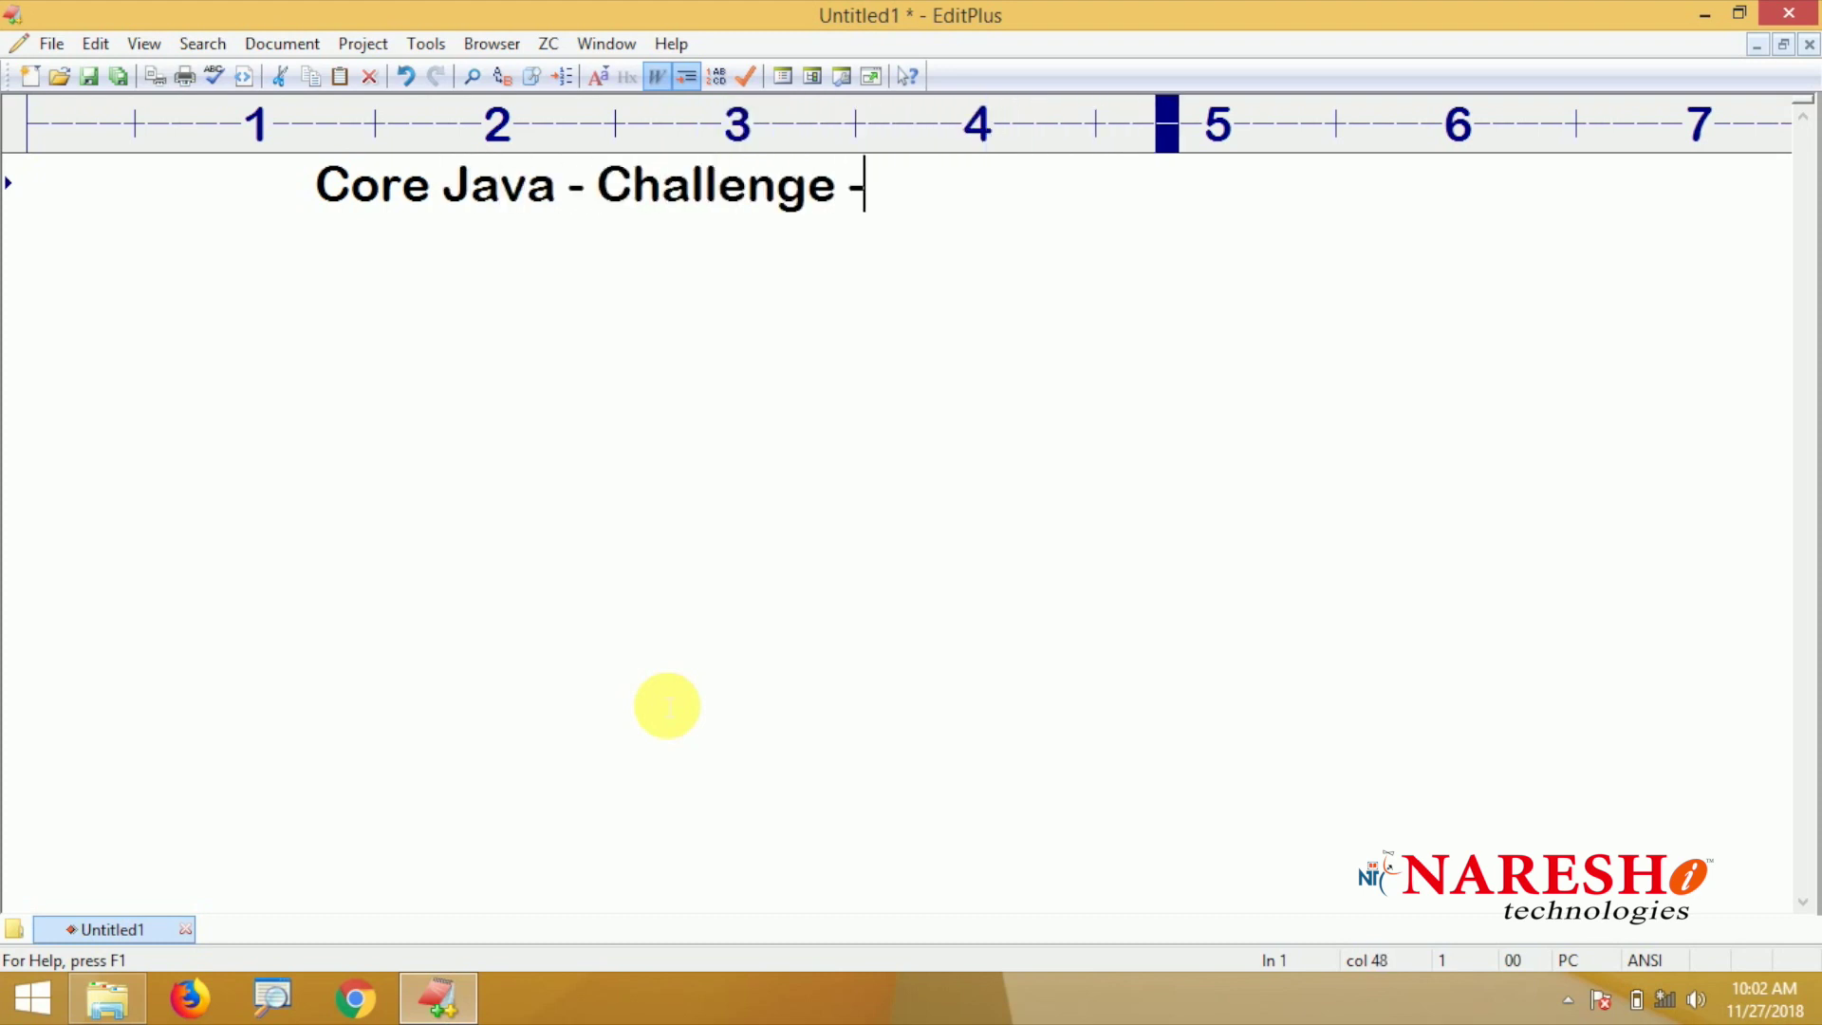
text( 40)
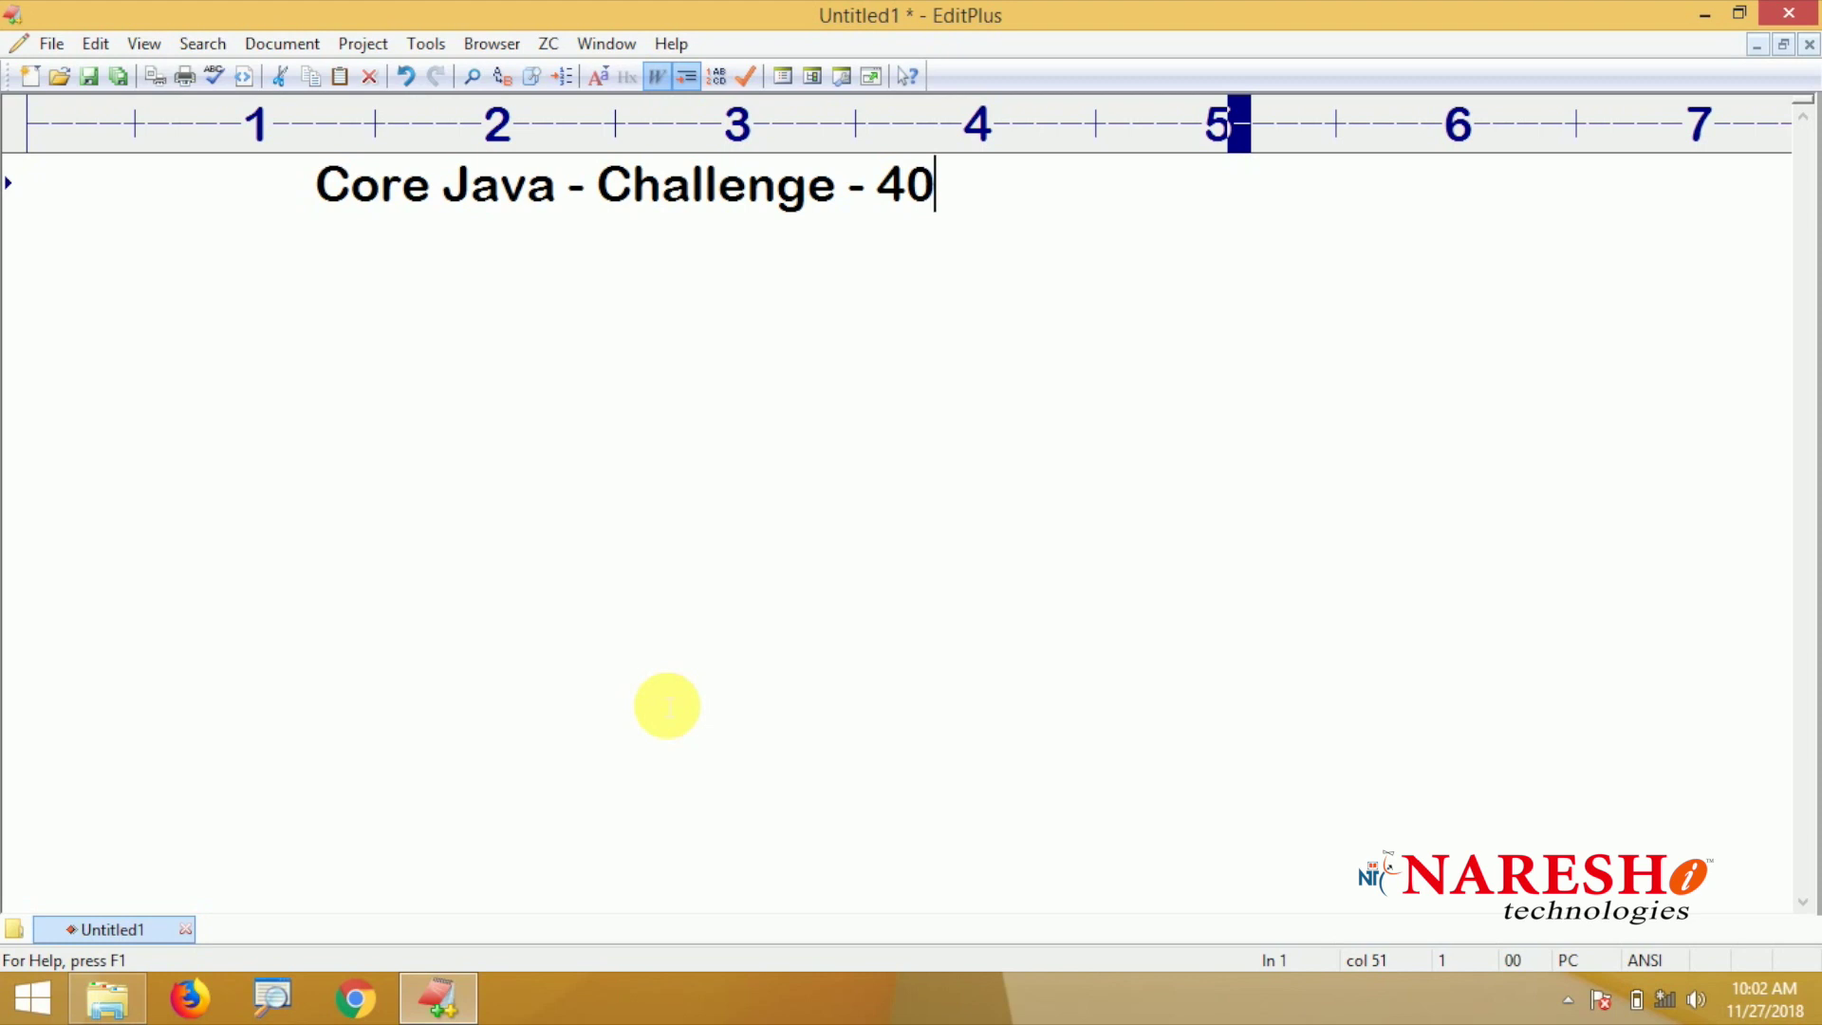
key(Return)
key(BackSpace)
key(BackSpace)
key(BackSpace)
Add the heading 'StringTokenizer and String :' and an indented note that it belongs to the util package
key(Return)
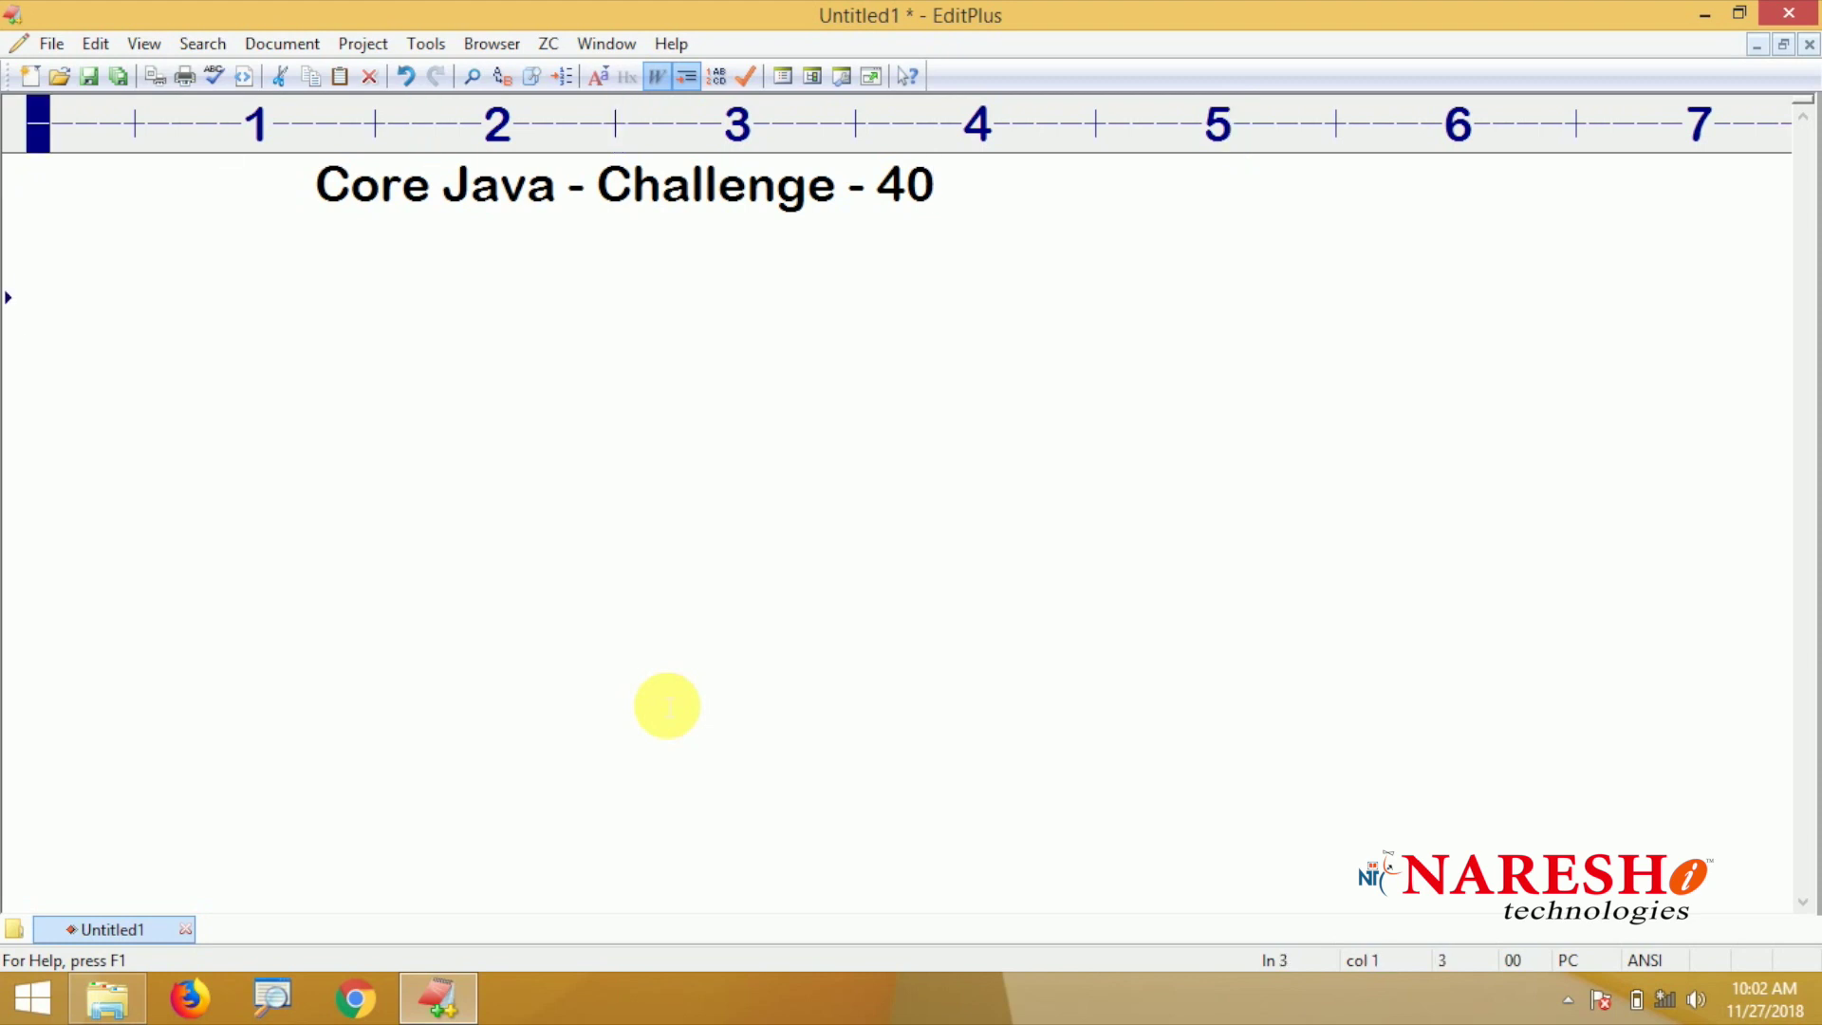
text(Stri)
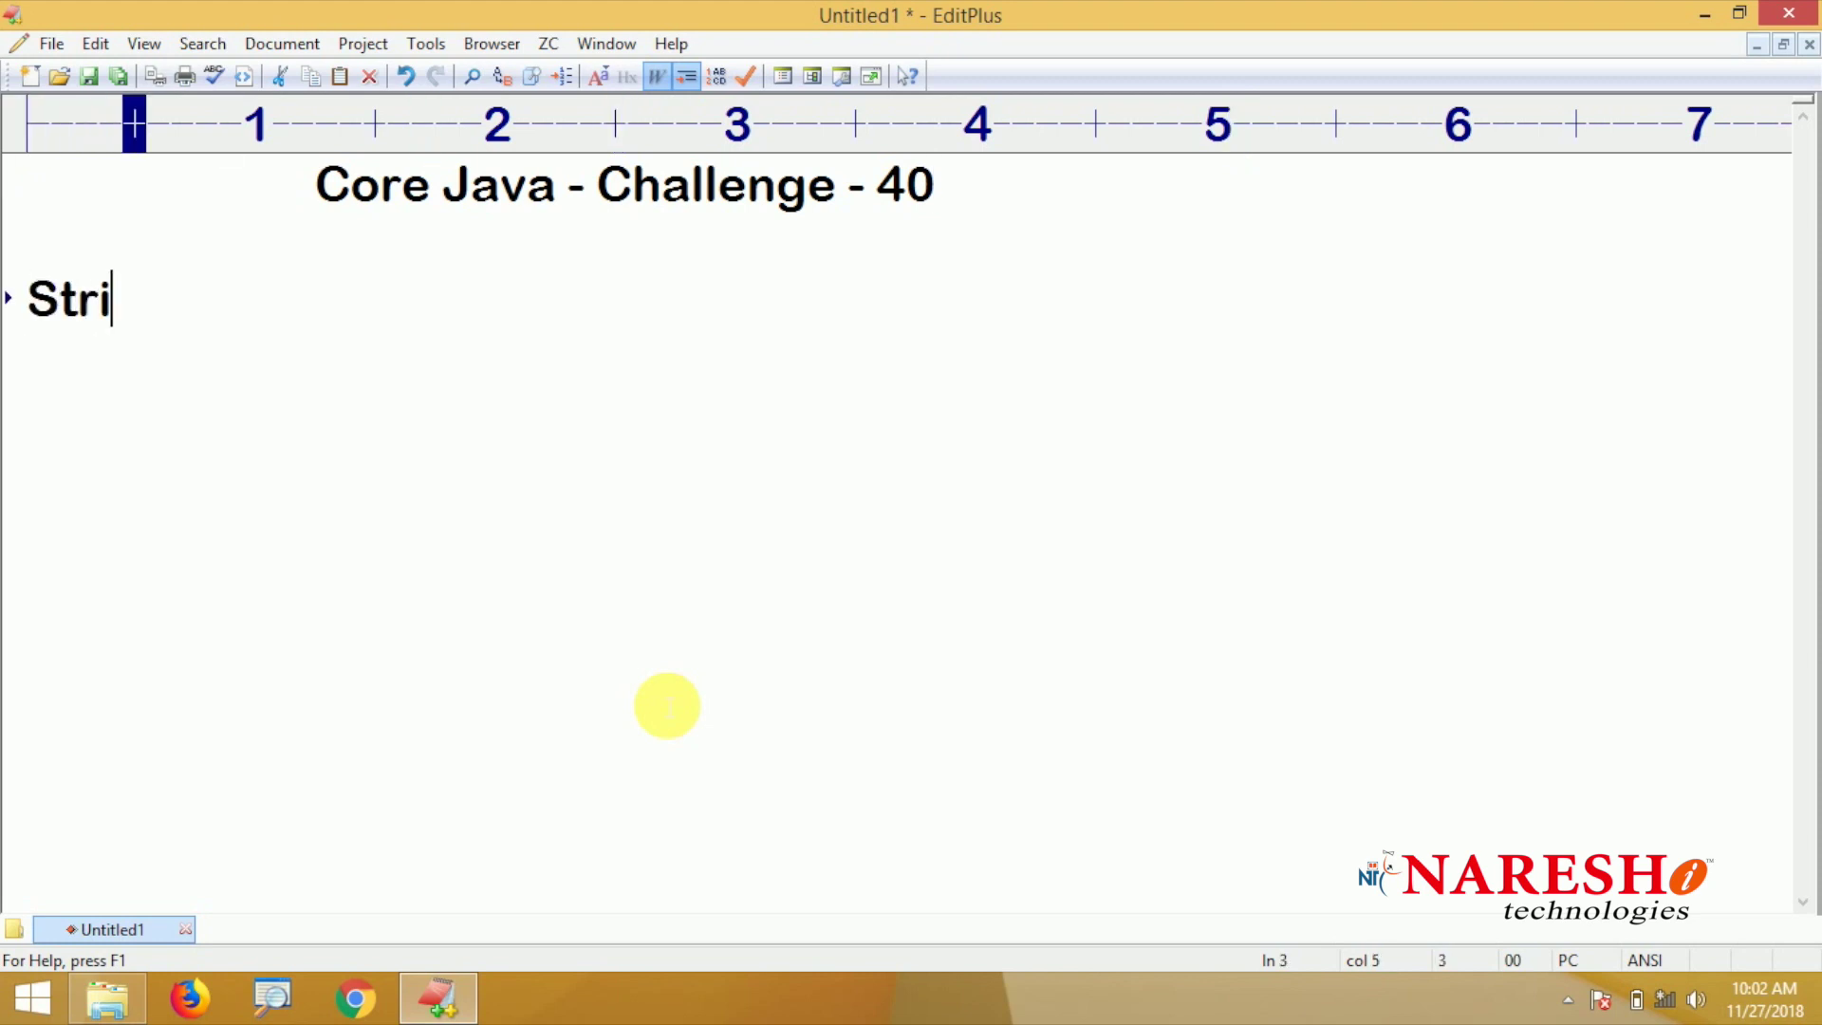
text(ngTokenizer )
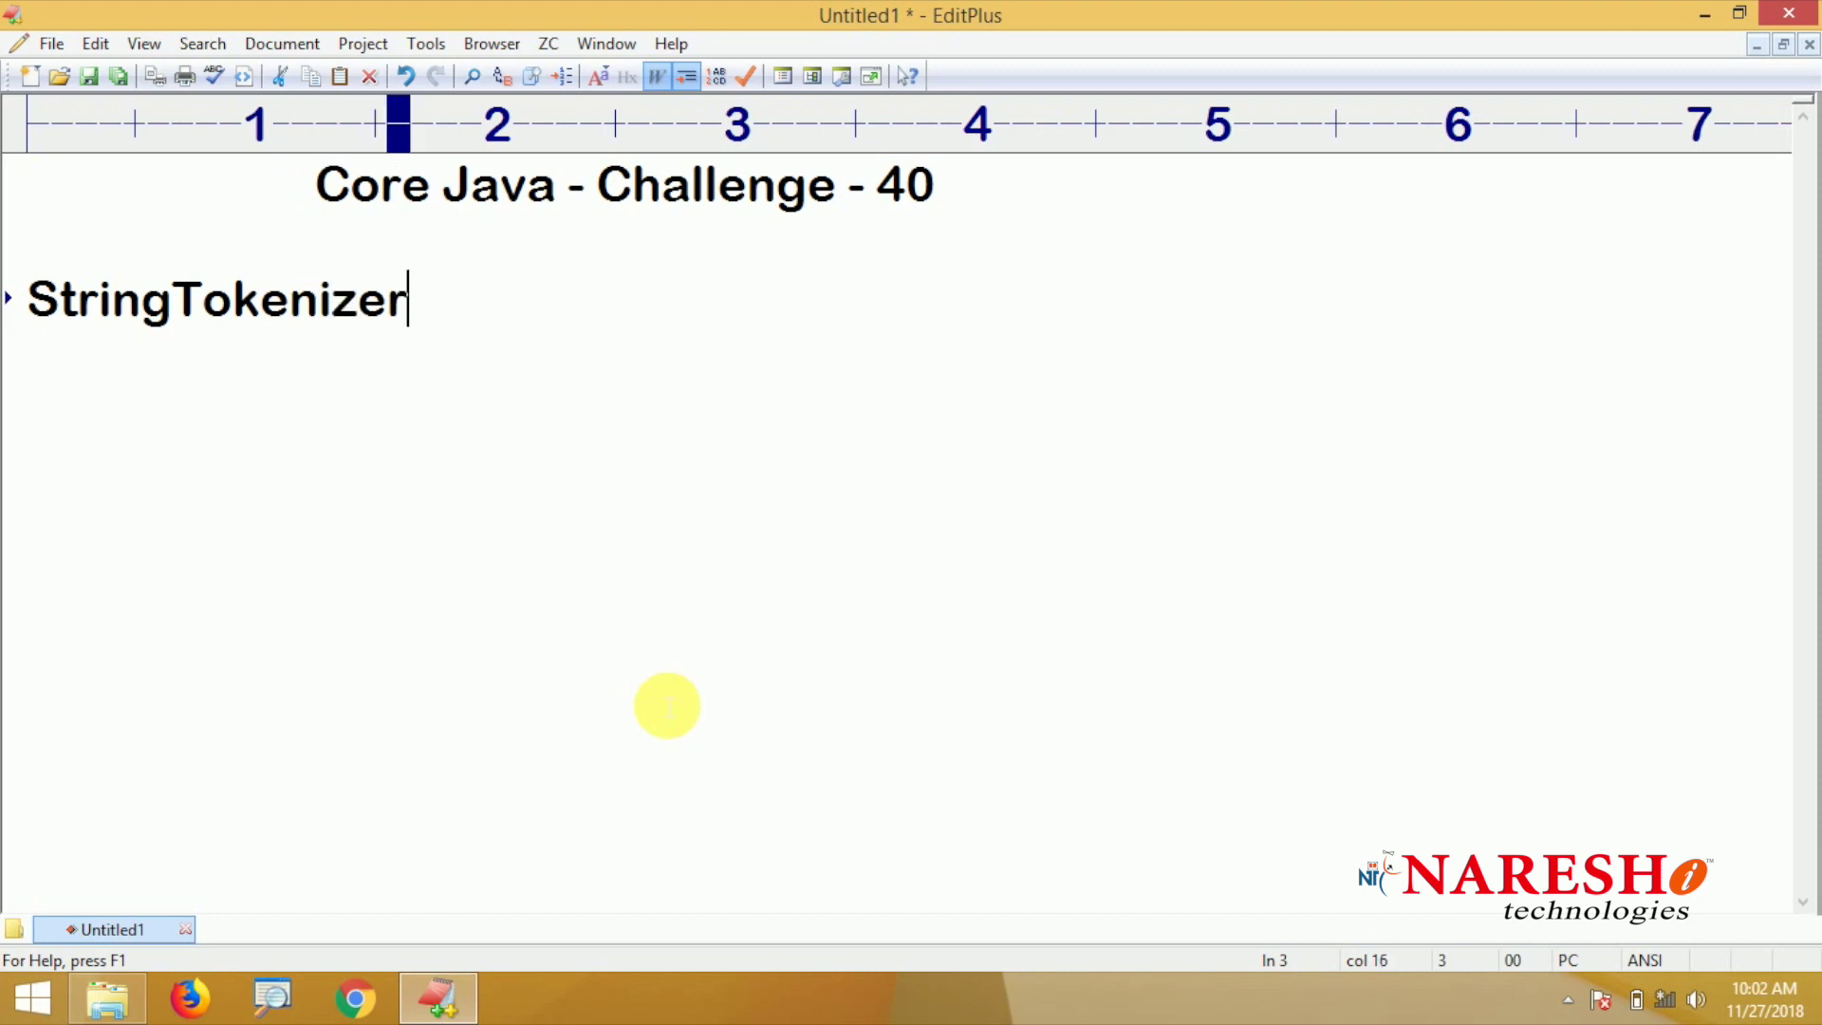
text(and S)
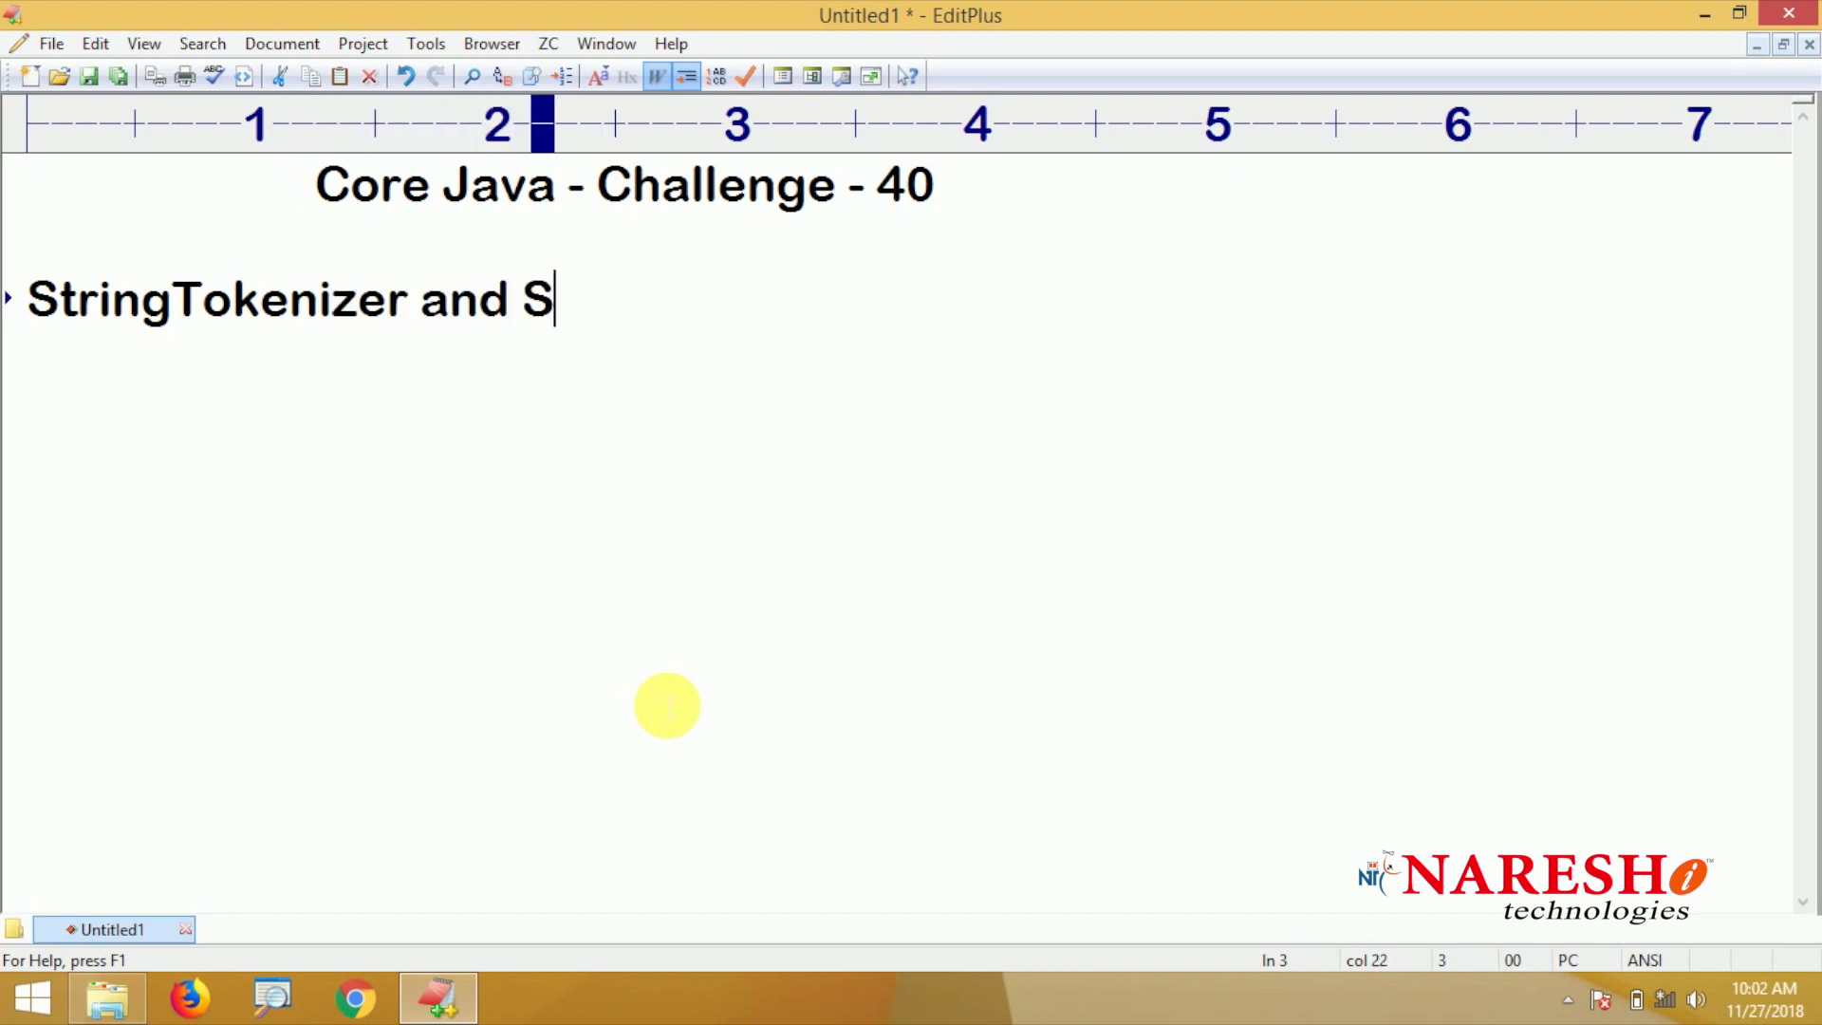
text(tring :)
key(Return)
key(Return)
key(Tab)
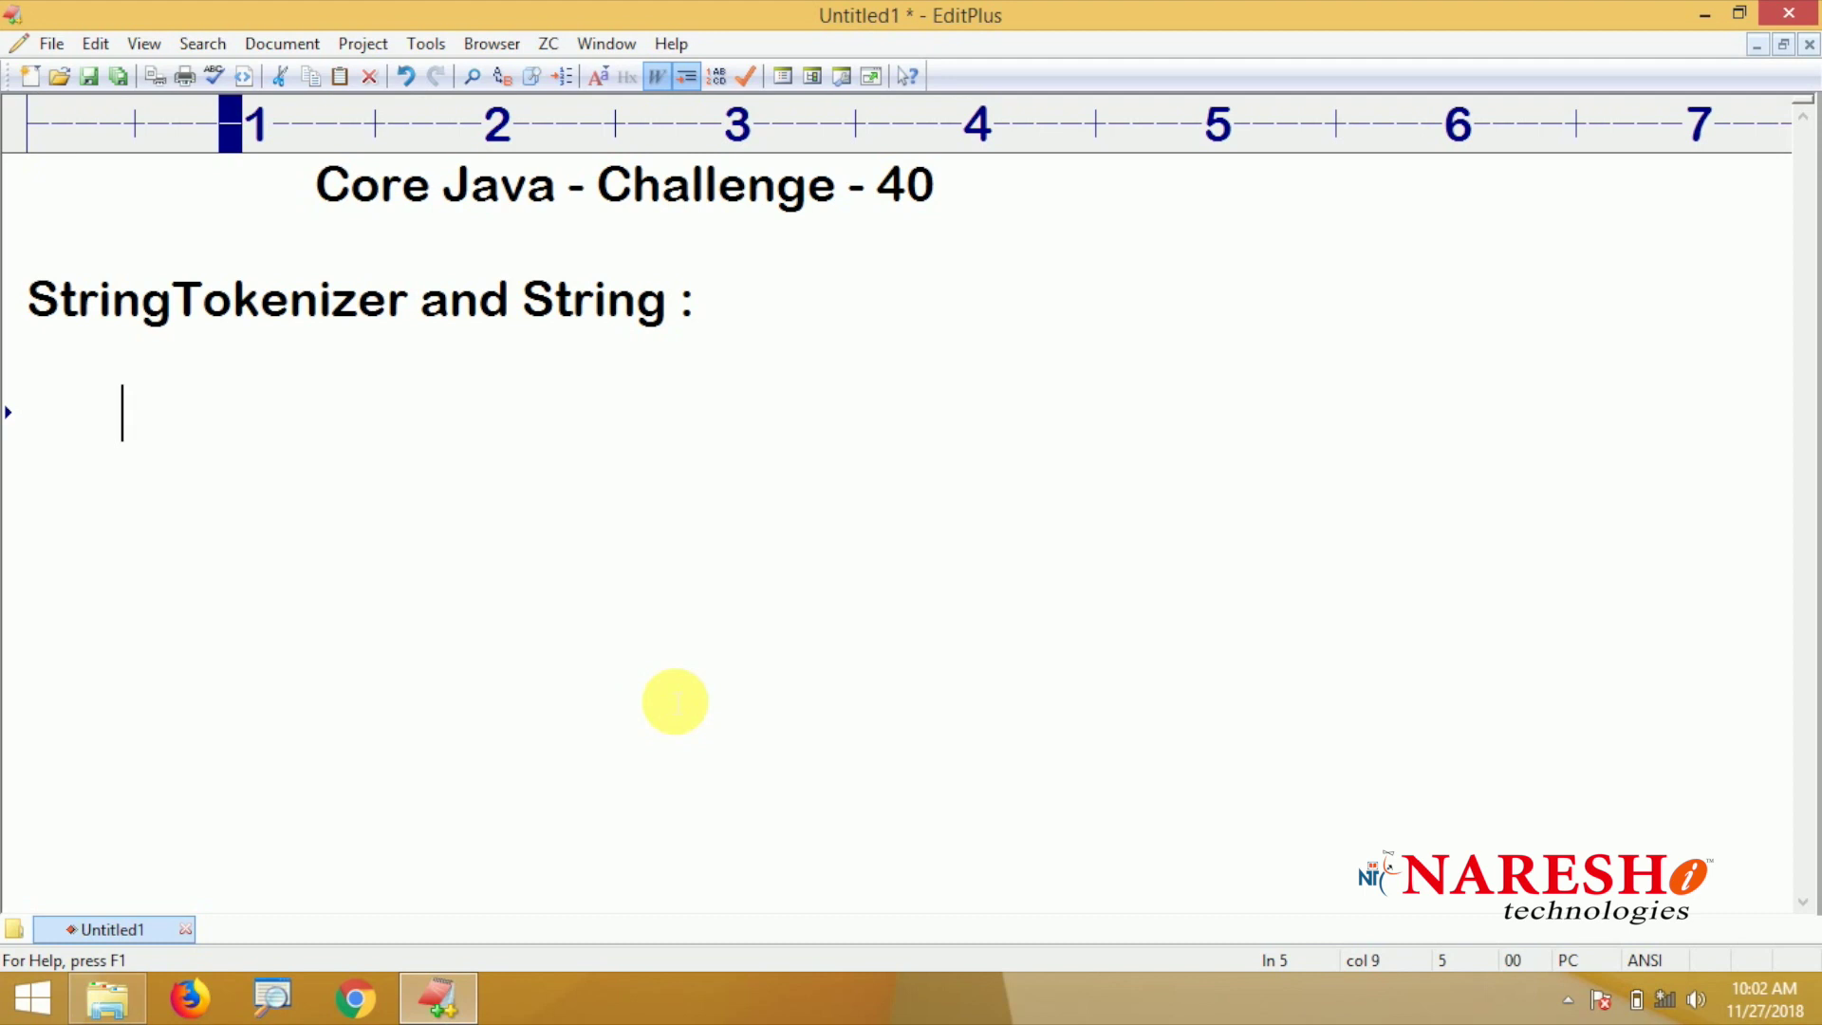
text(to)
key(BackSpace)
key(BackSpace)
text(T)
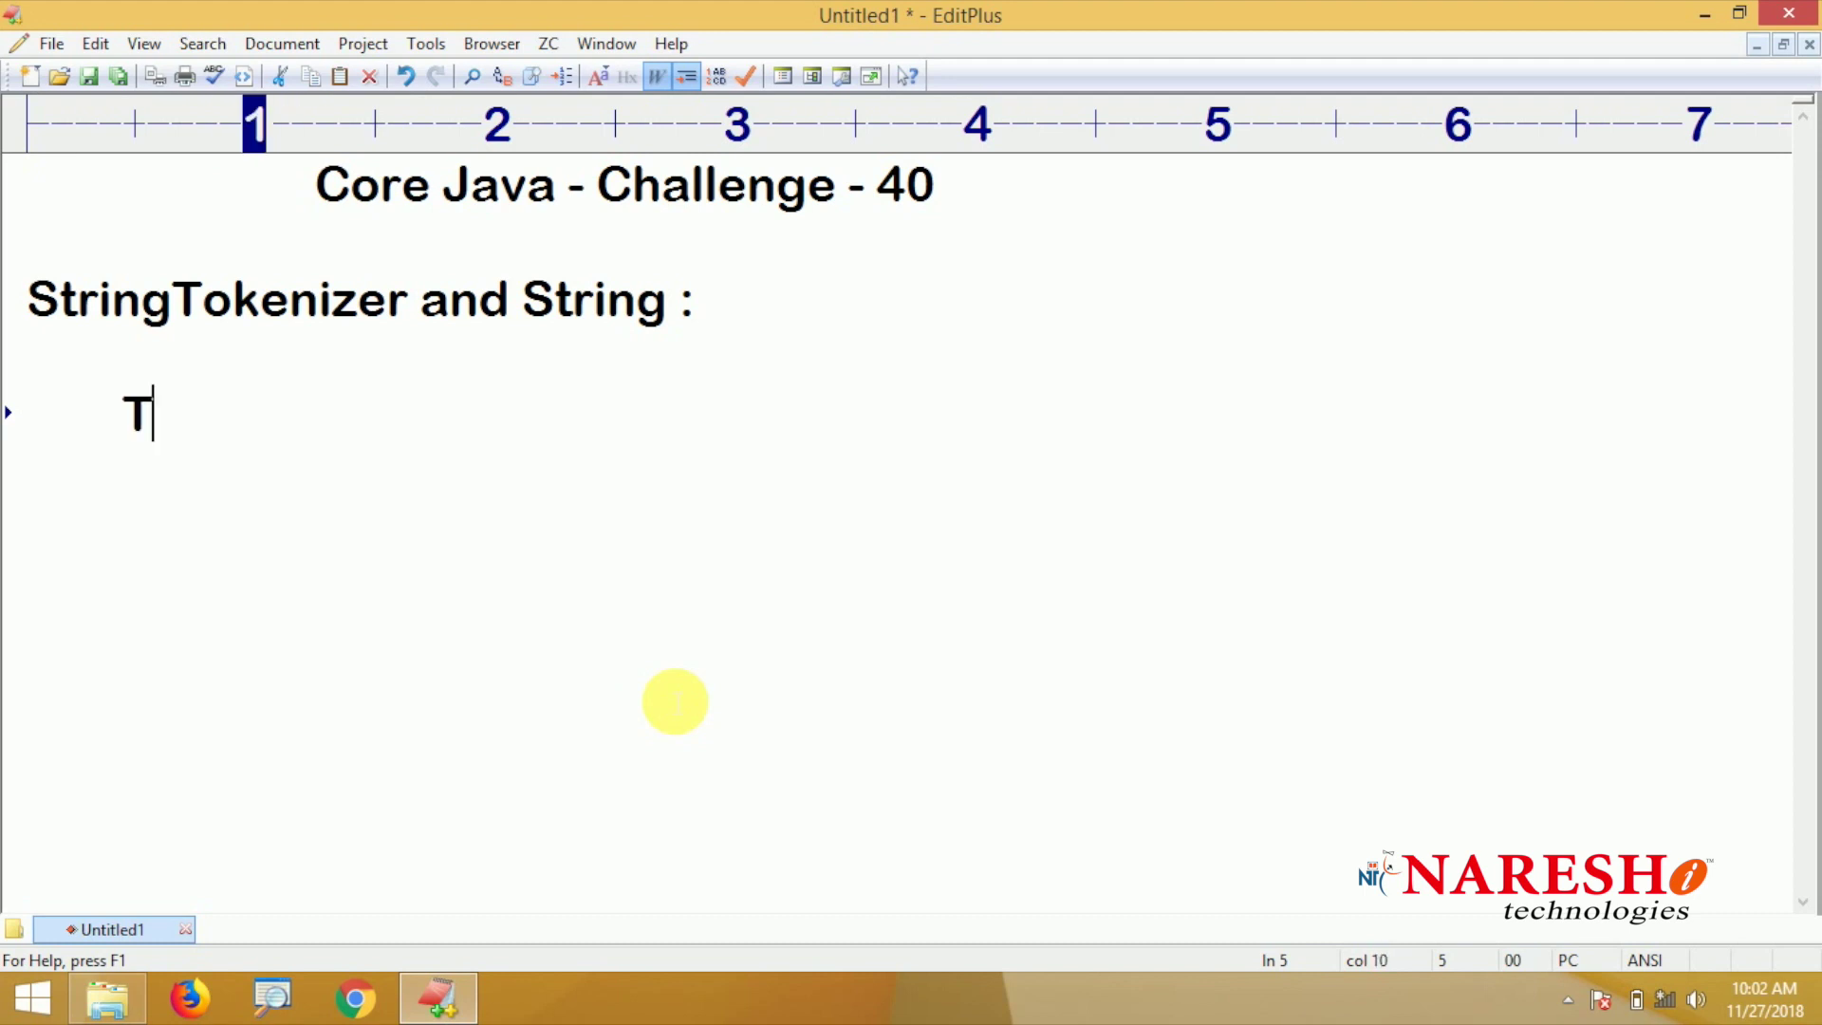
text(okeni)
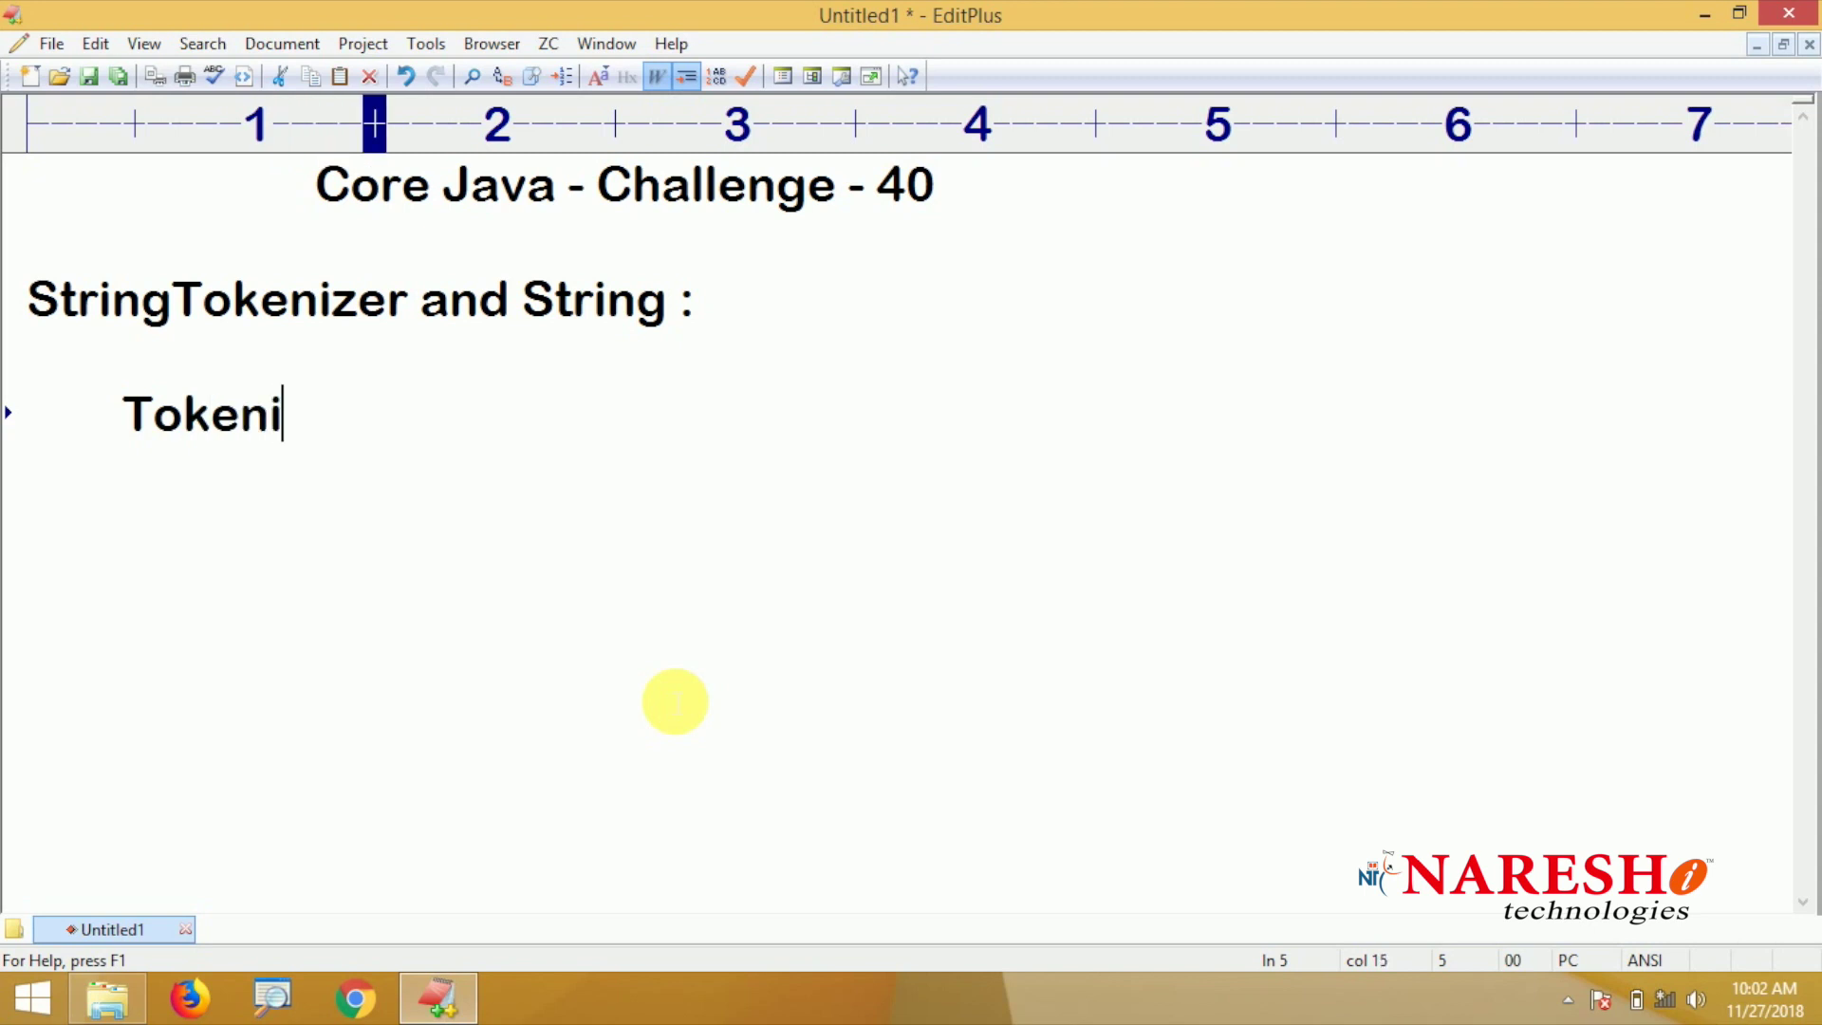
text(zer )
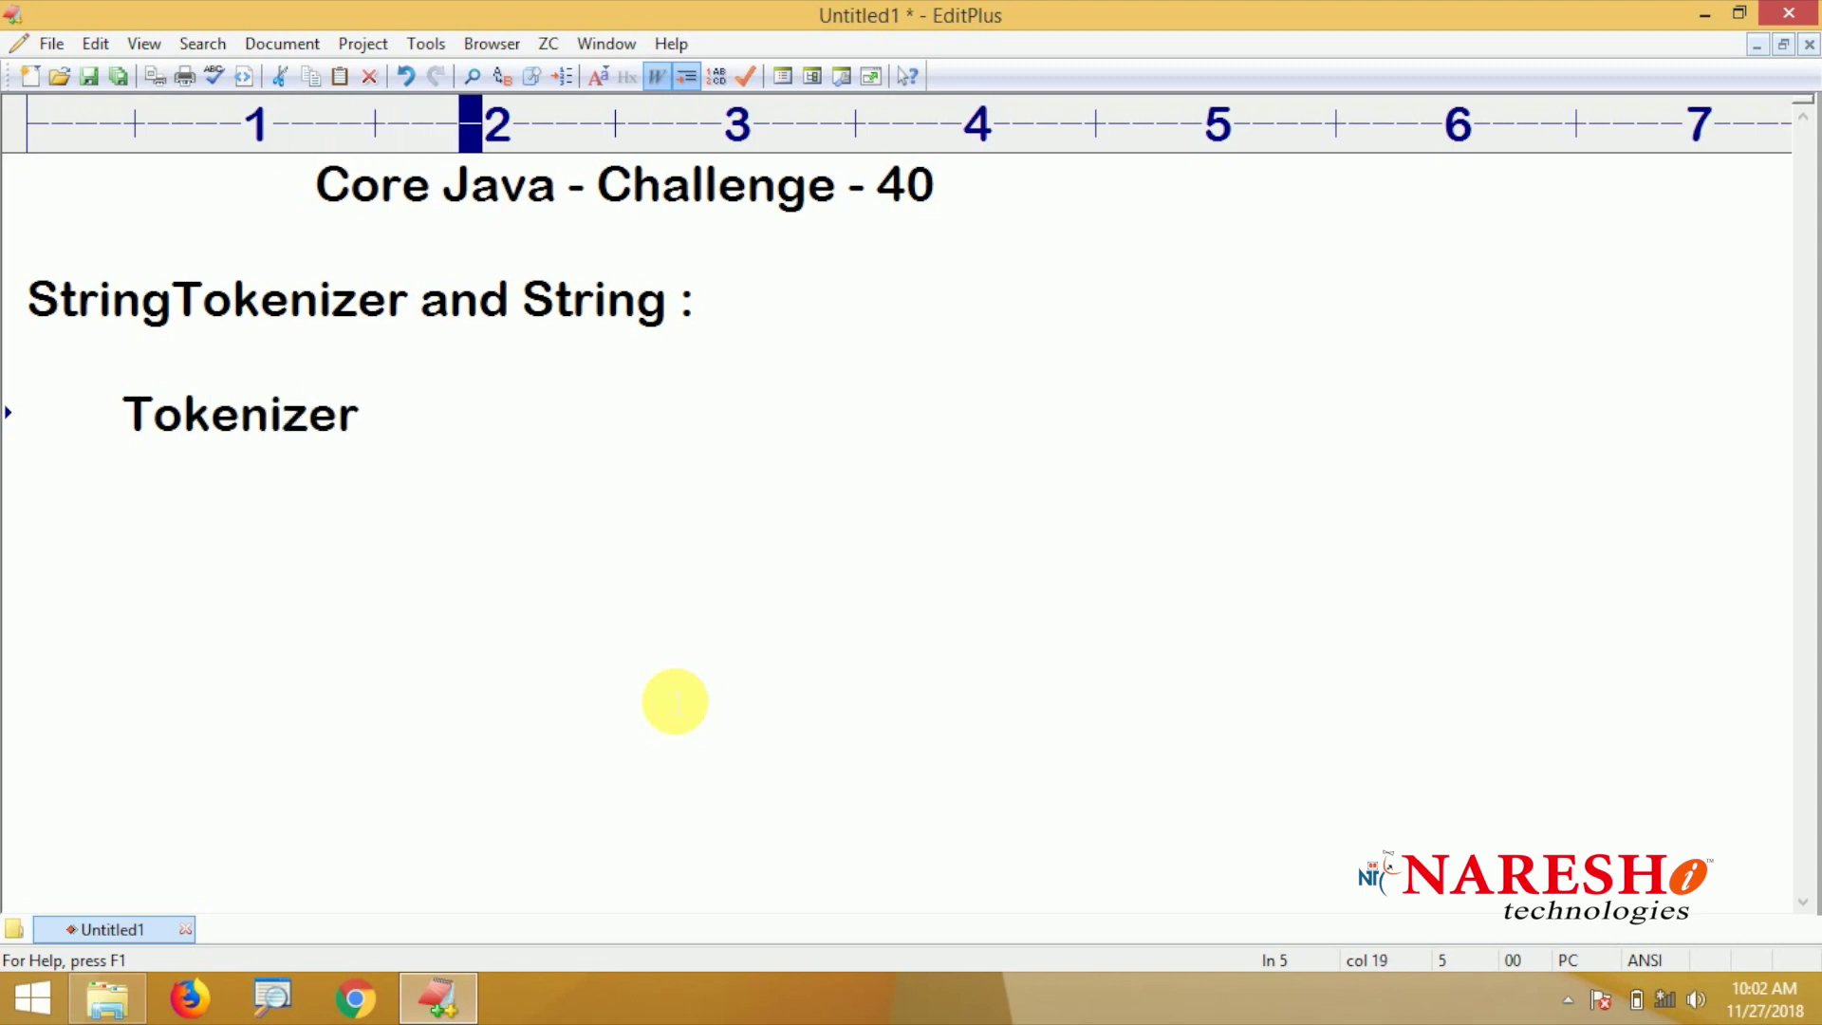
text(belongs ut)
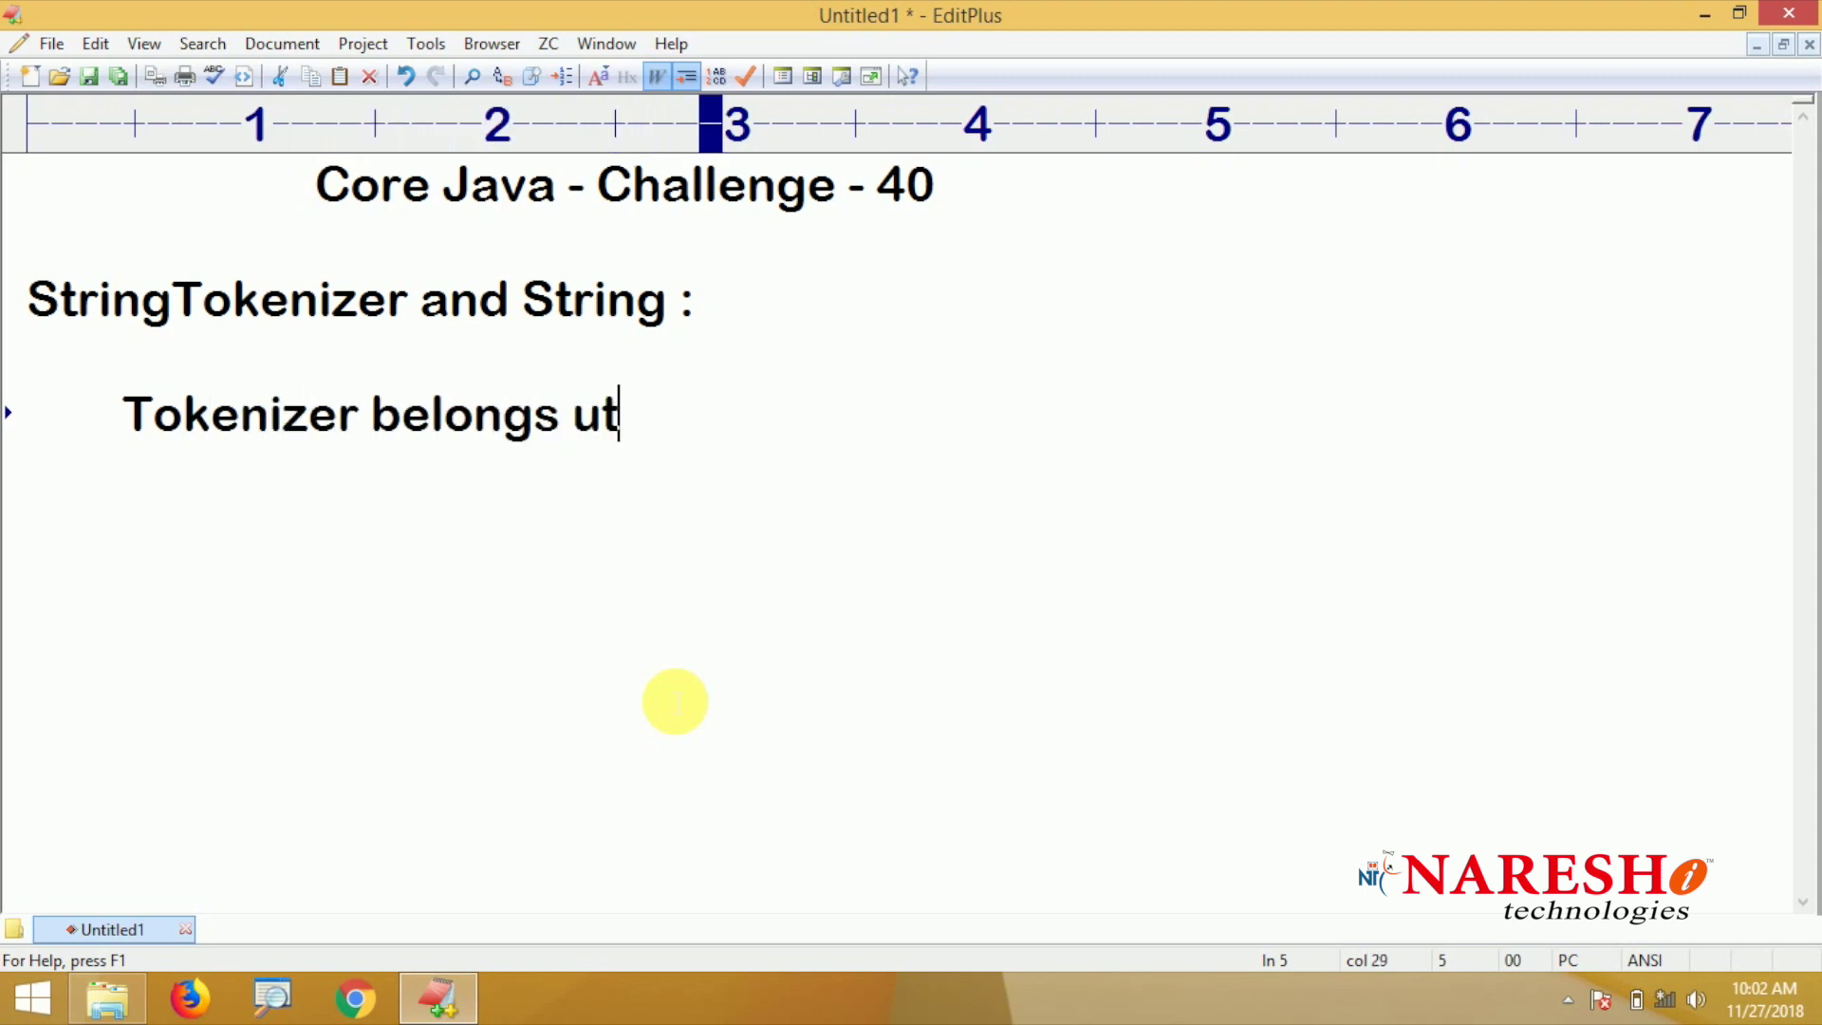
text(il pac)
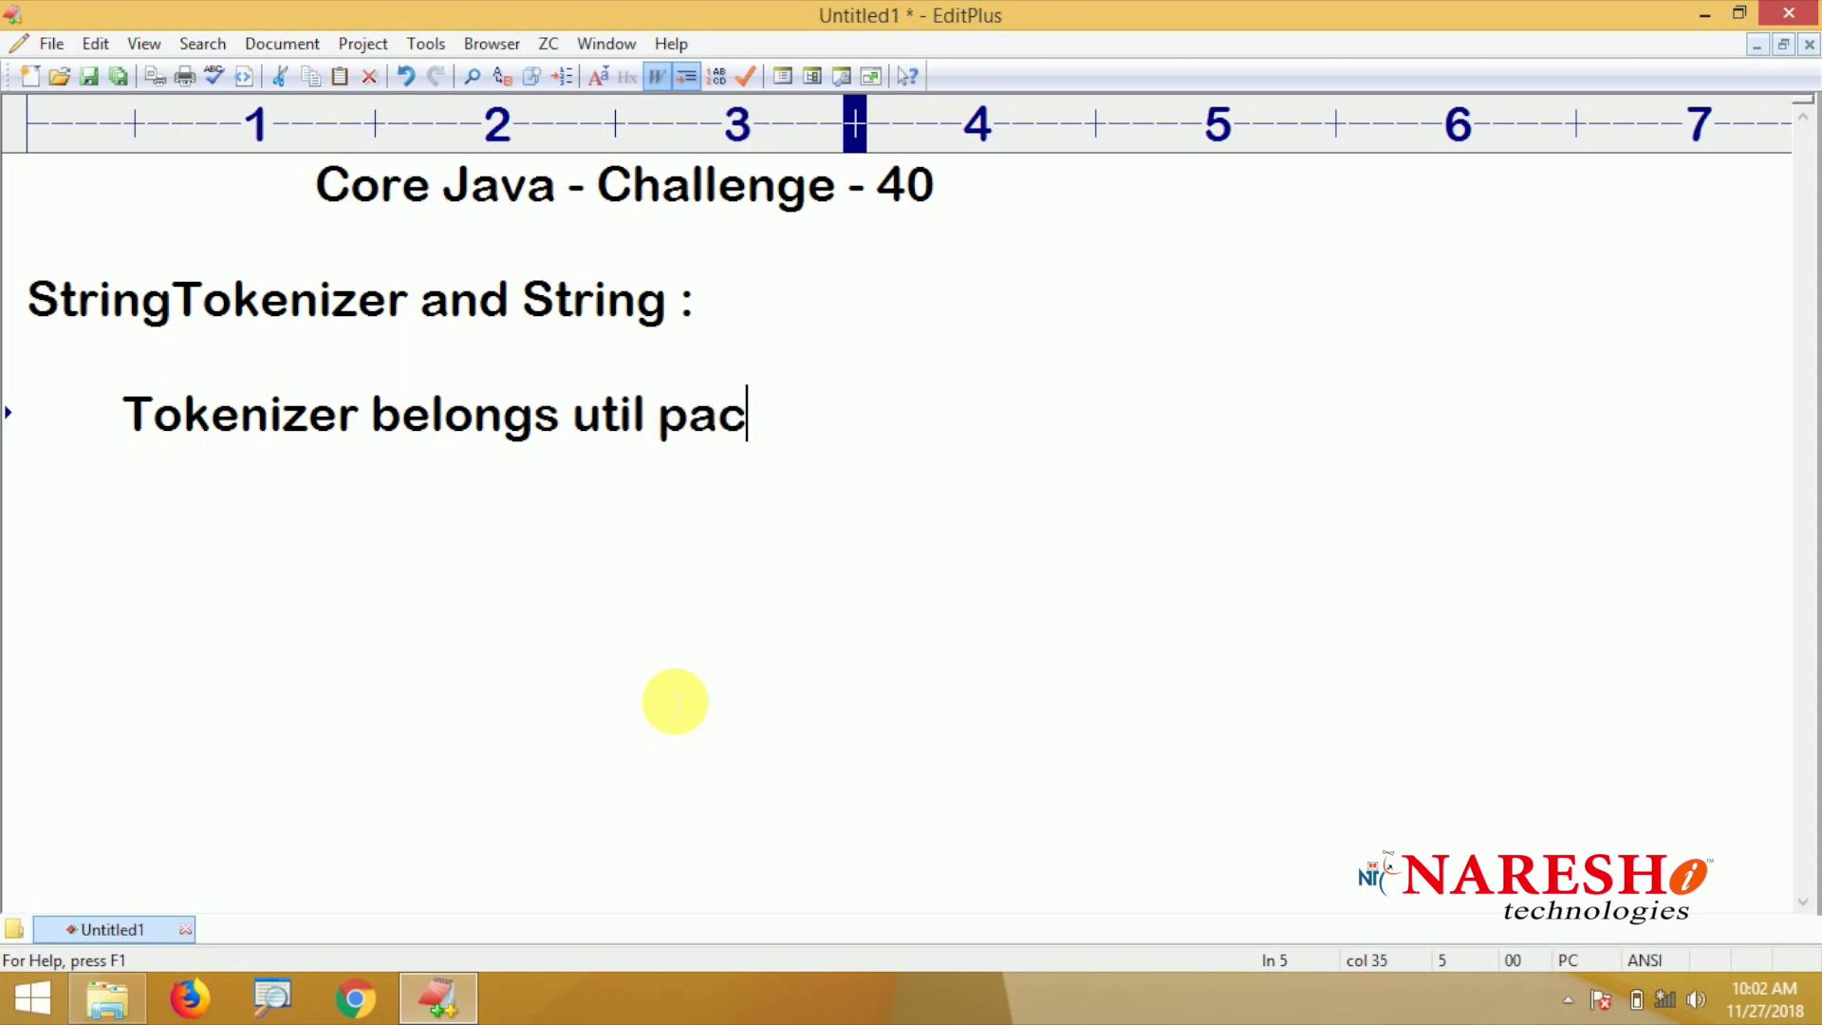
text(kage.)
Add the indented note that it splits strings into tokens, then clear the indent
key(Return)
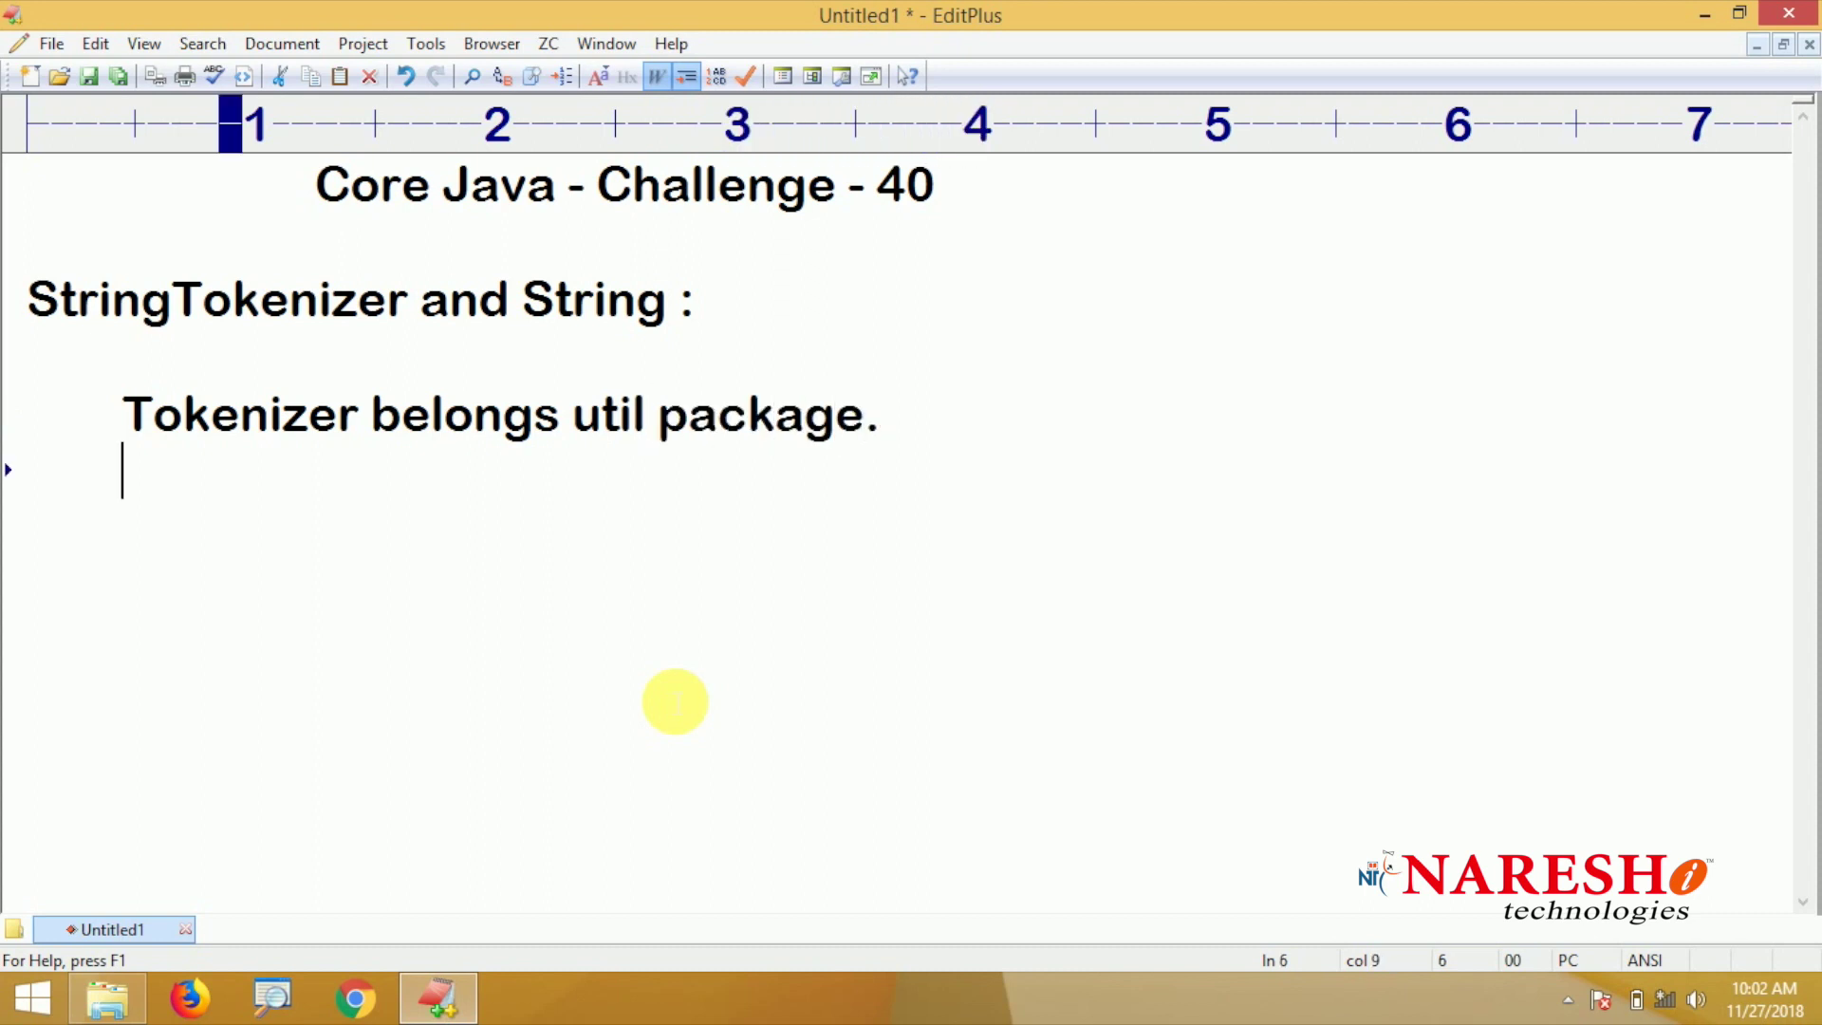
key(Return)
text(It is use )
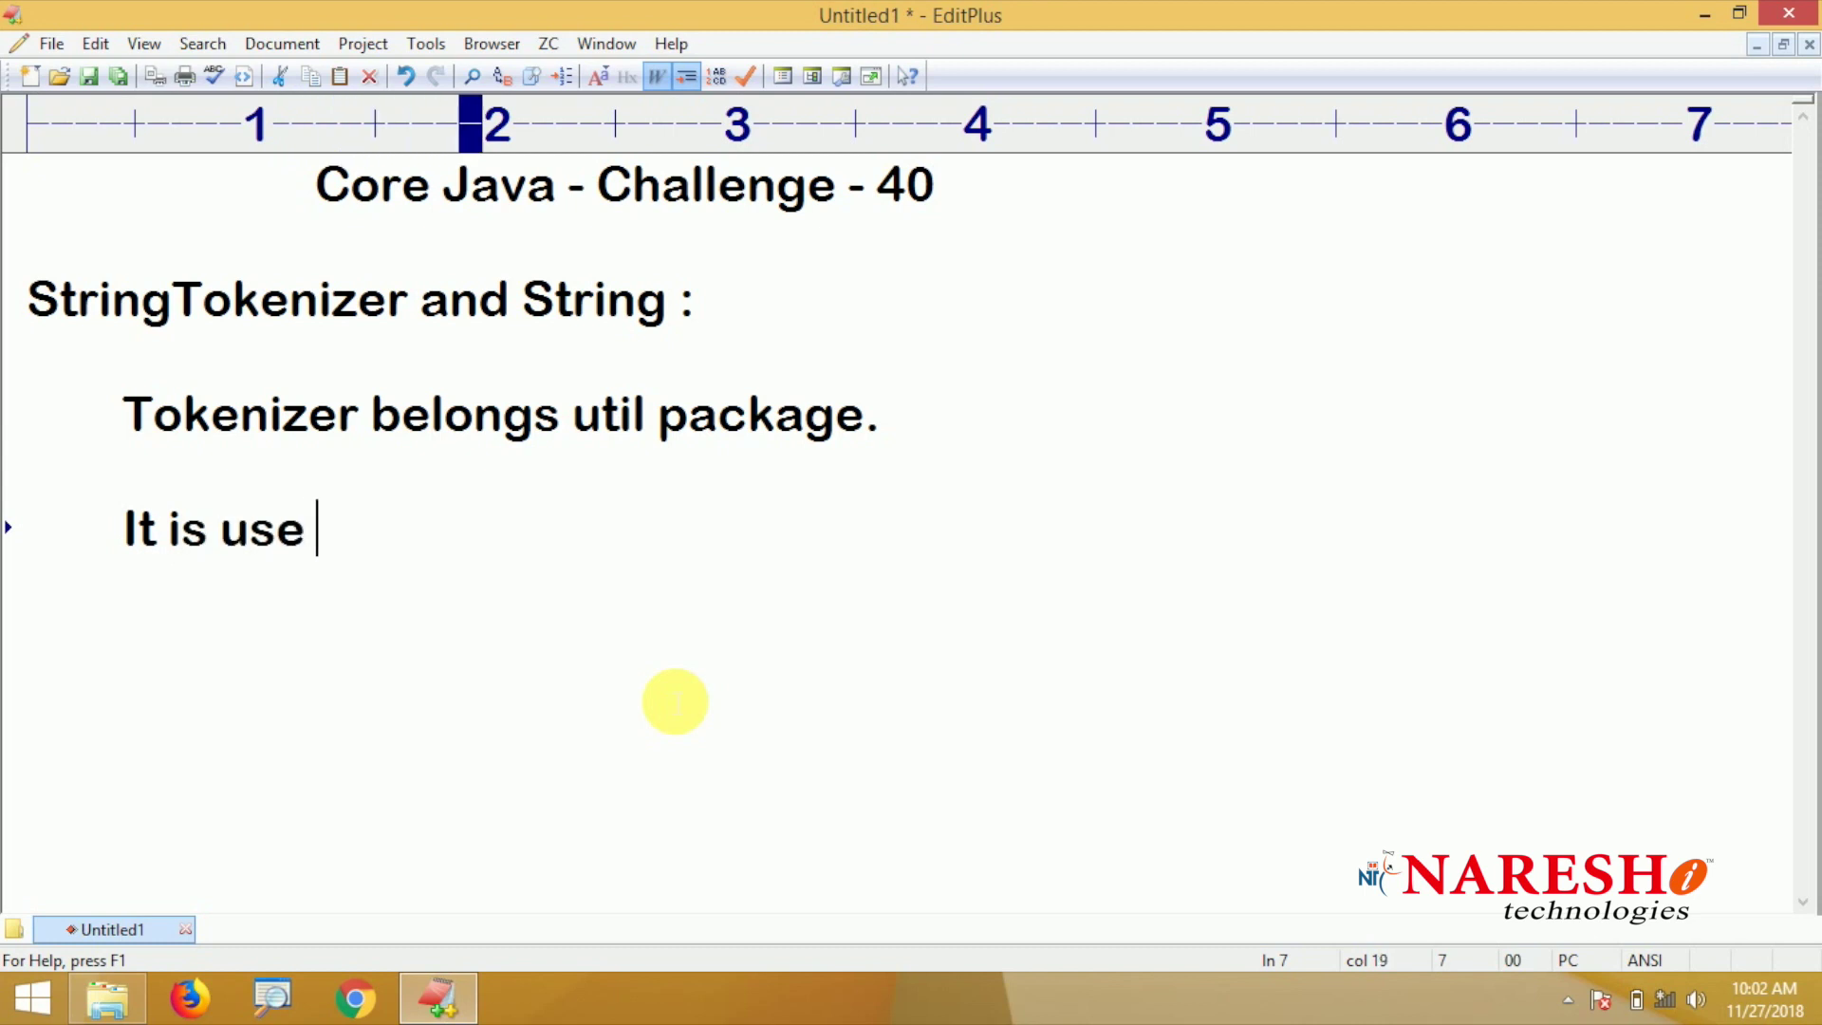
text(d)
key(BackSpace)
key(BackSpace)
text(d )
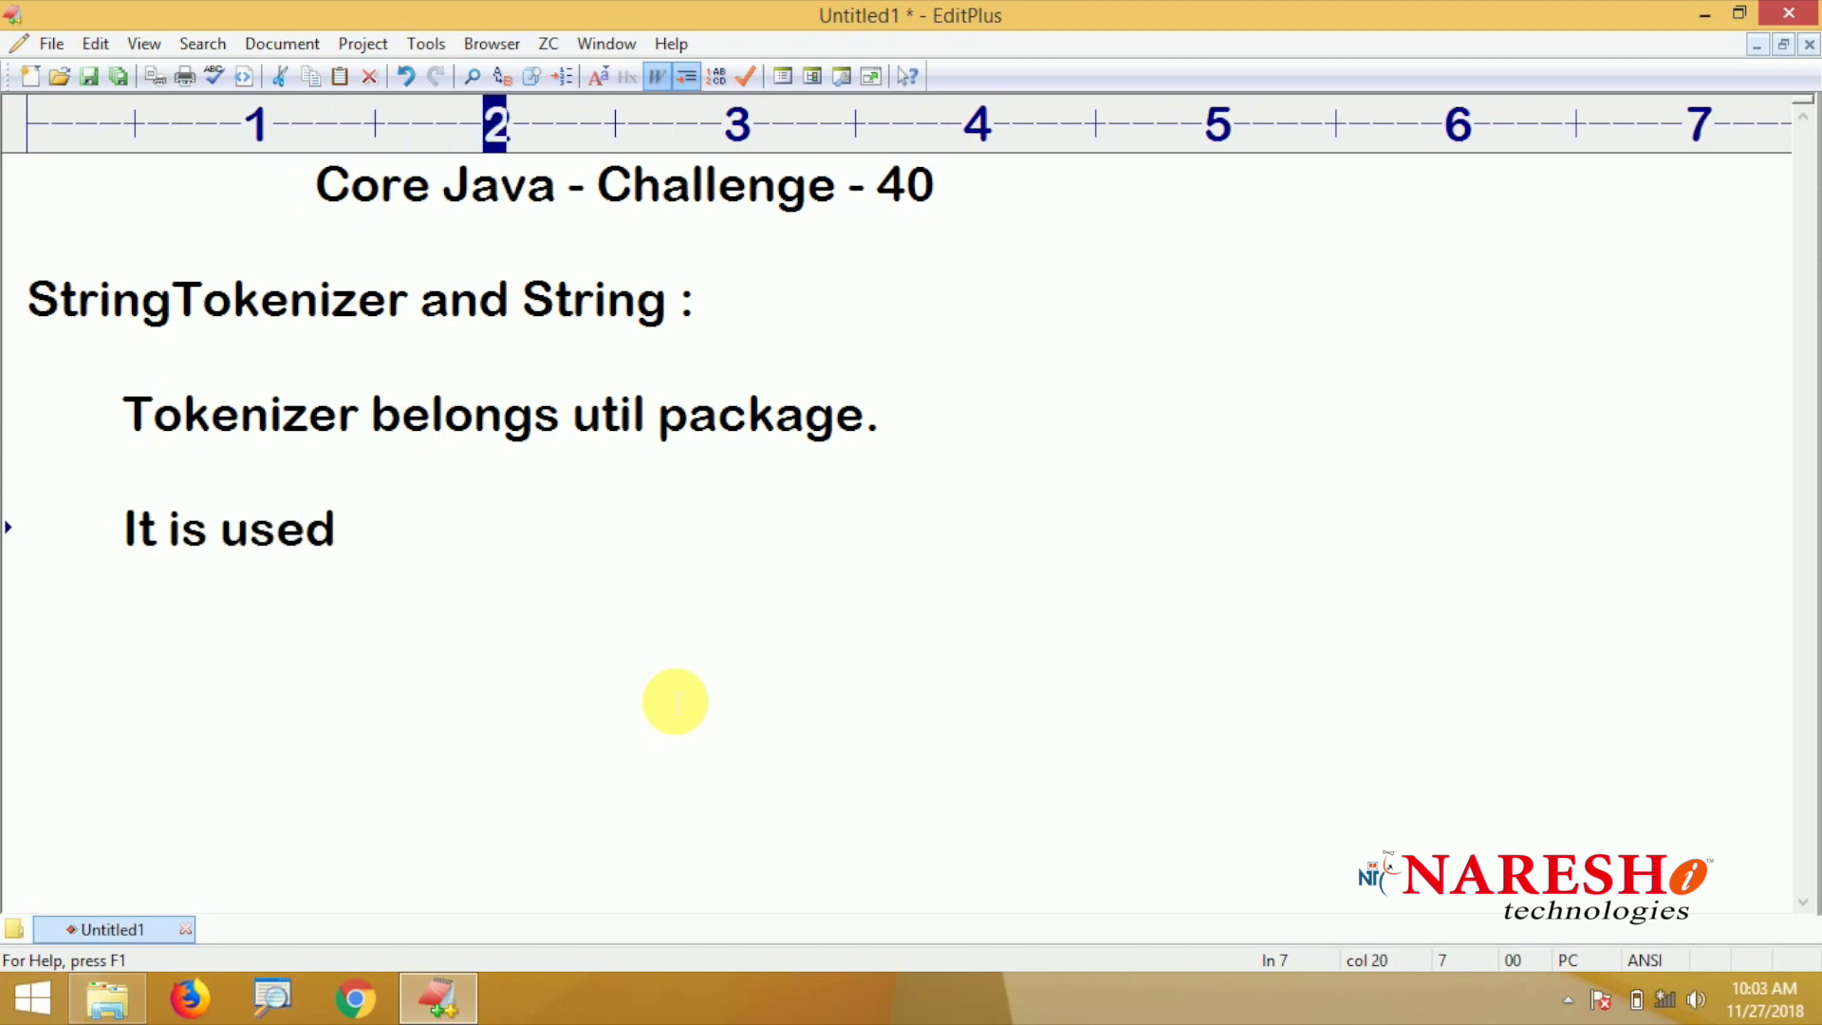
text(to split the)
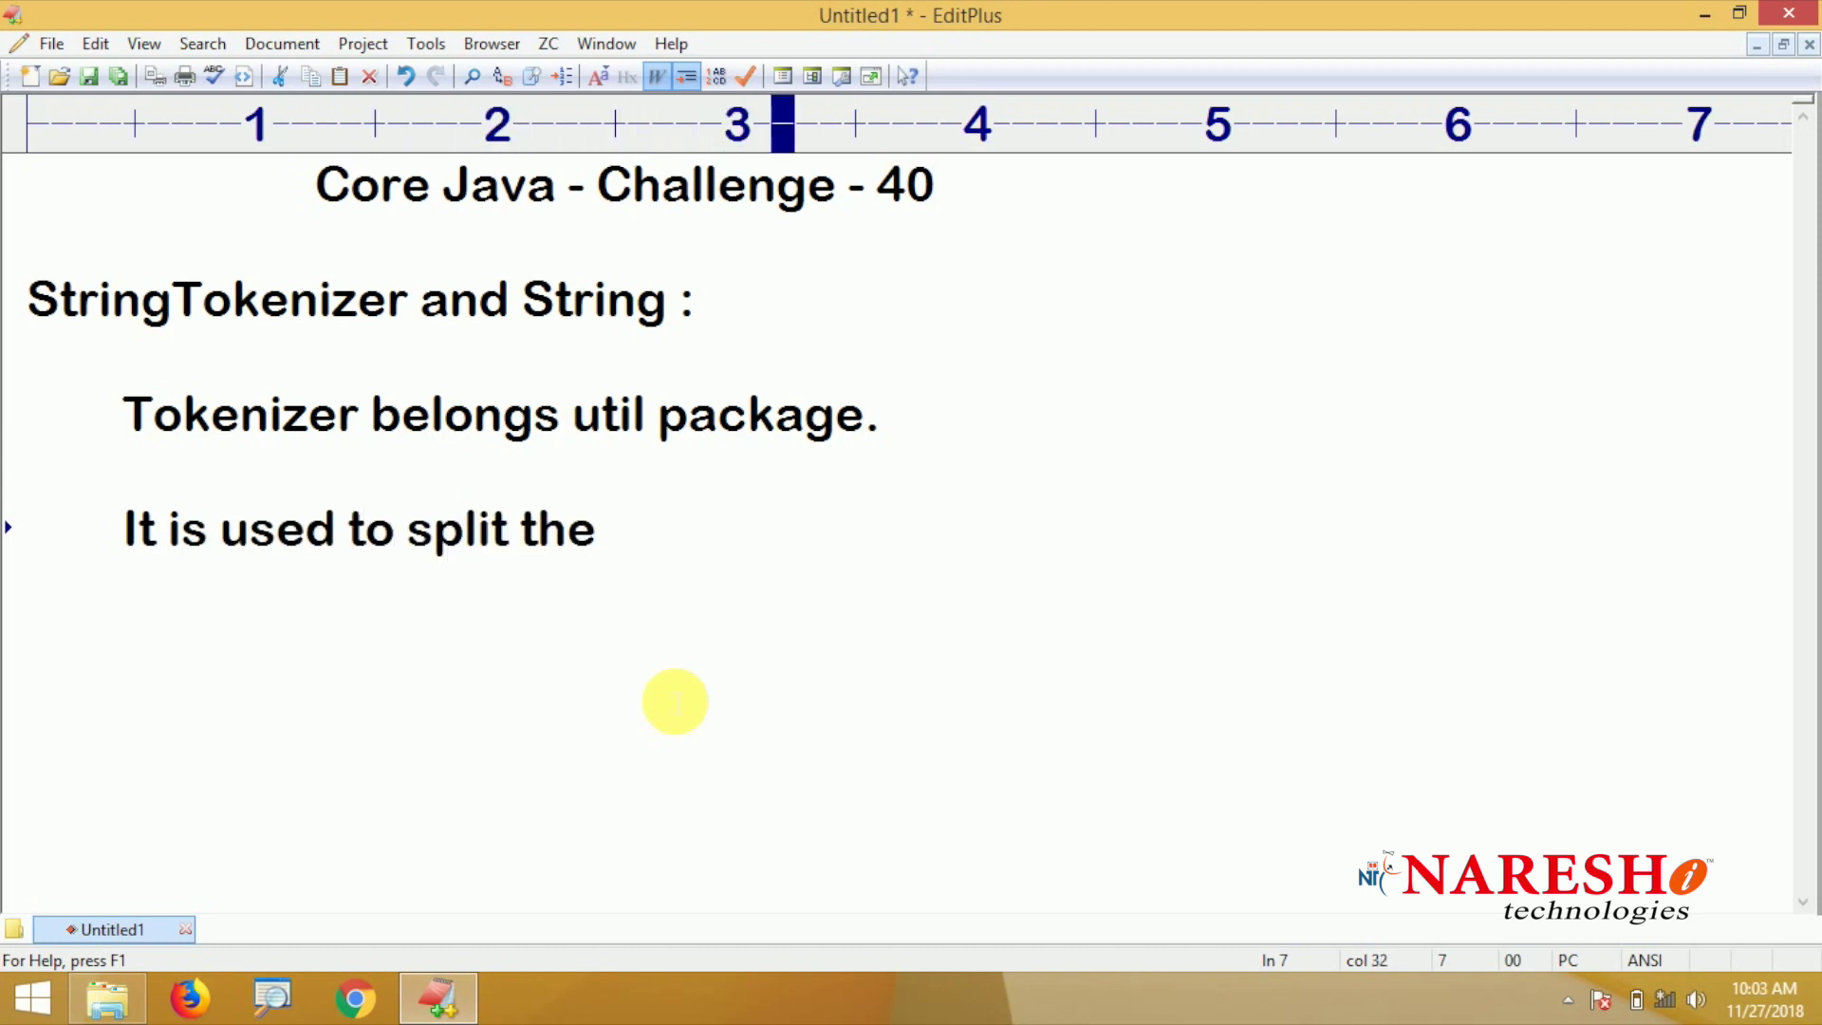
text( string ti)
key(BackSpace)
key(BackSpace)
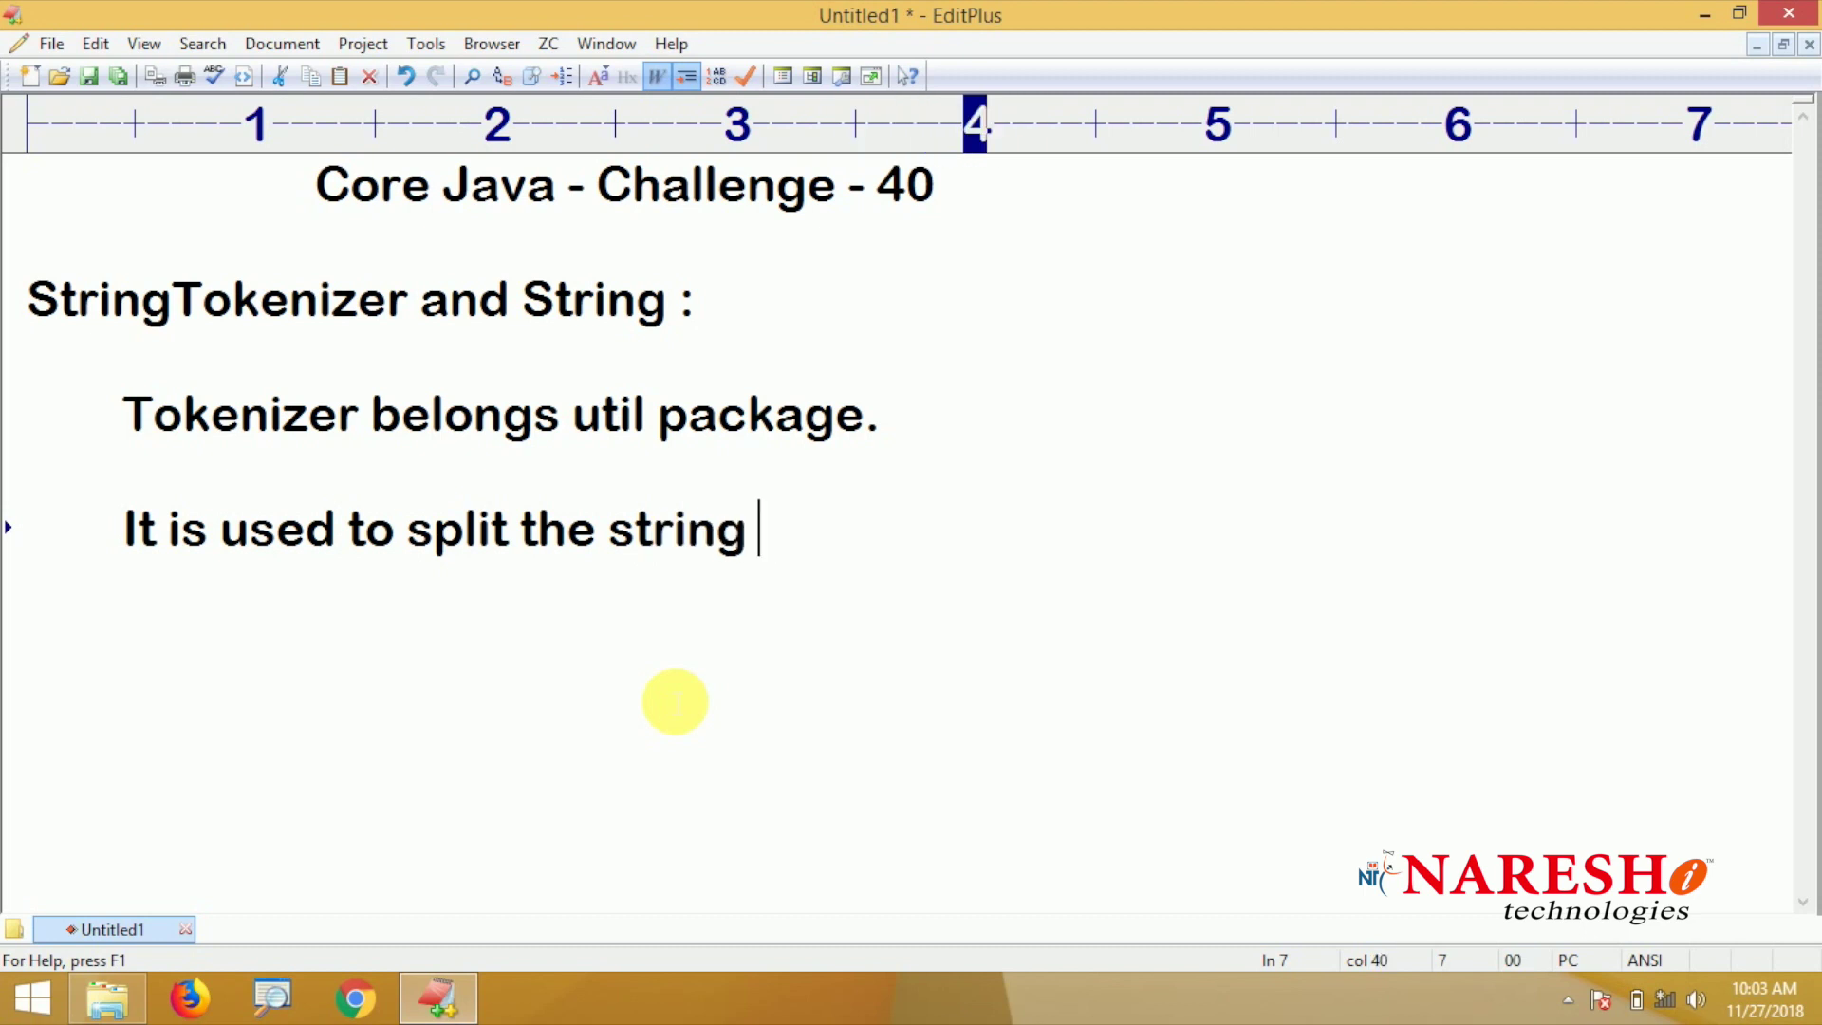
text(into token)
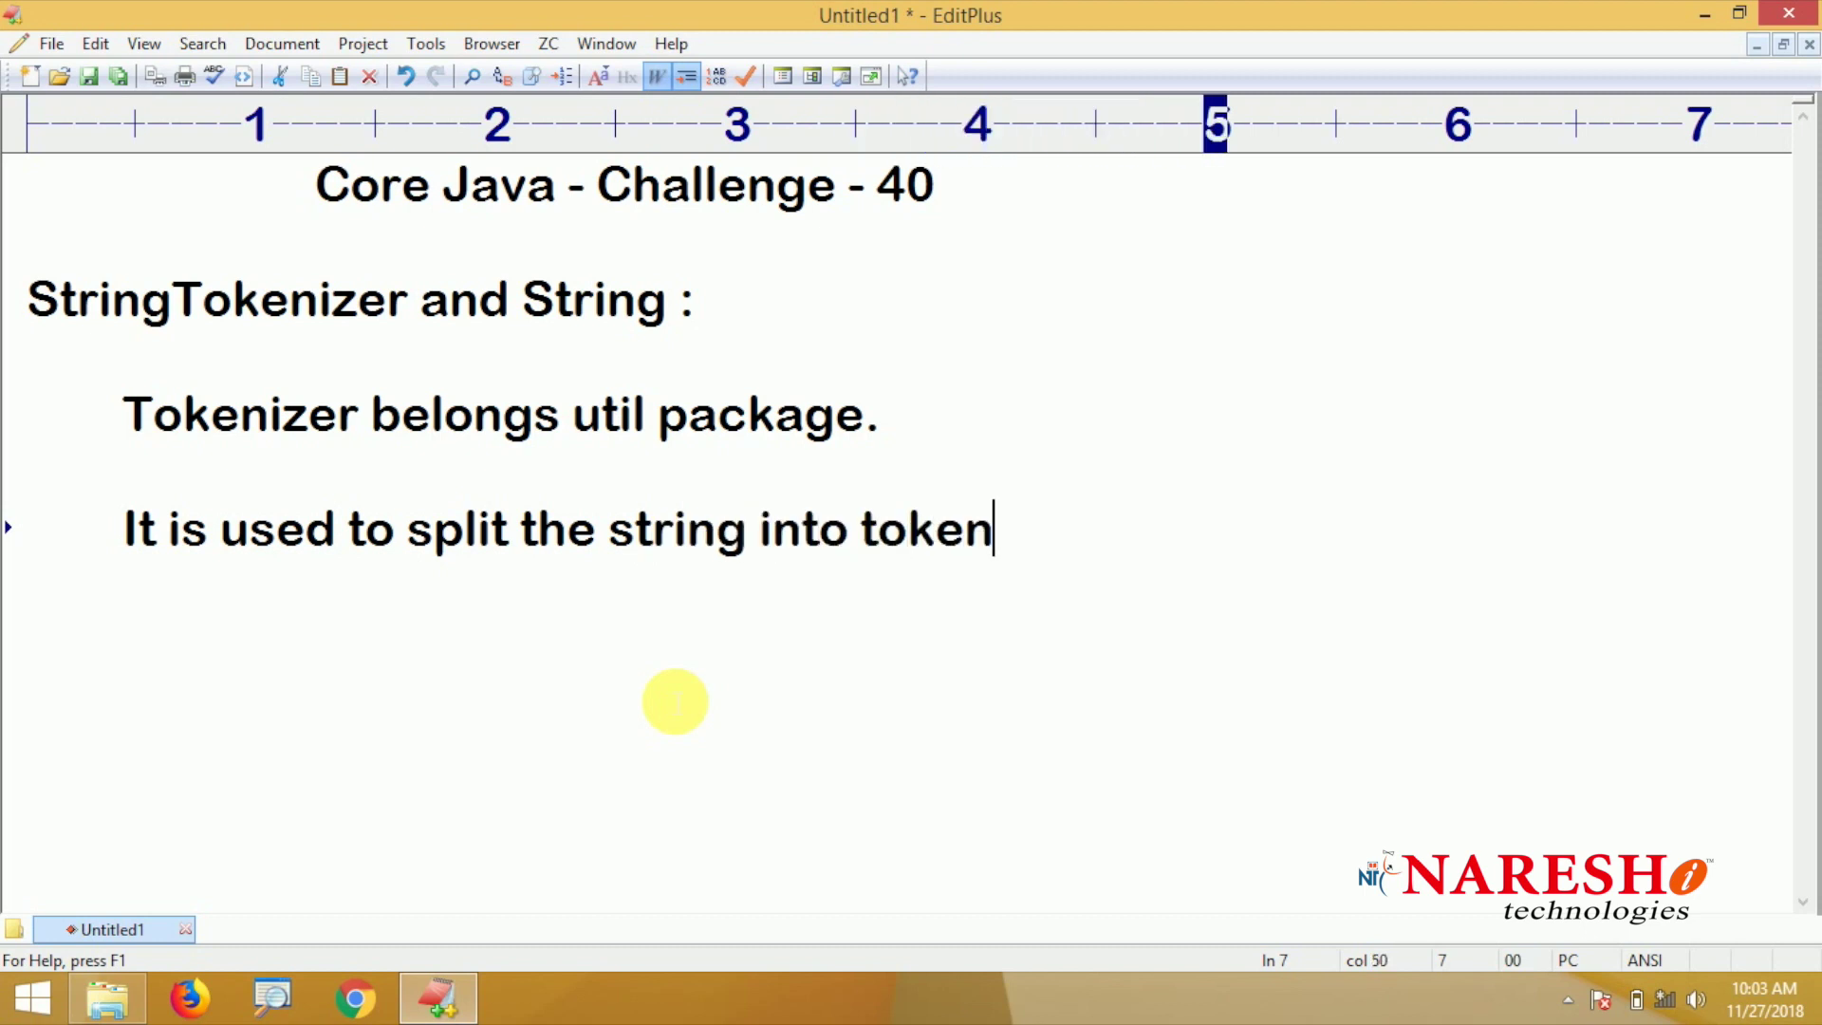
text(s.)
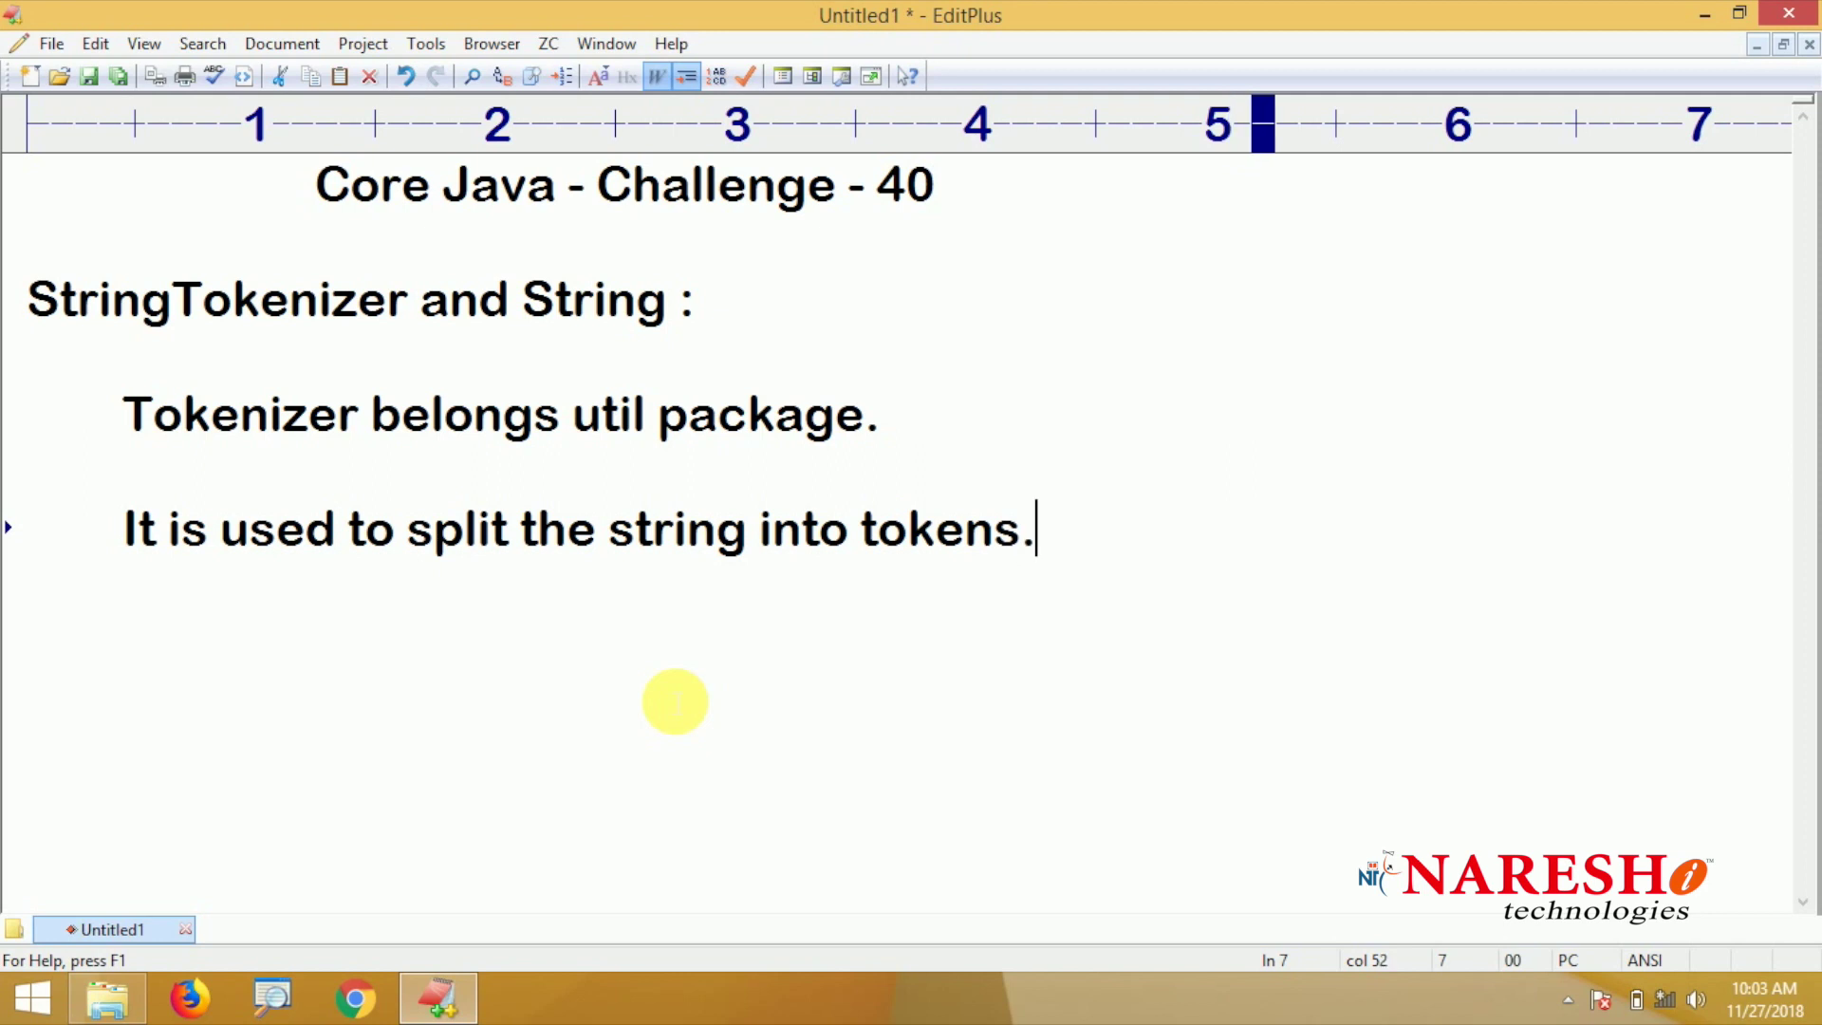
key(Return)
key(Return)
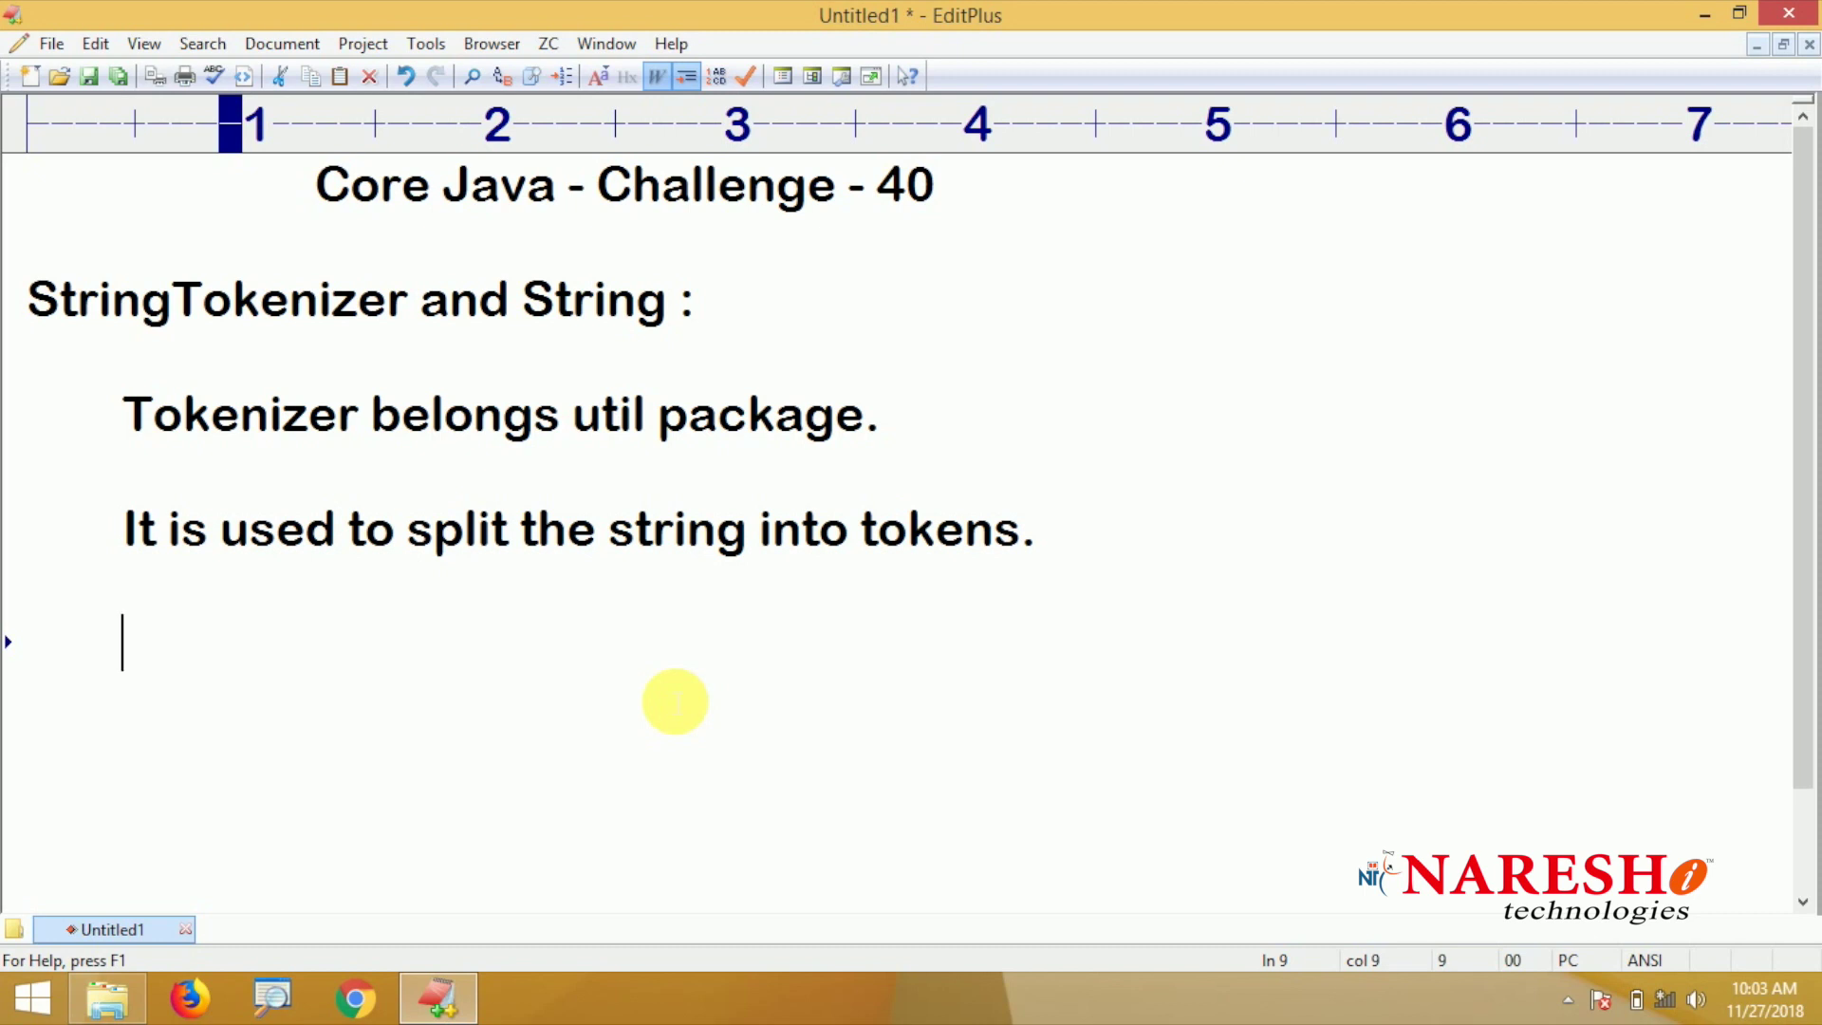
key(BackSpace)
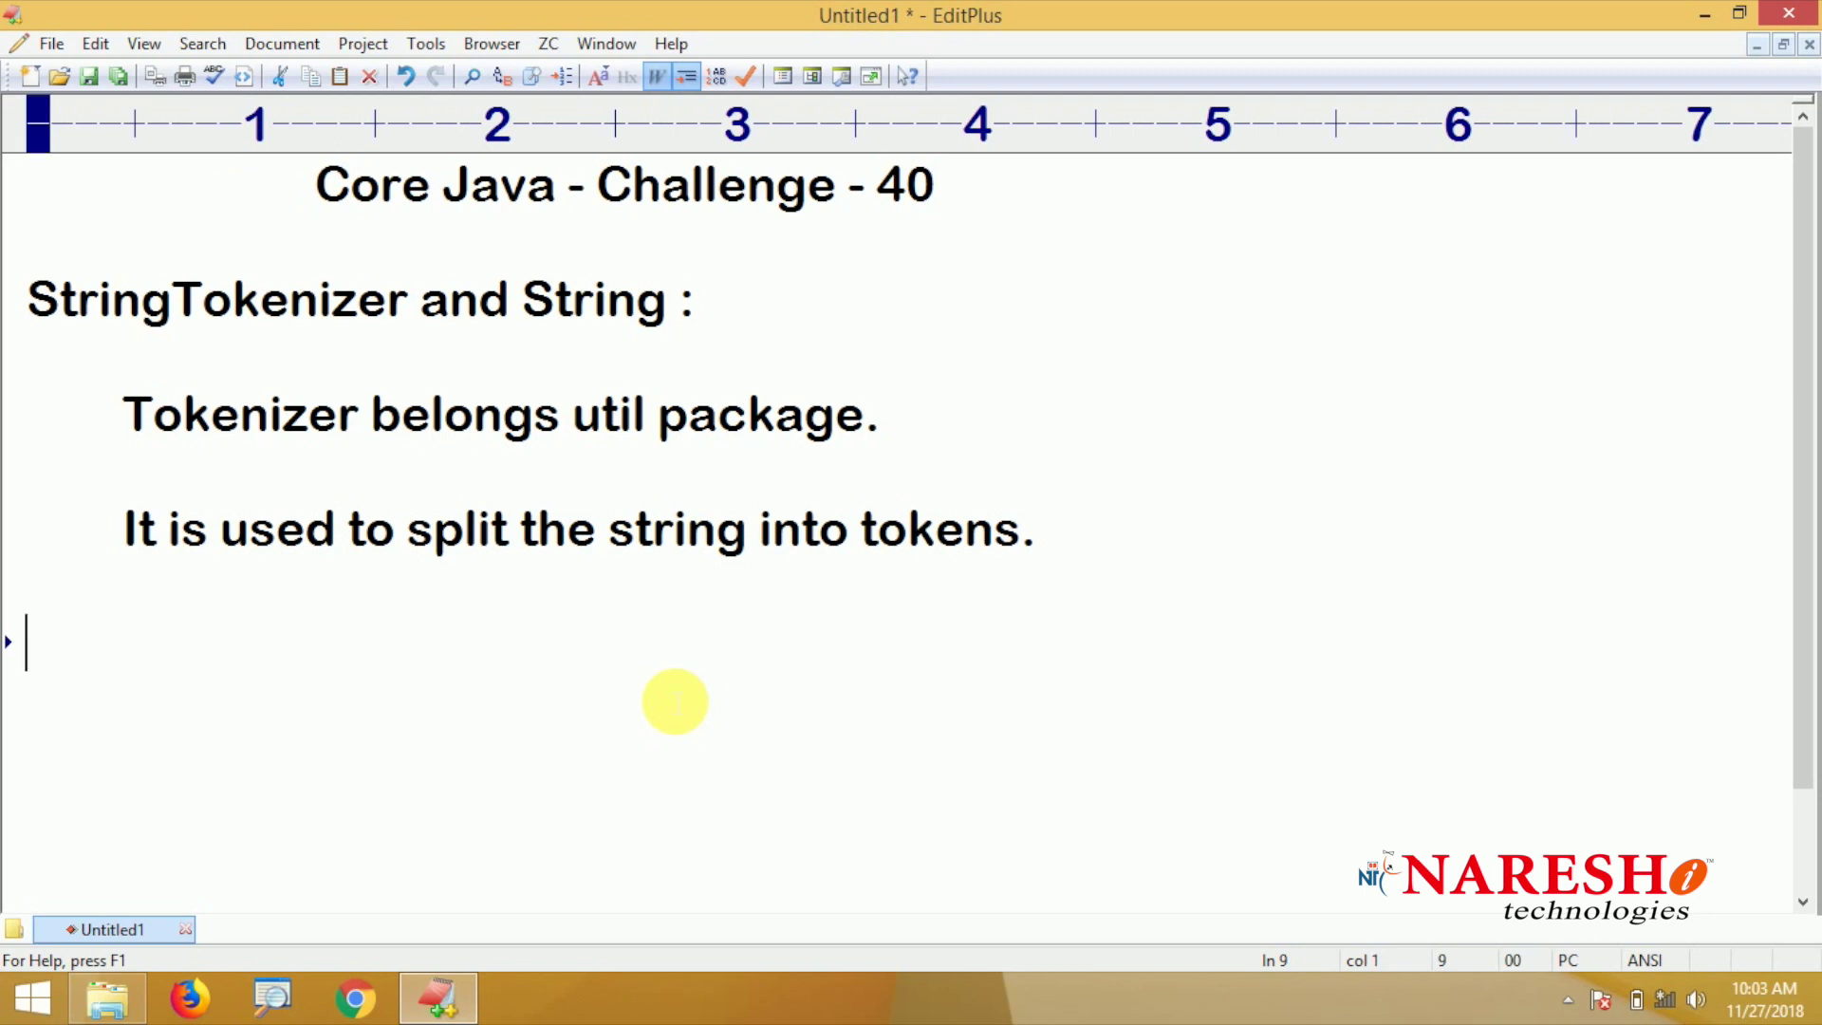
text(Stri)
Write the sample line: line = "I am the Java Programmer", followed by a blank line
key(BackSpace)
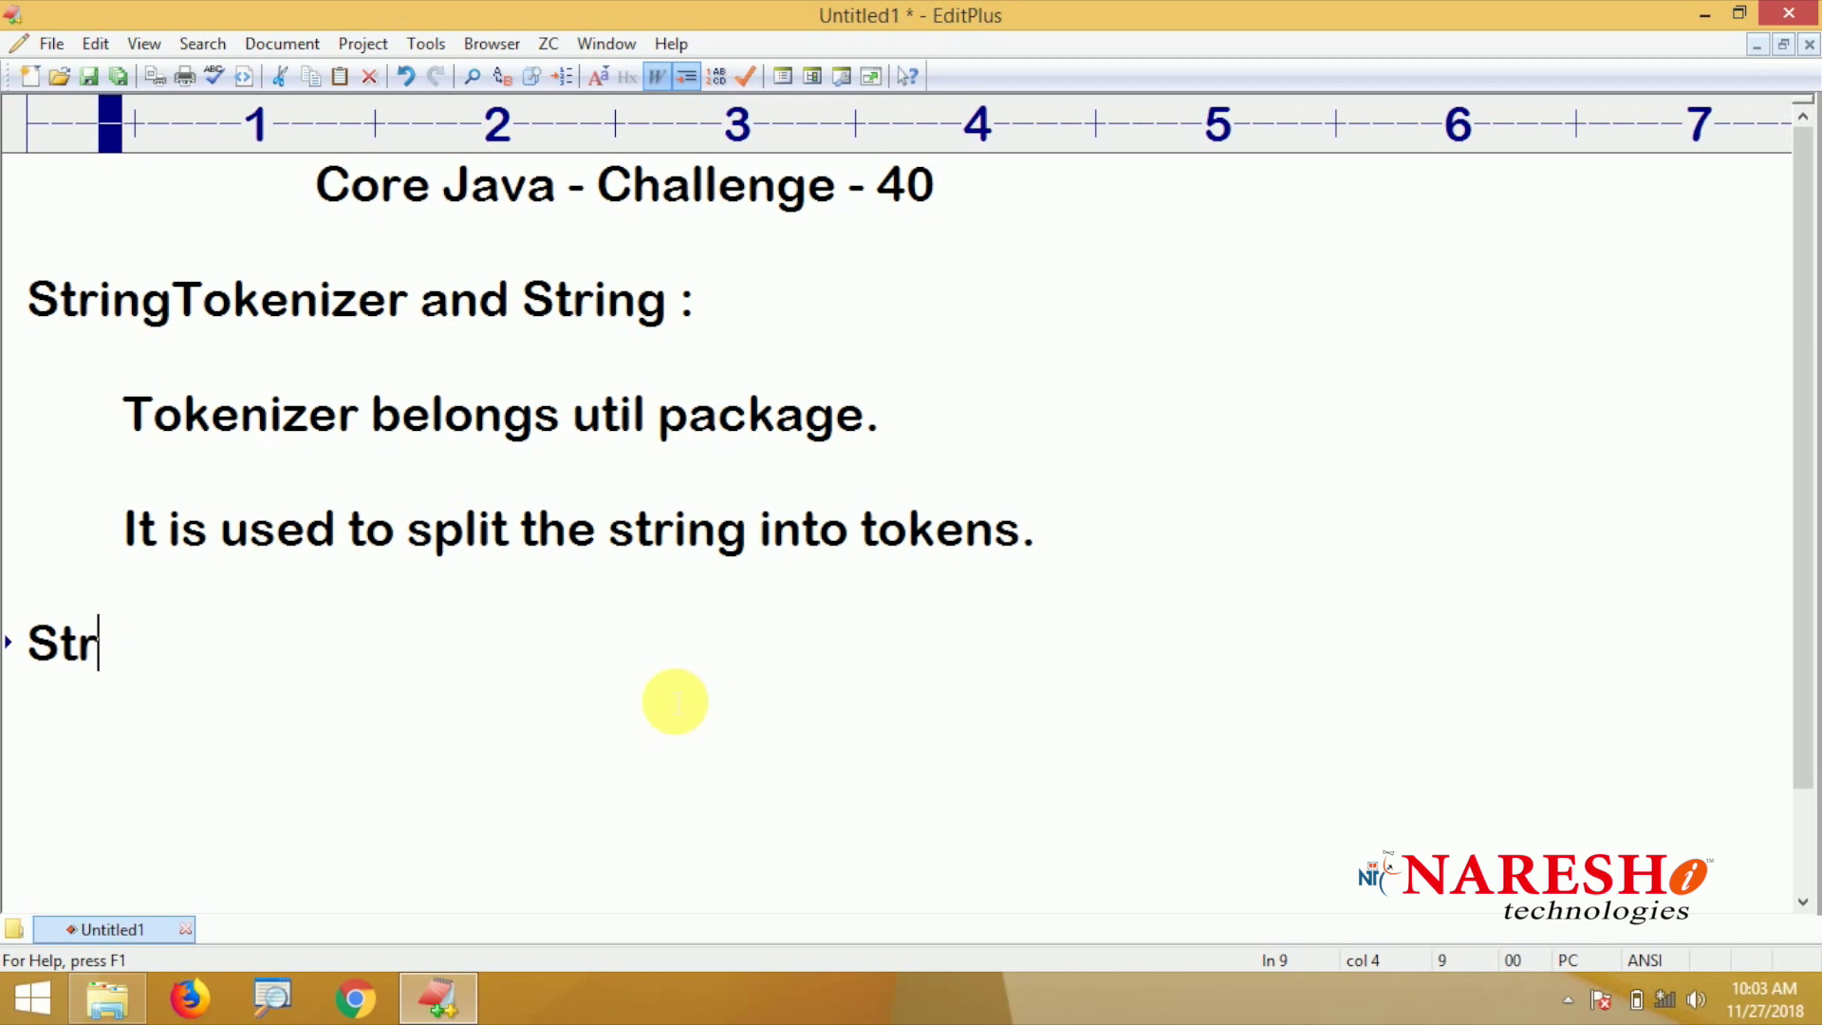
key(BackSpace)
key(BackSpace)
key(BackSpace)
text(line )
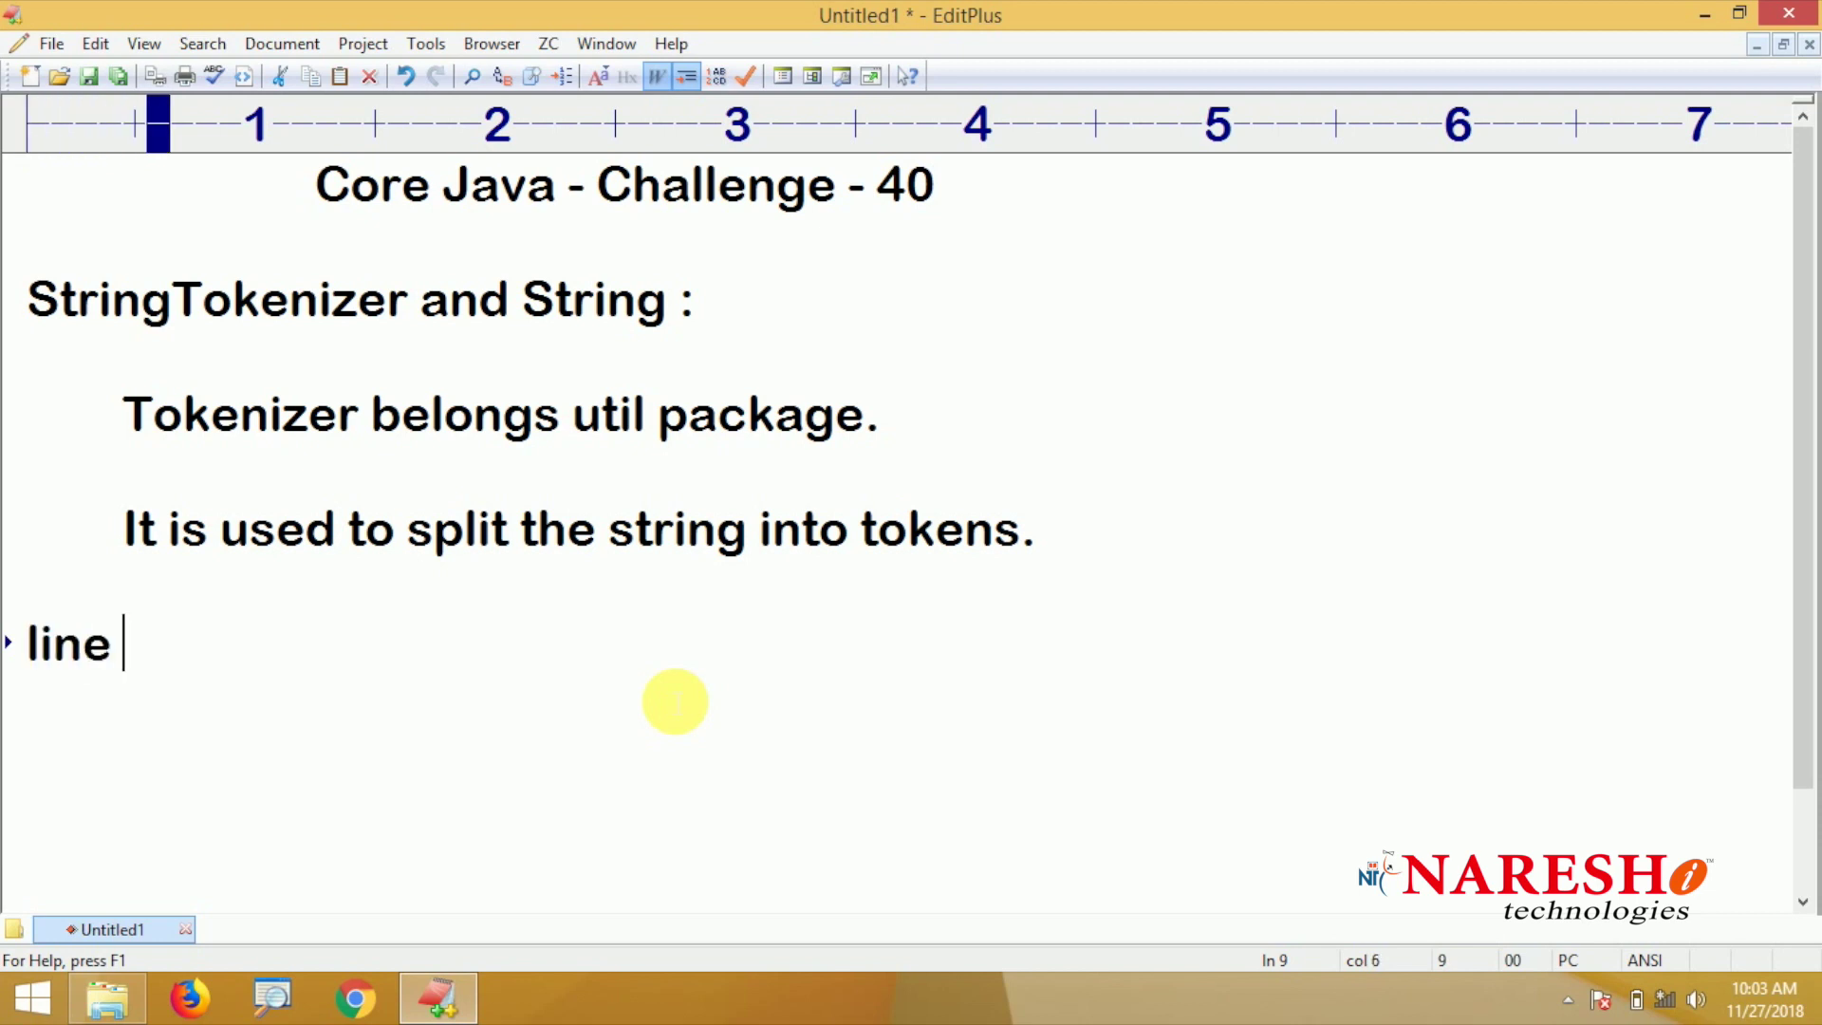
text(= ")
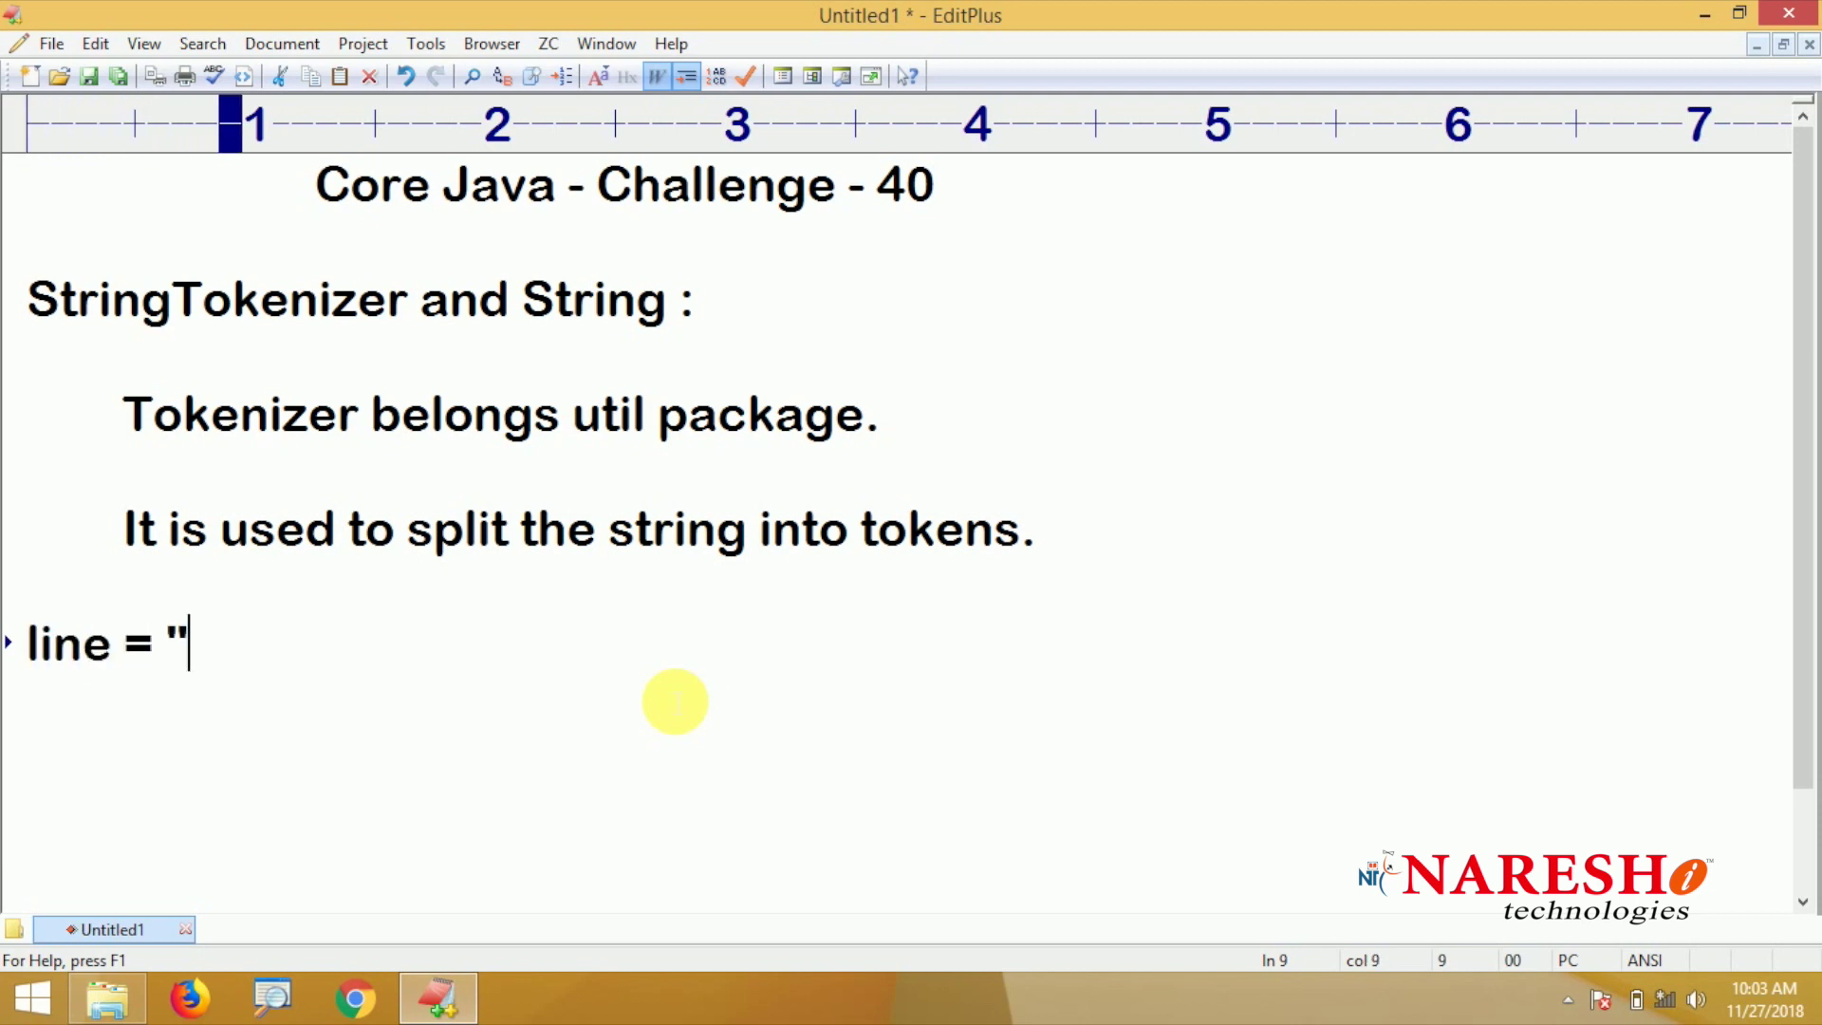
text(I am the )
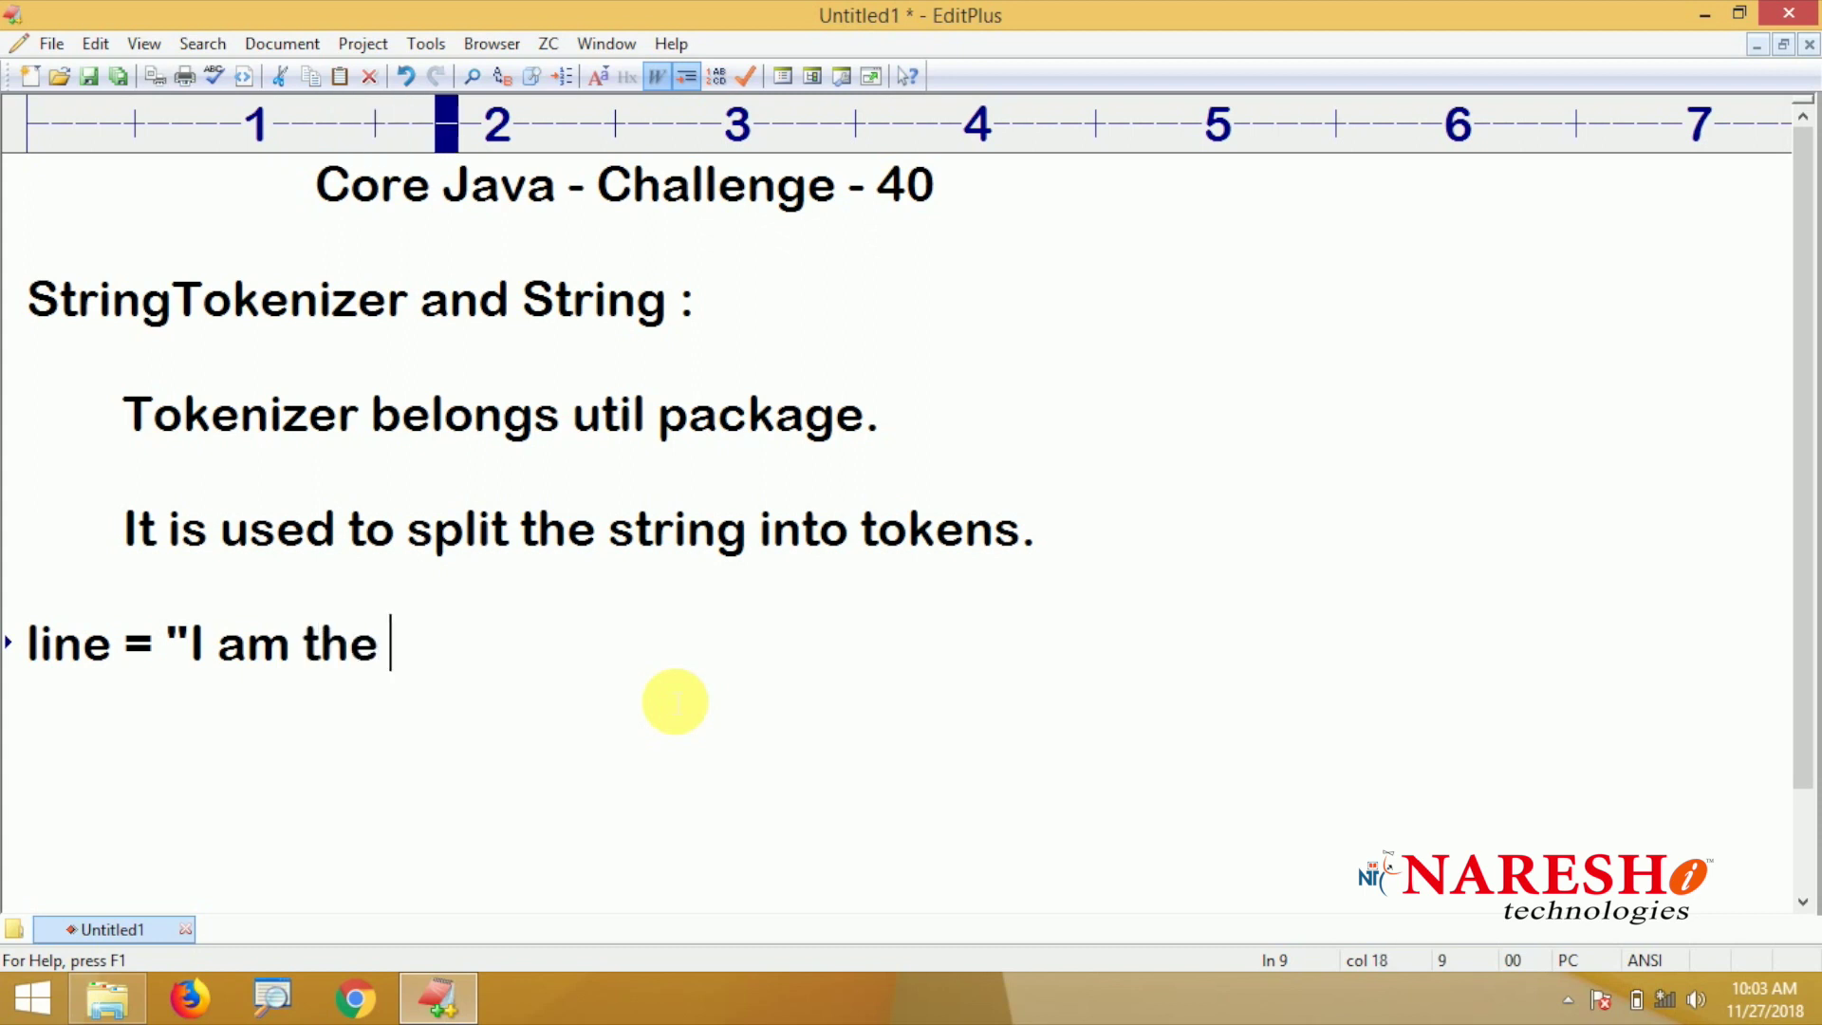
text(Java Programmer)
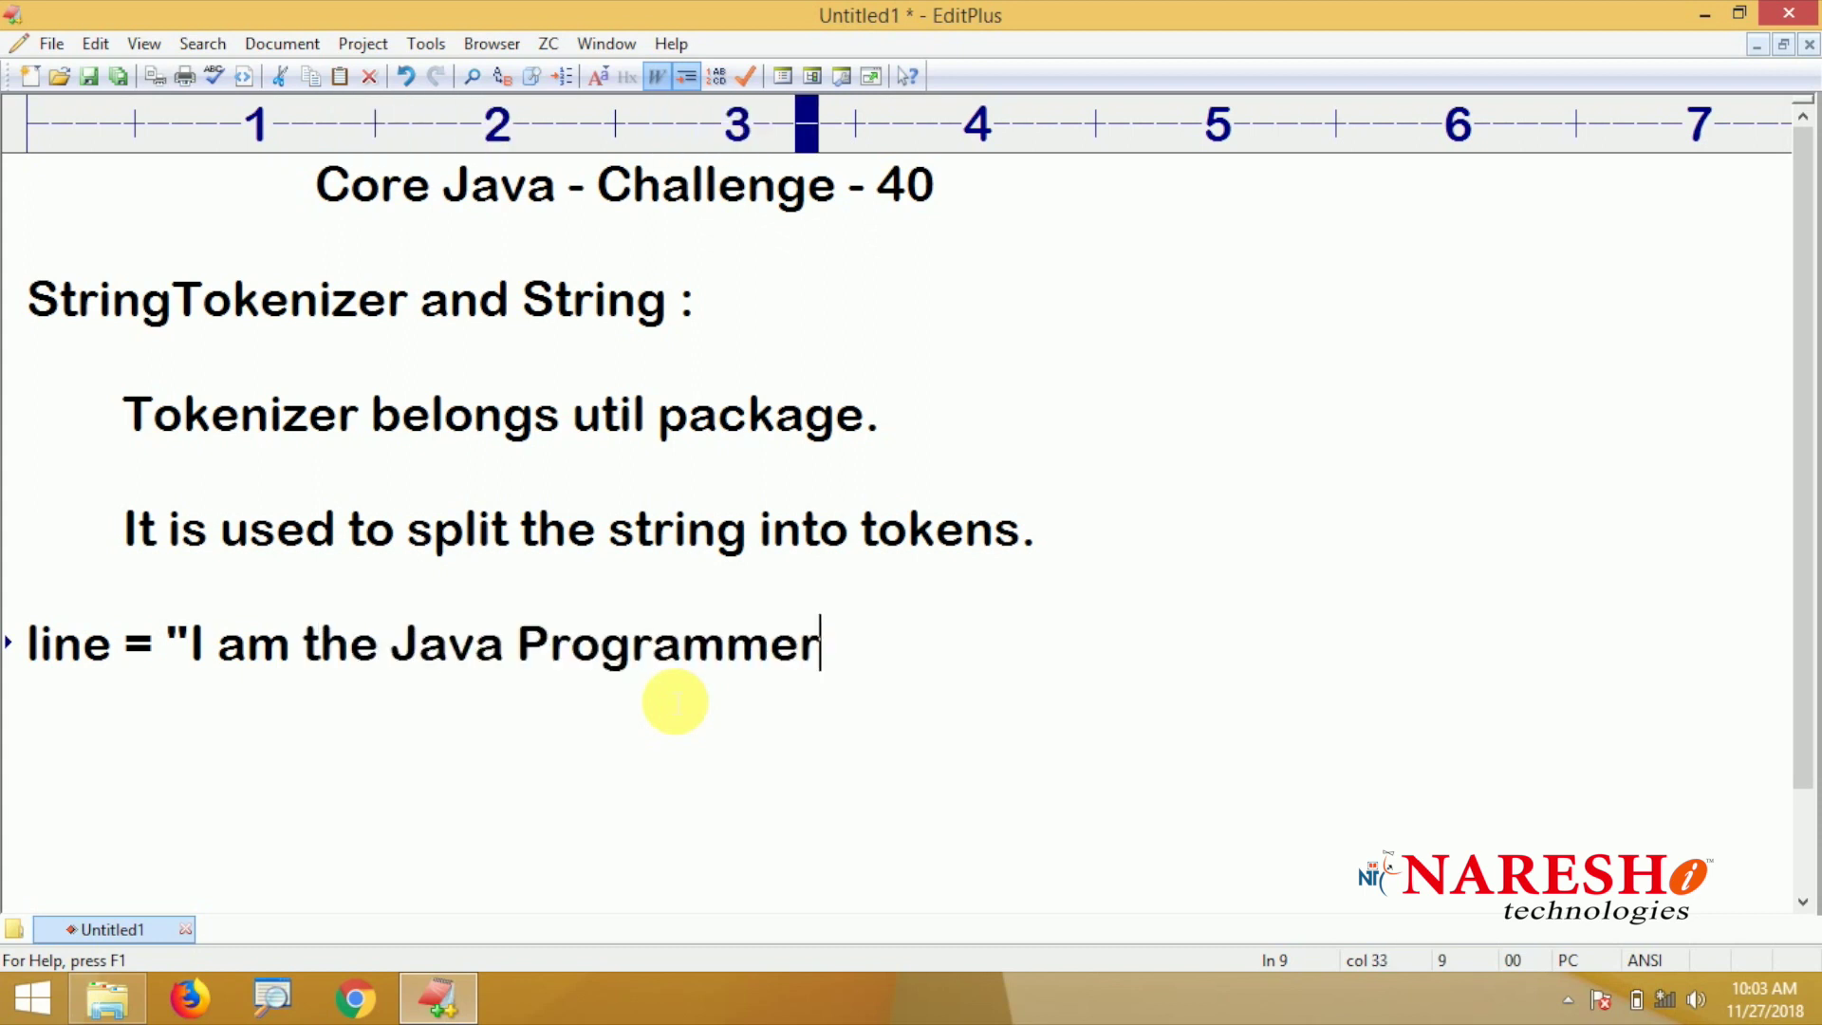
text(")
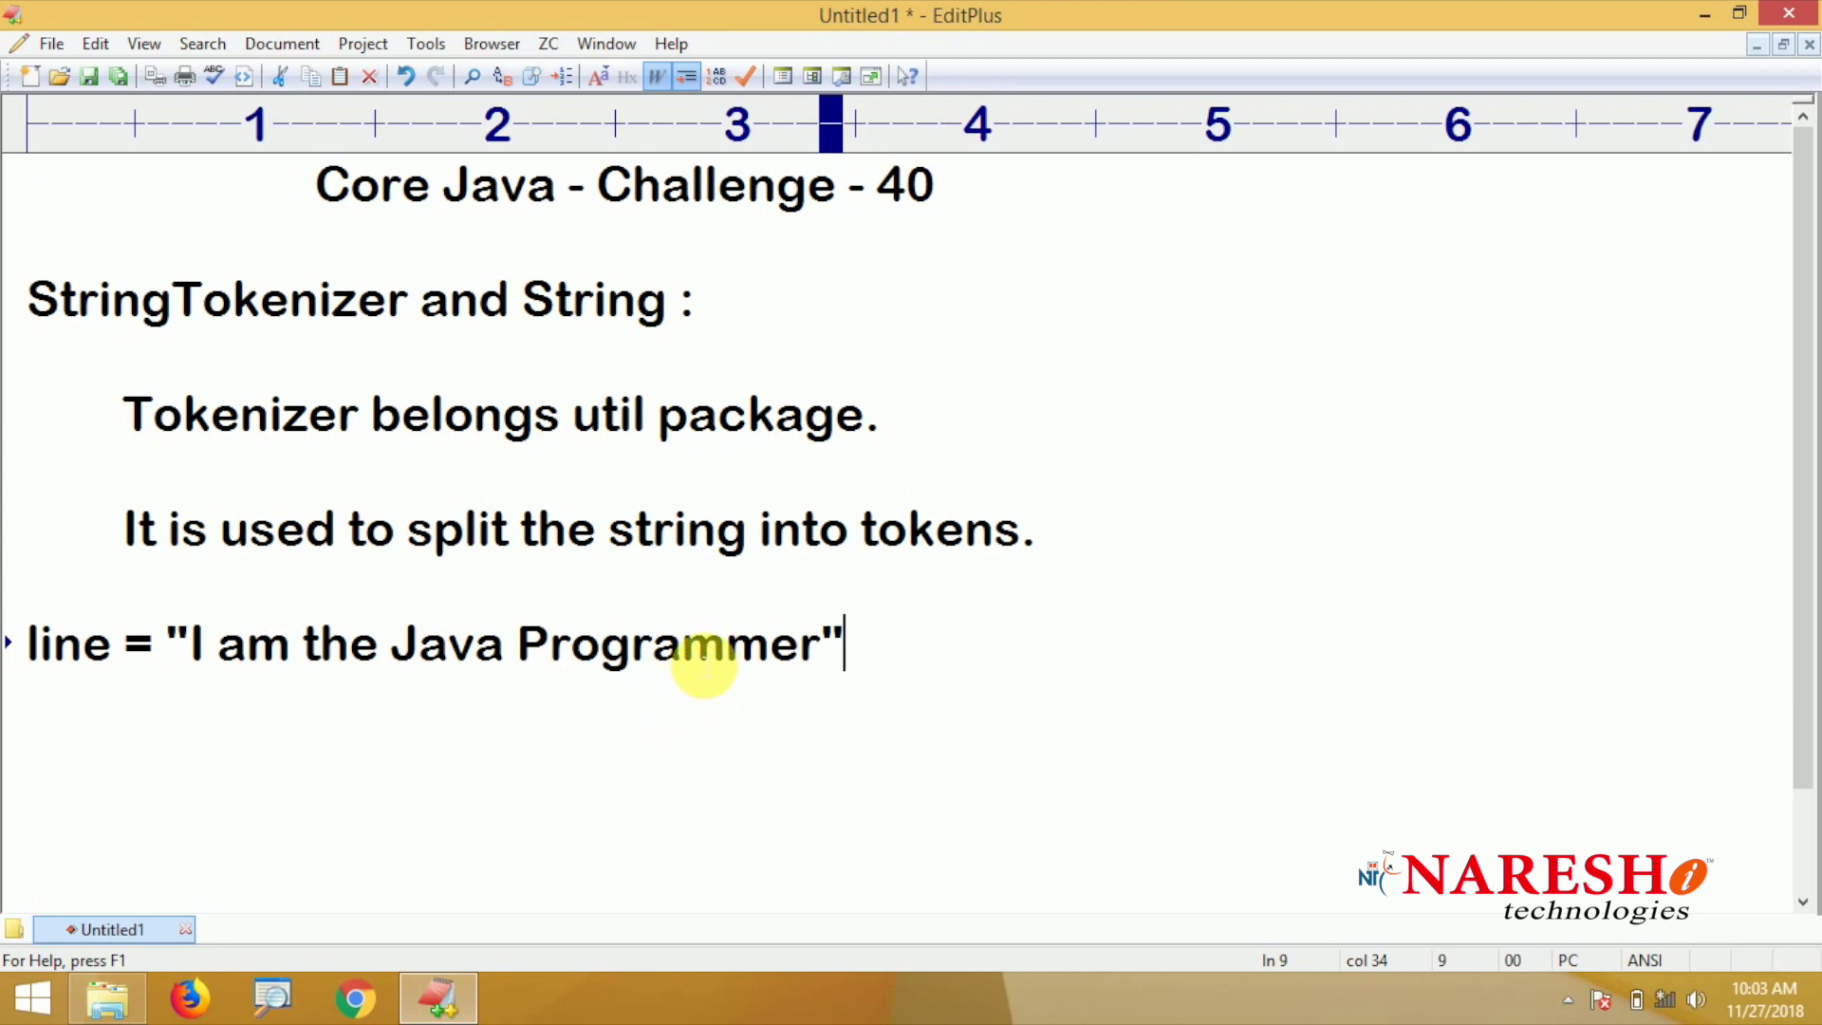
key(Return)
key(Return)
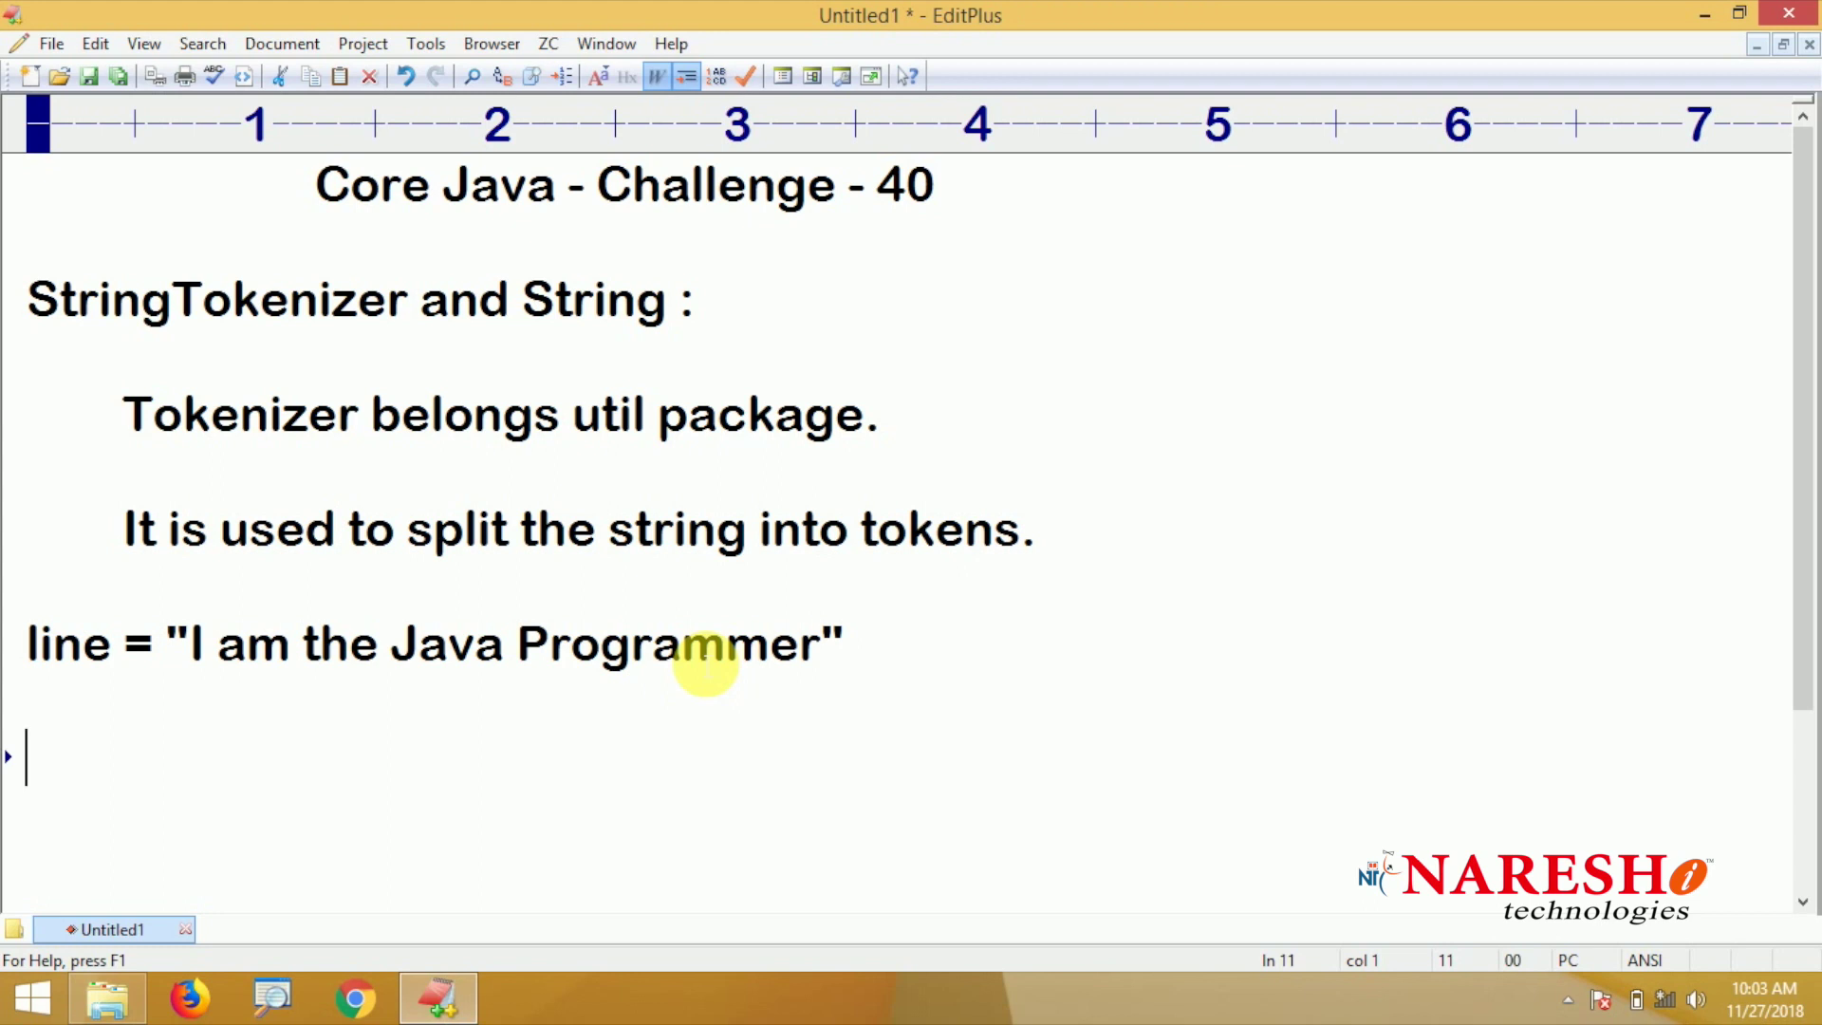
text(I)
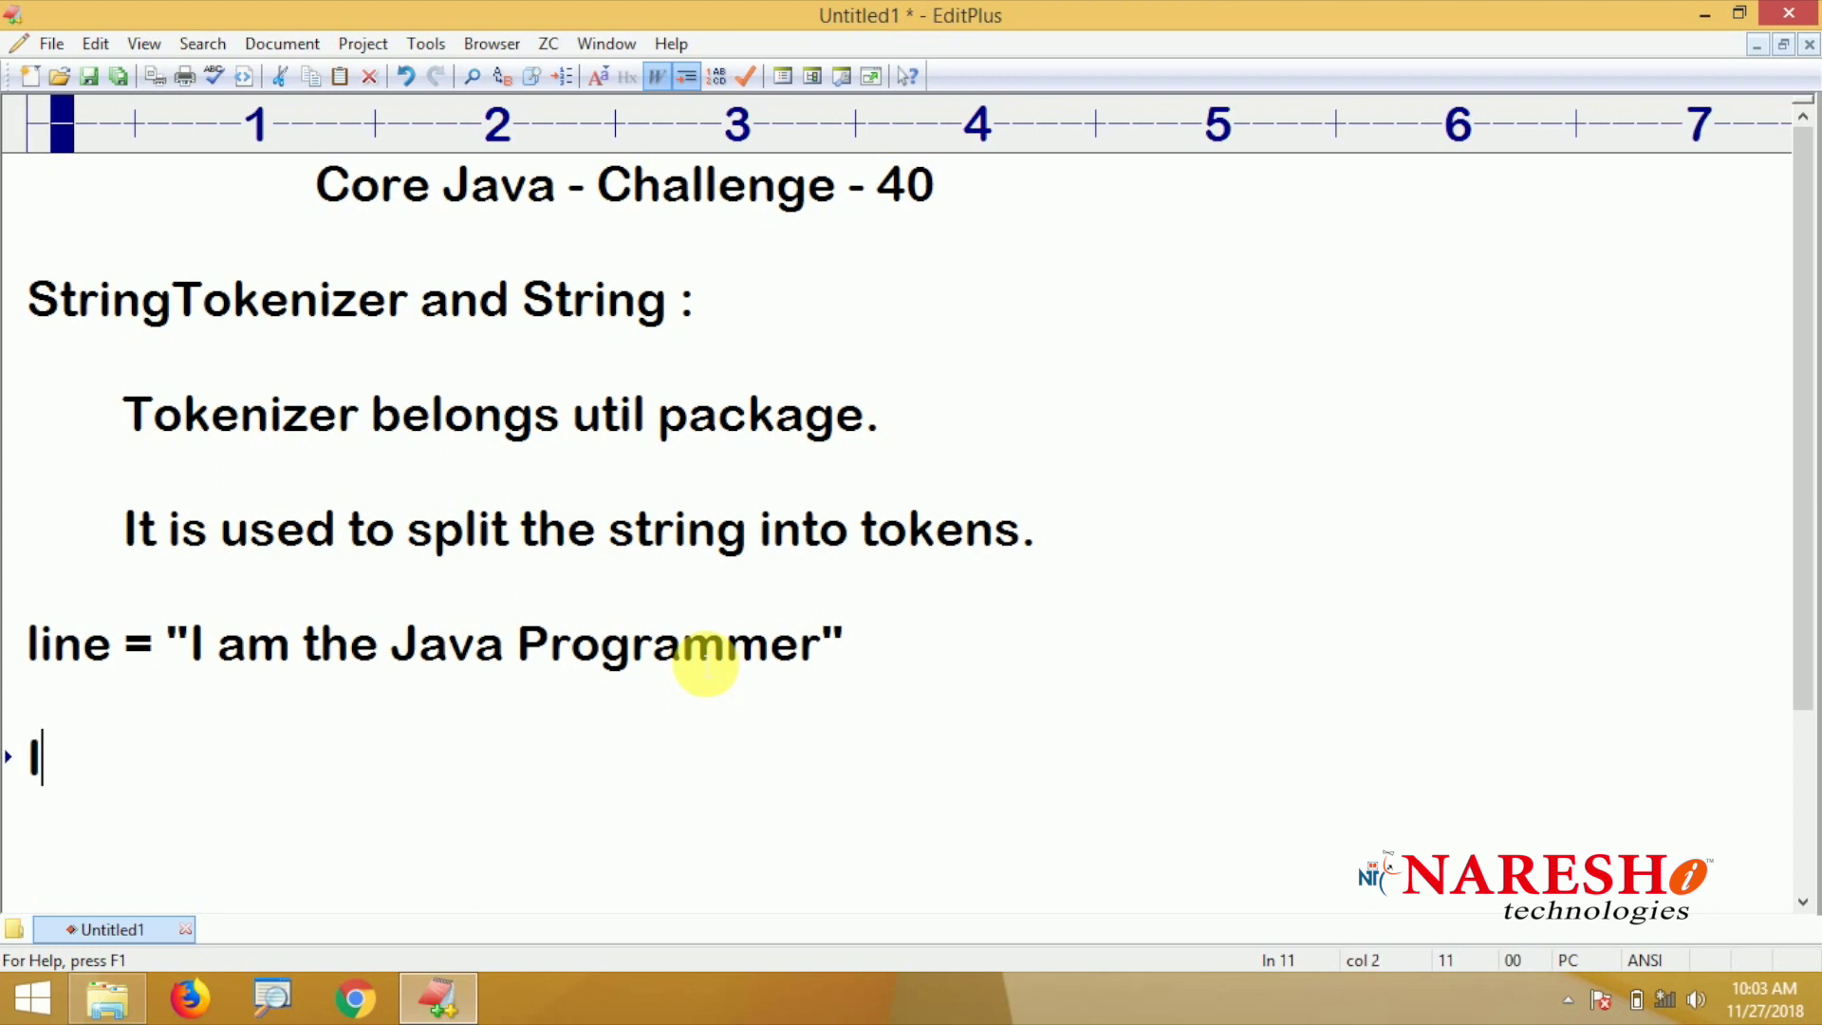
List the words I, am, the, Java and Programmer one per line
key(Return)
text(am)
key(Return)
text(the)
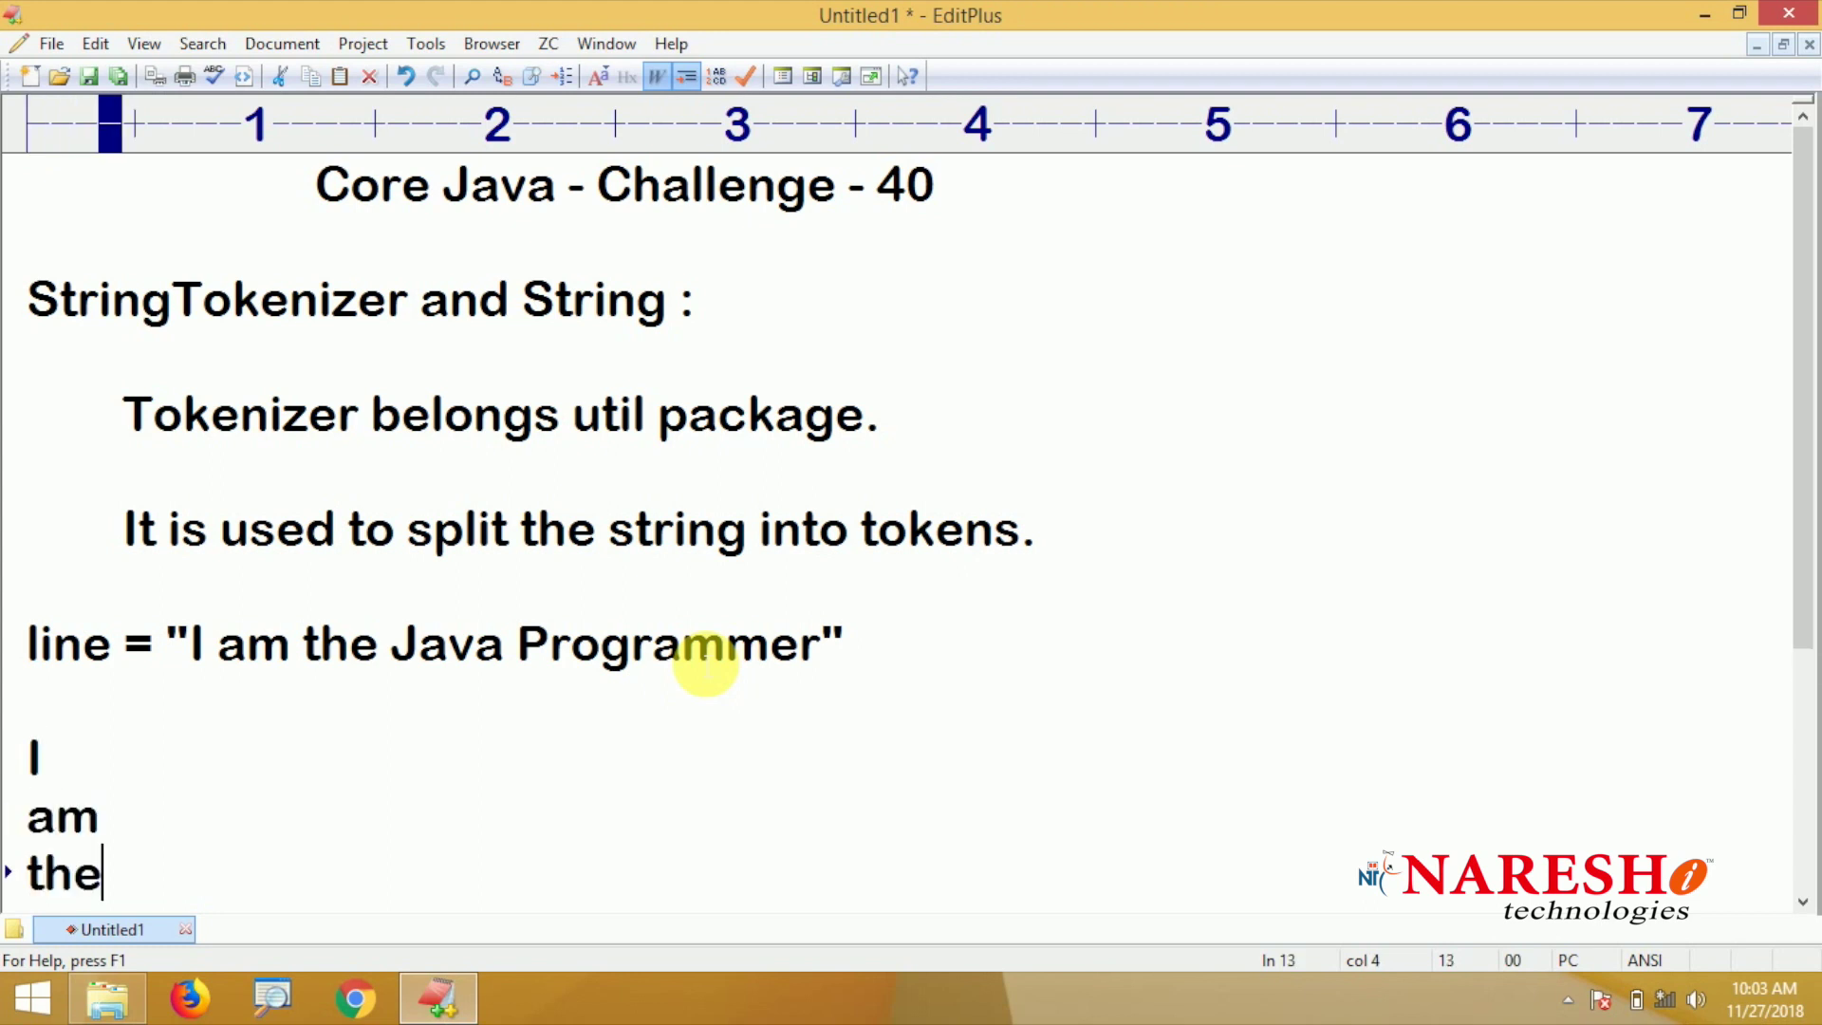
key(Return)
text(Java)
key(Return)
text(Pro)
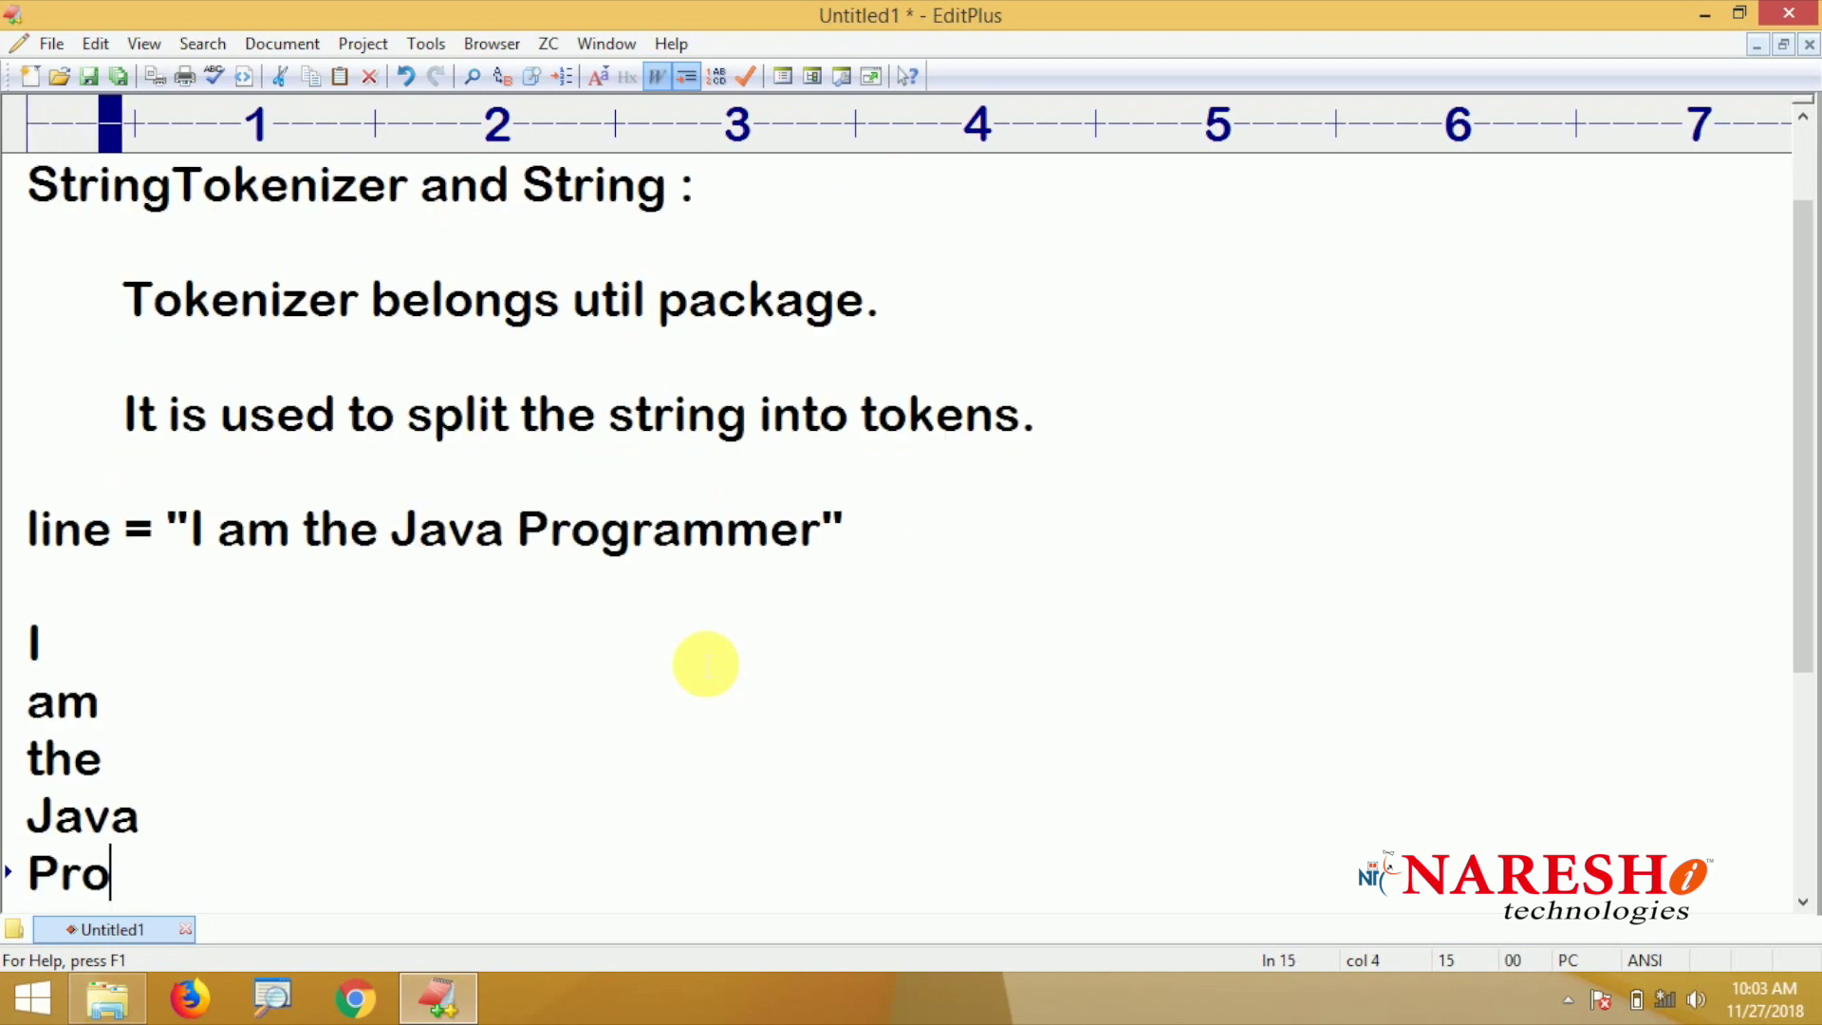
text(grammer)
key(Return)
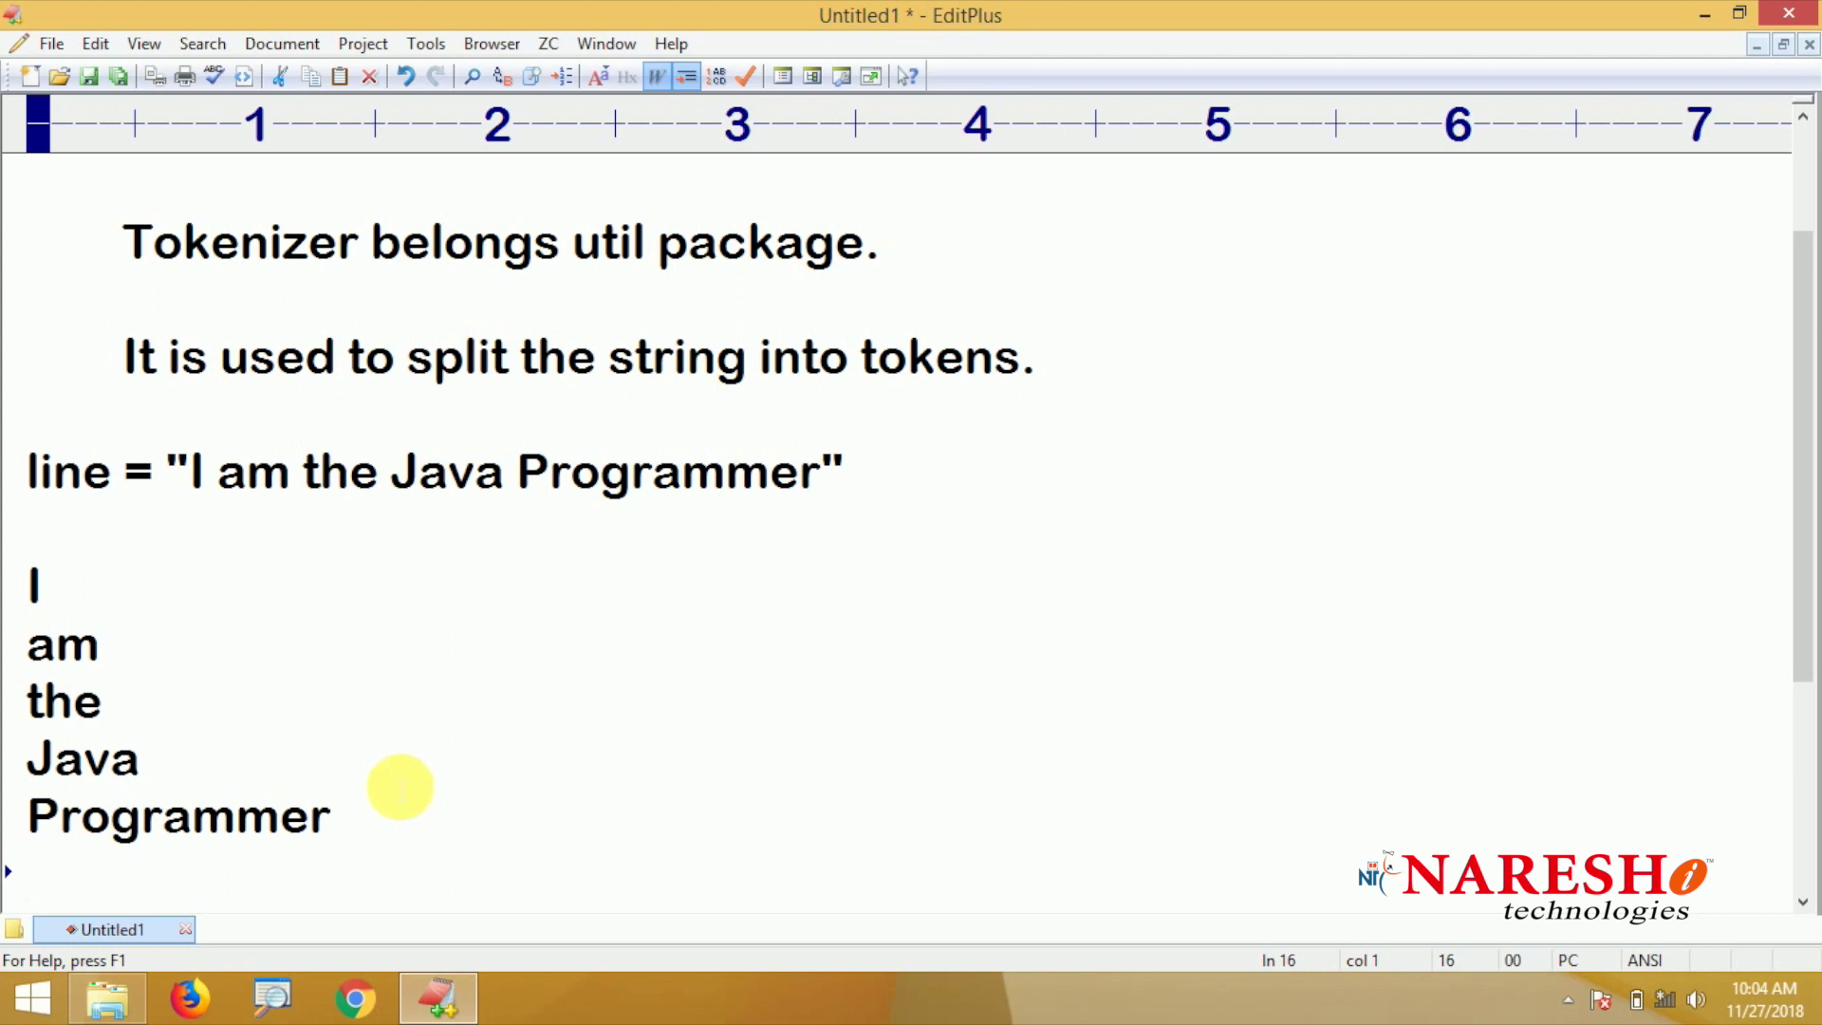
scroll(400, 788, down, 1)
scroll(400, 787, down, 1)
Write the outer while() loop with its braces and an indented body line below the word list
key(Return)
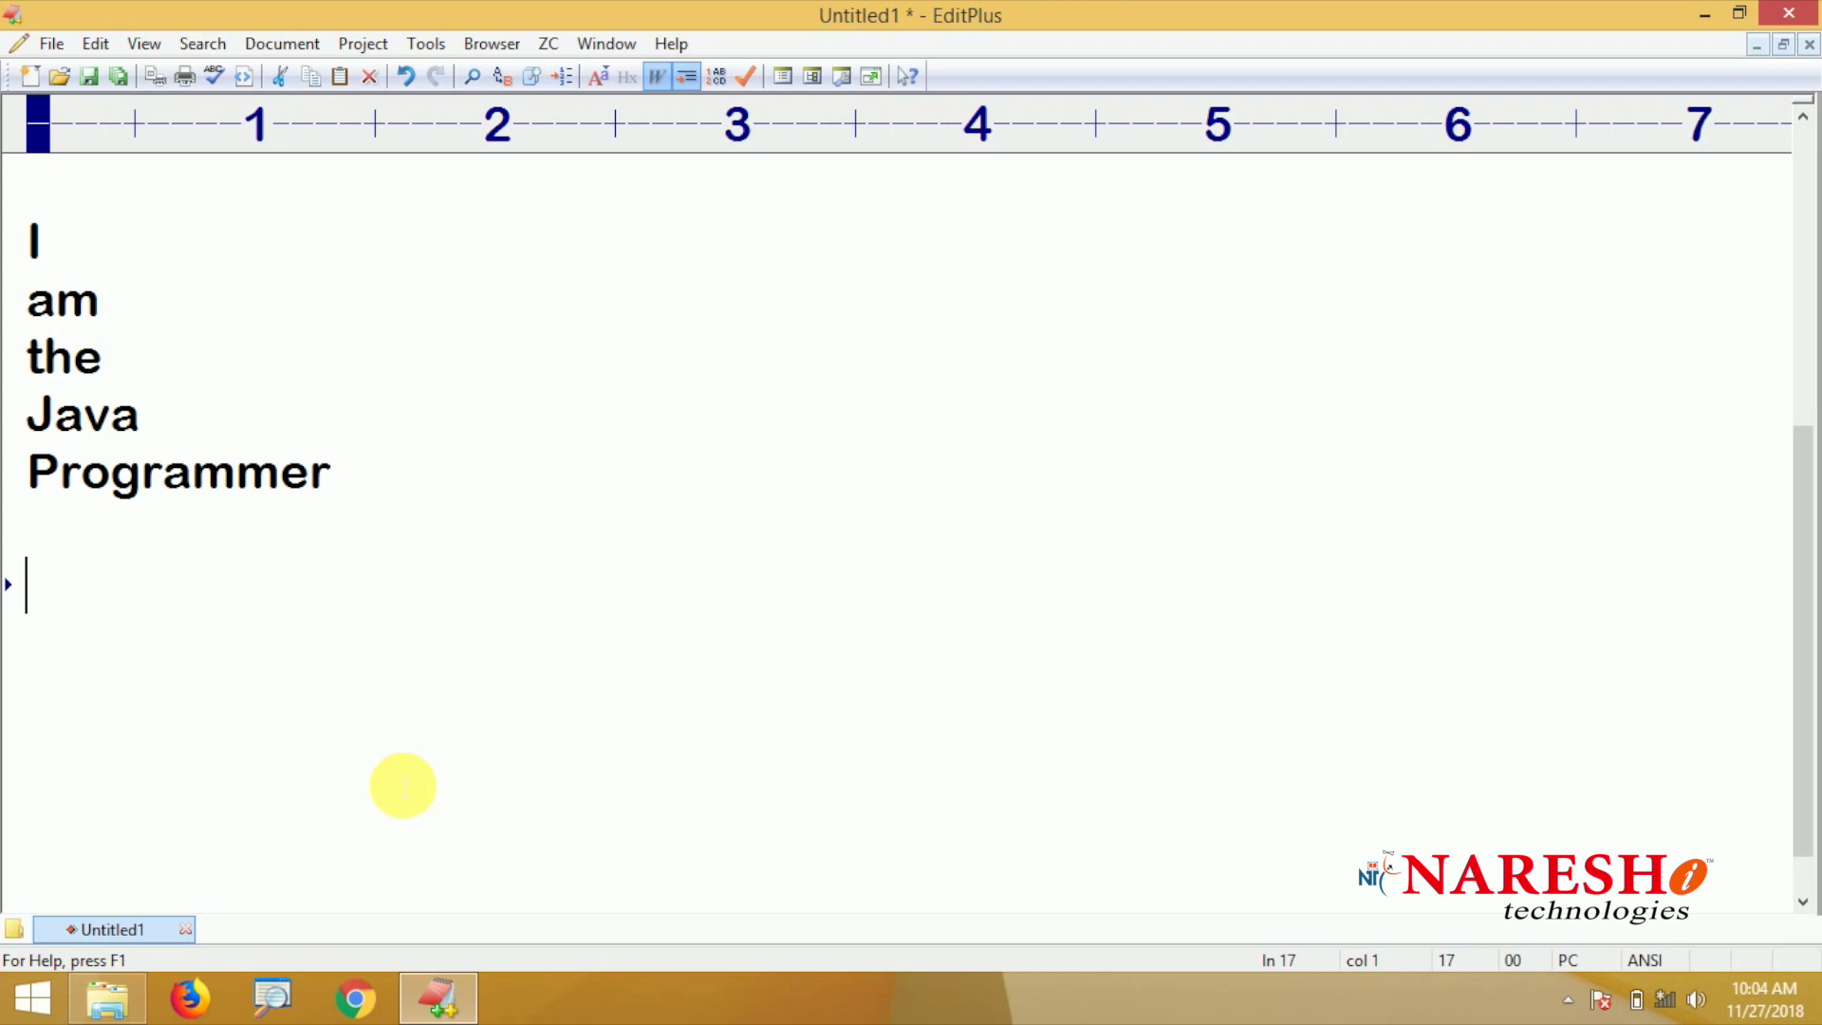
key(Return)
text(wh)
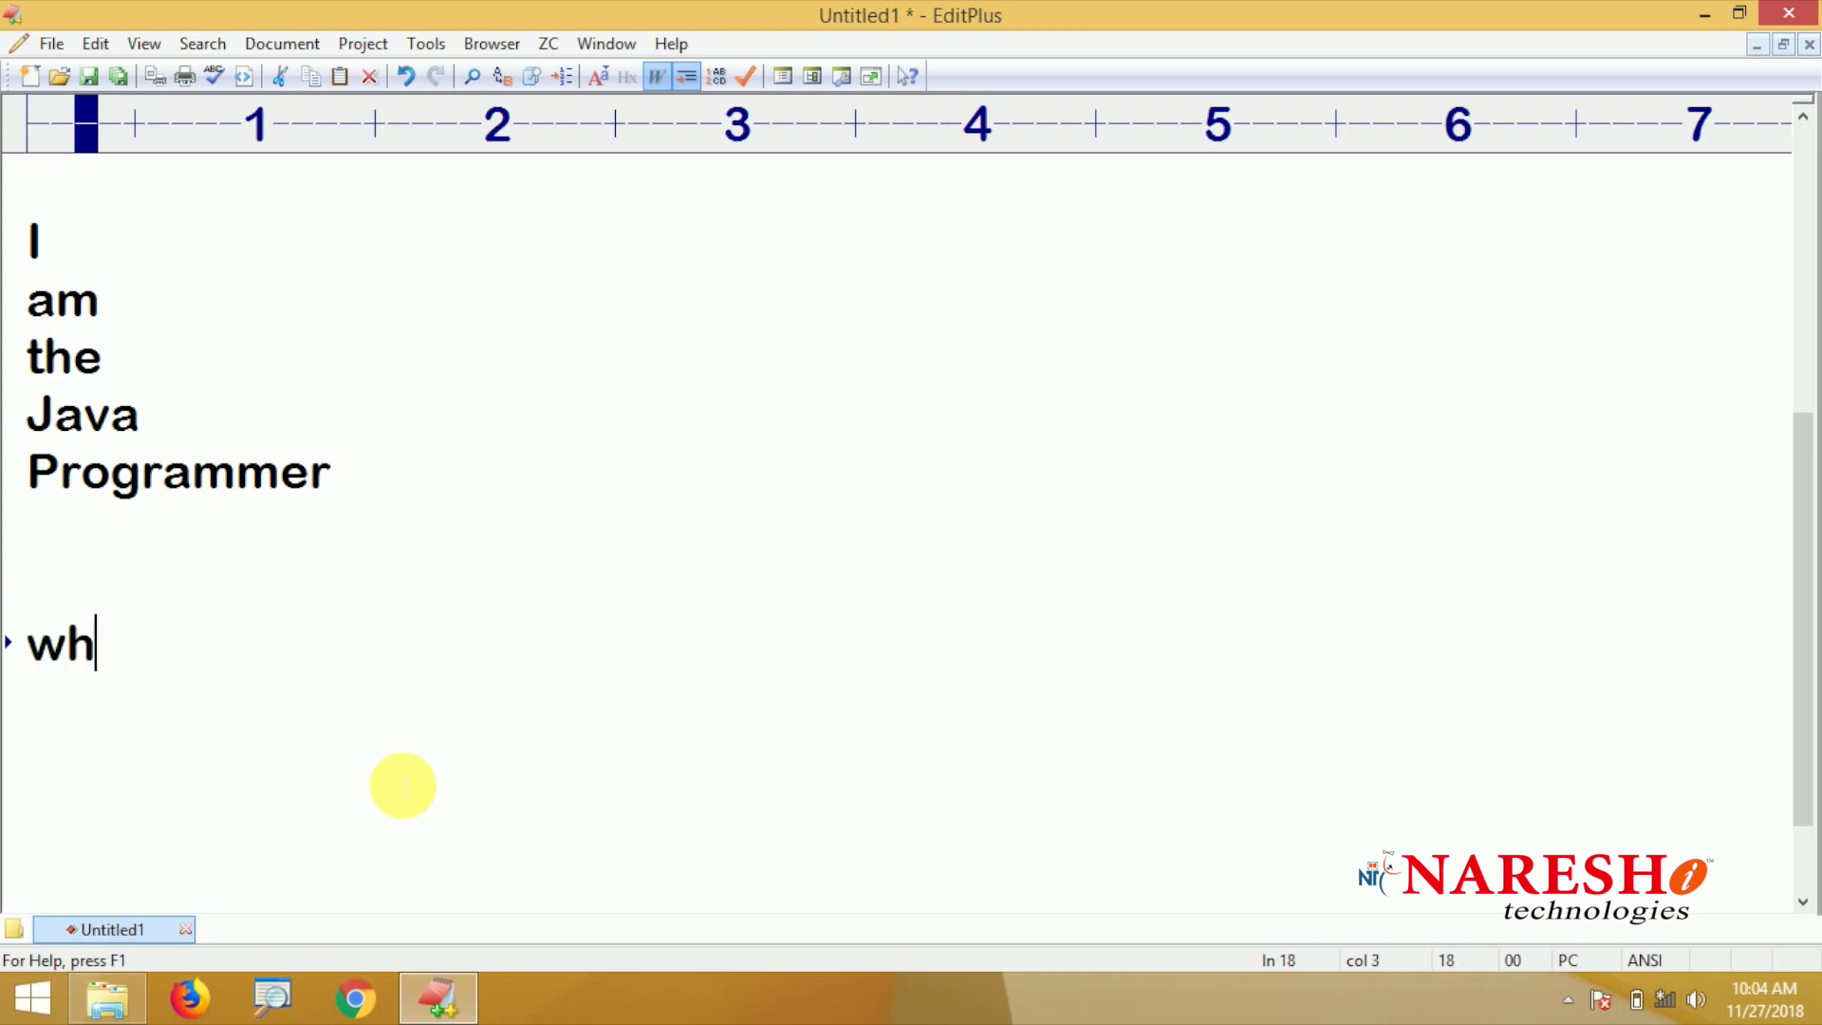
text(ile())
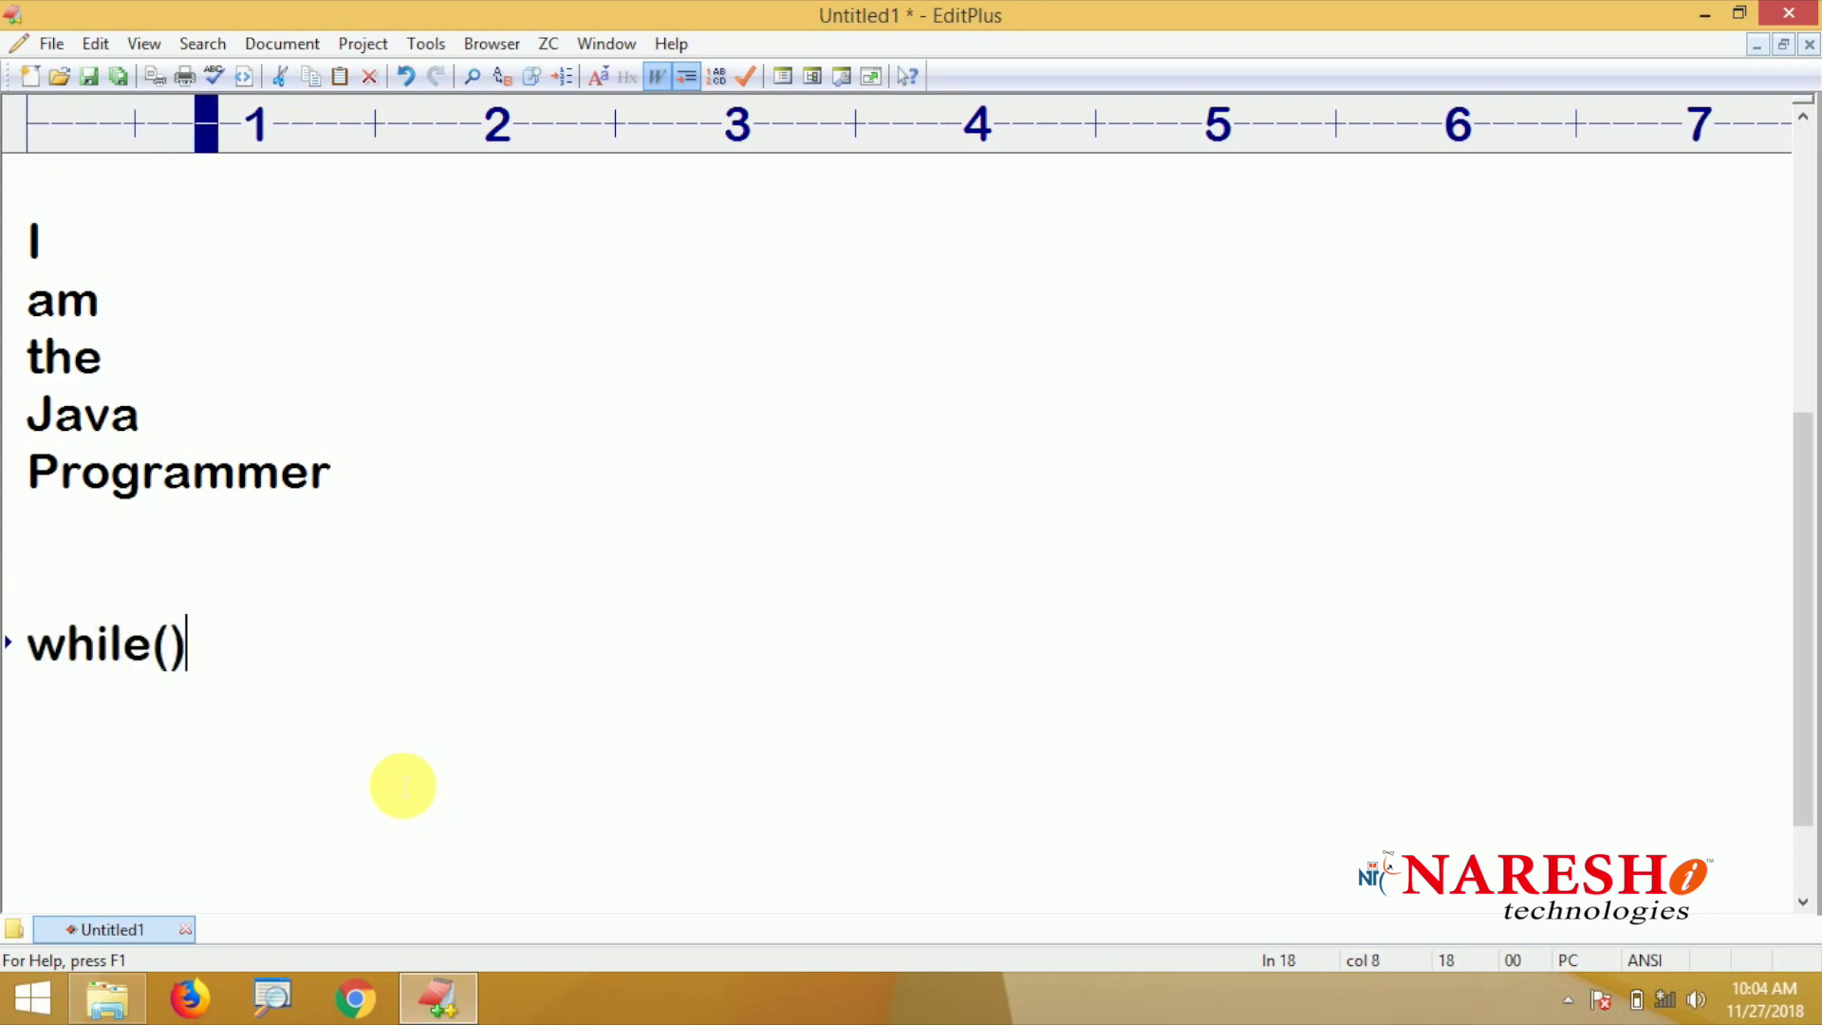
key(Return)
text({)
key(Return)
text(})
key(Up)
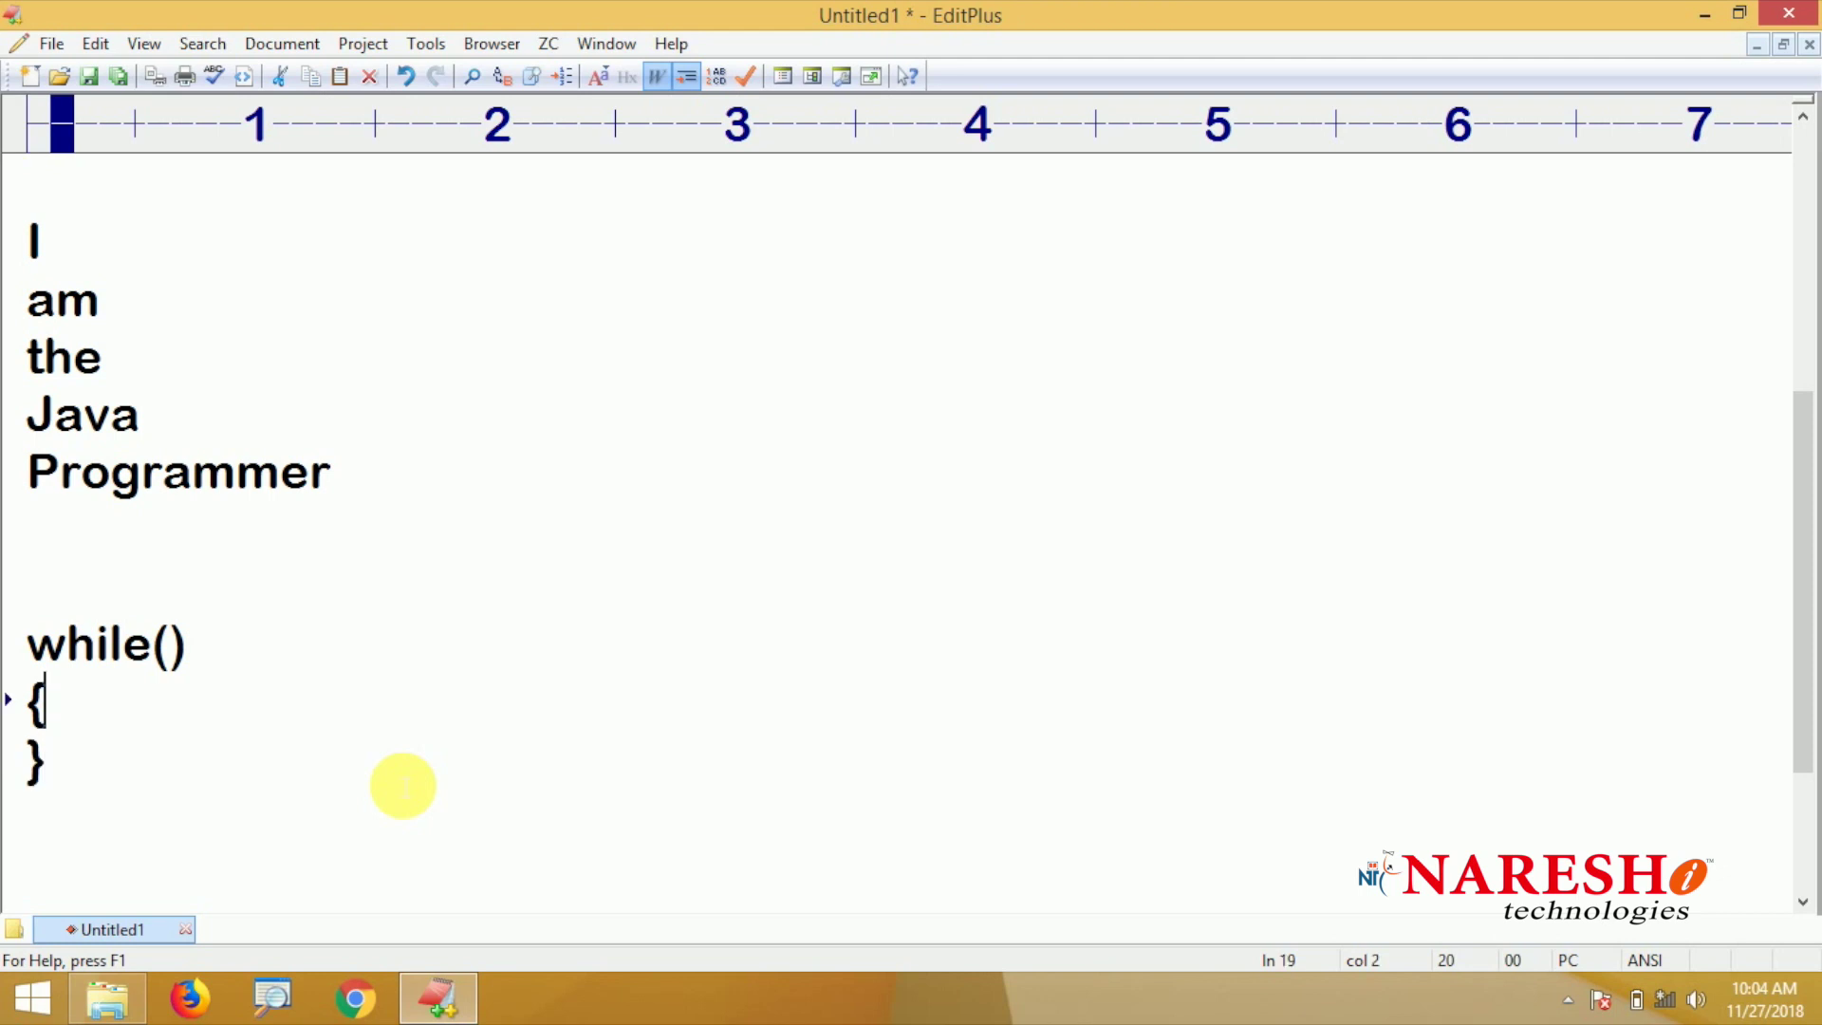
key(Return)
key(Tab)
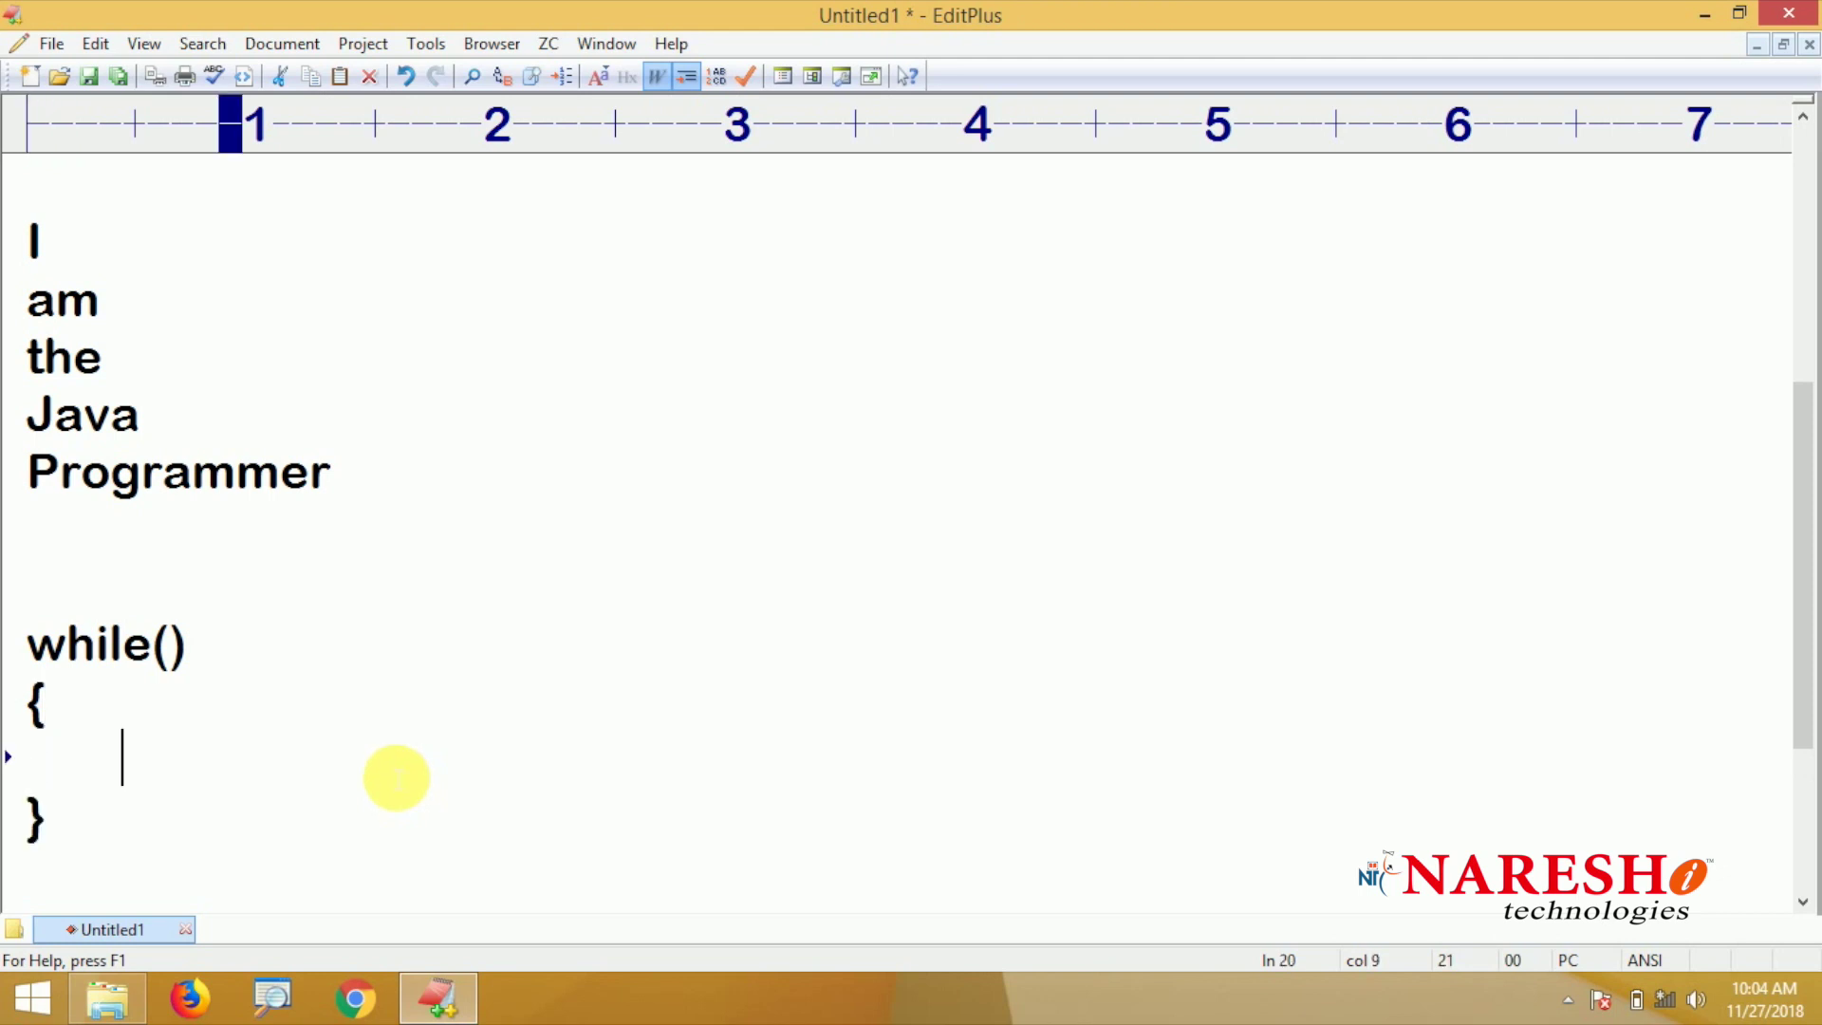
text(while())
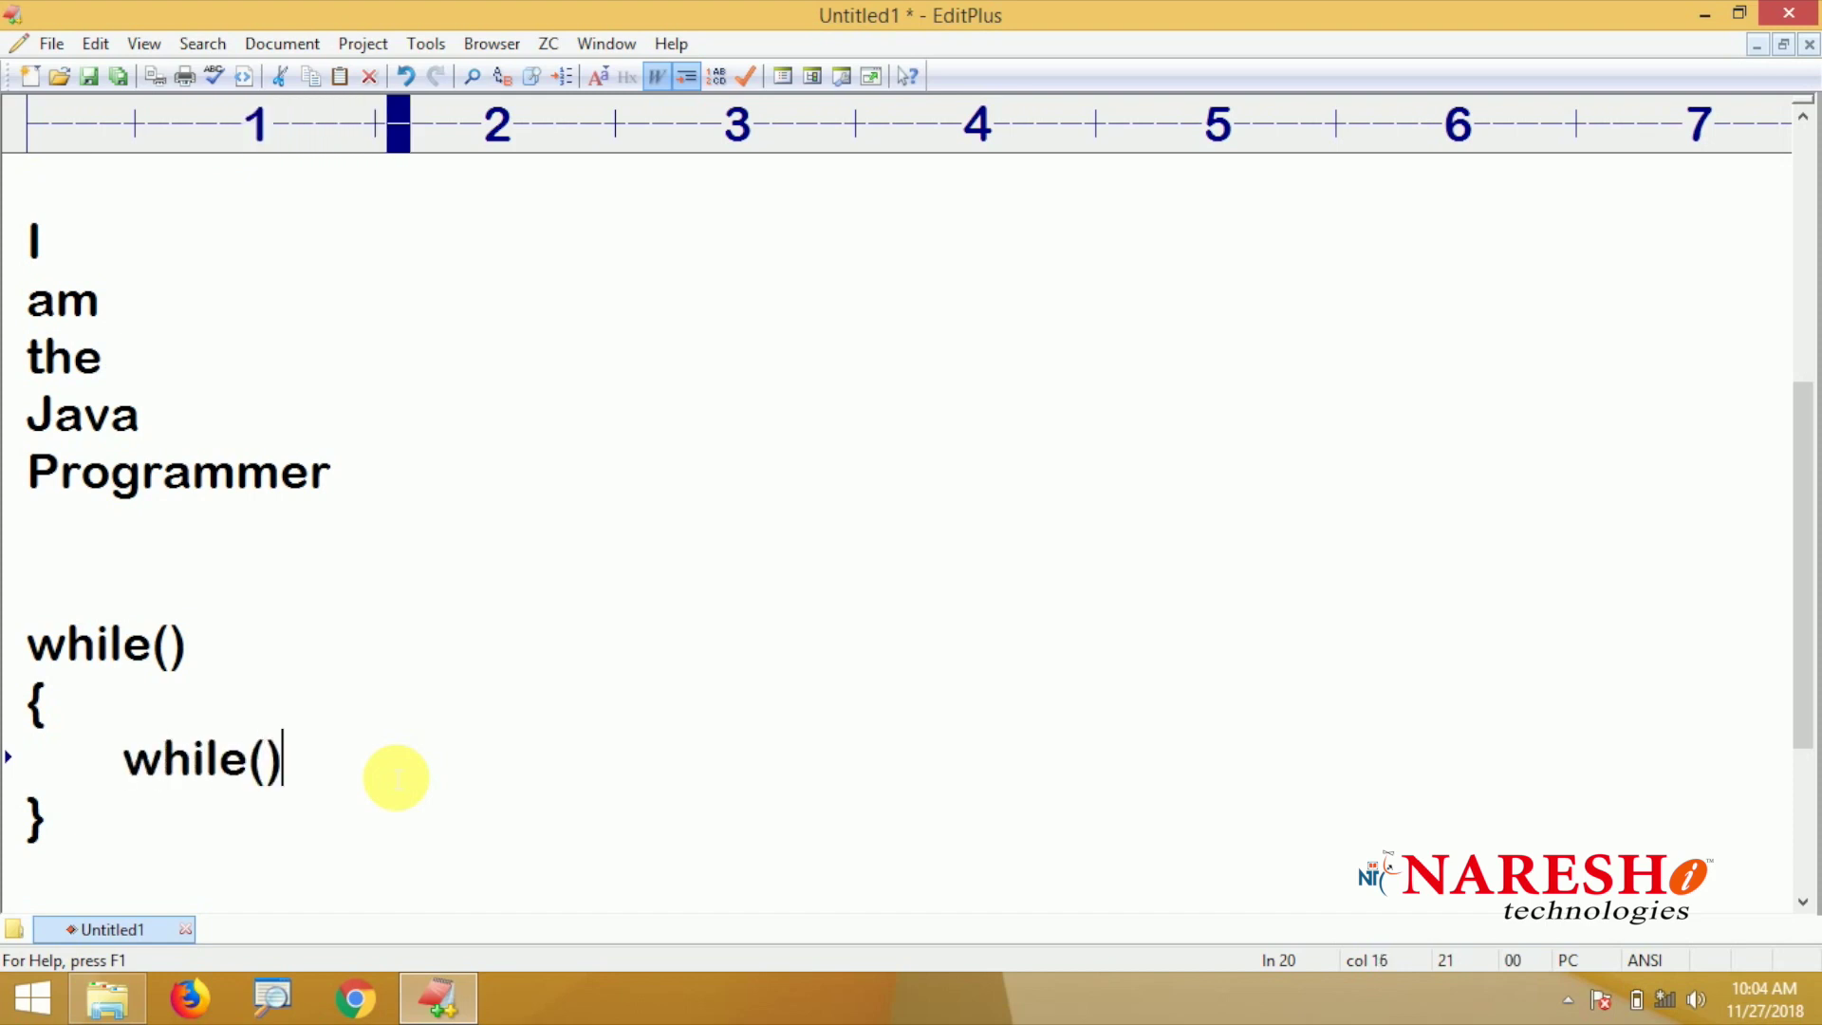
Nest an inner while() block and comment the outer loop 'To split the line into tokens'
key(Return)
text({)
key(Return)
text(})
key(Up)
key(Up)
key(Up)
key(Return)
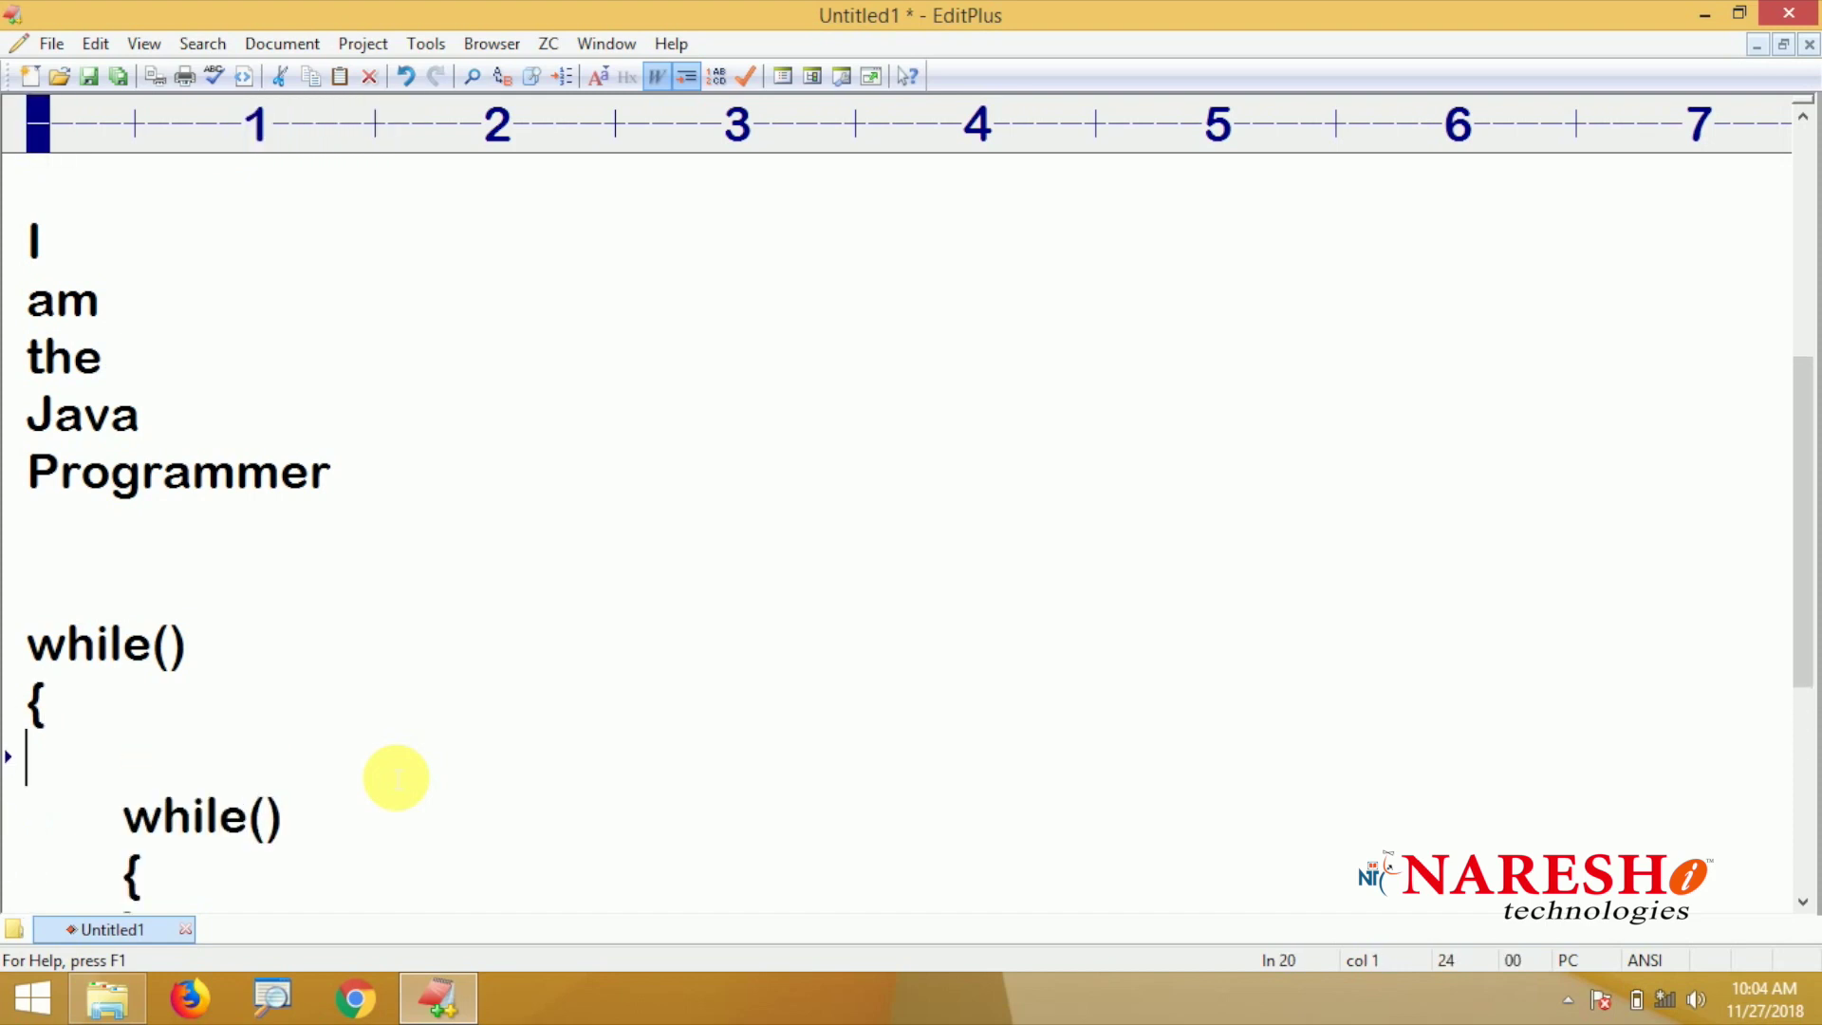
key(Tab)
text(To split th)
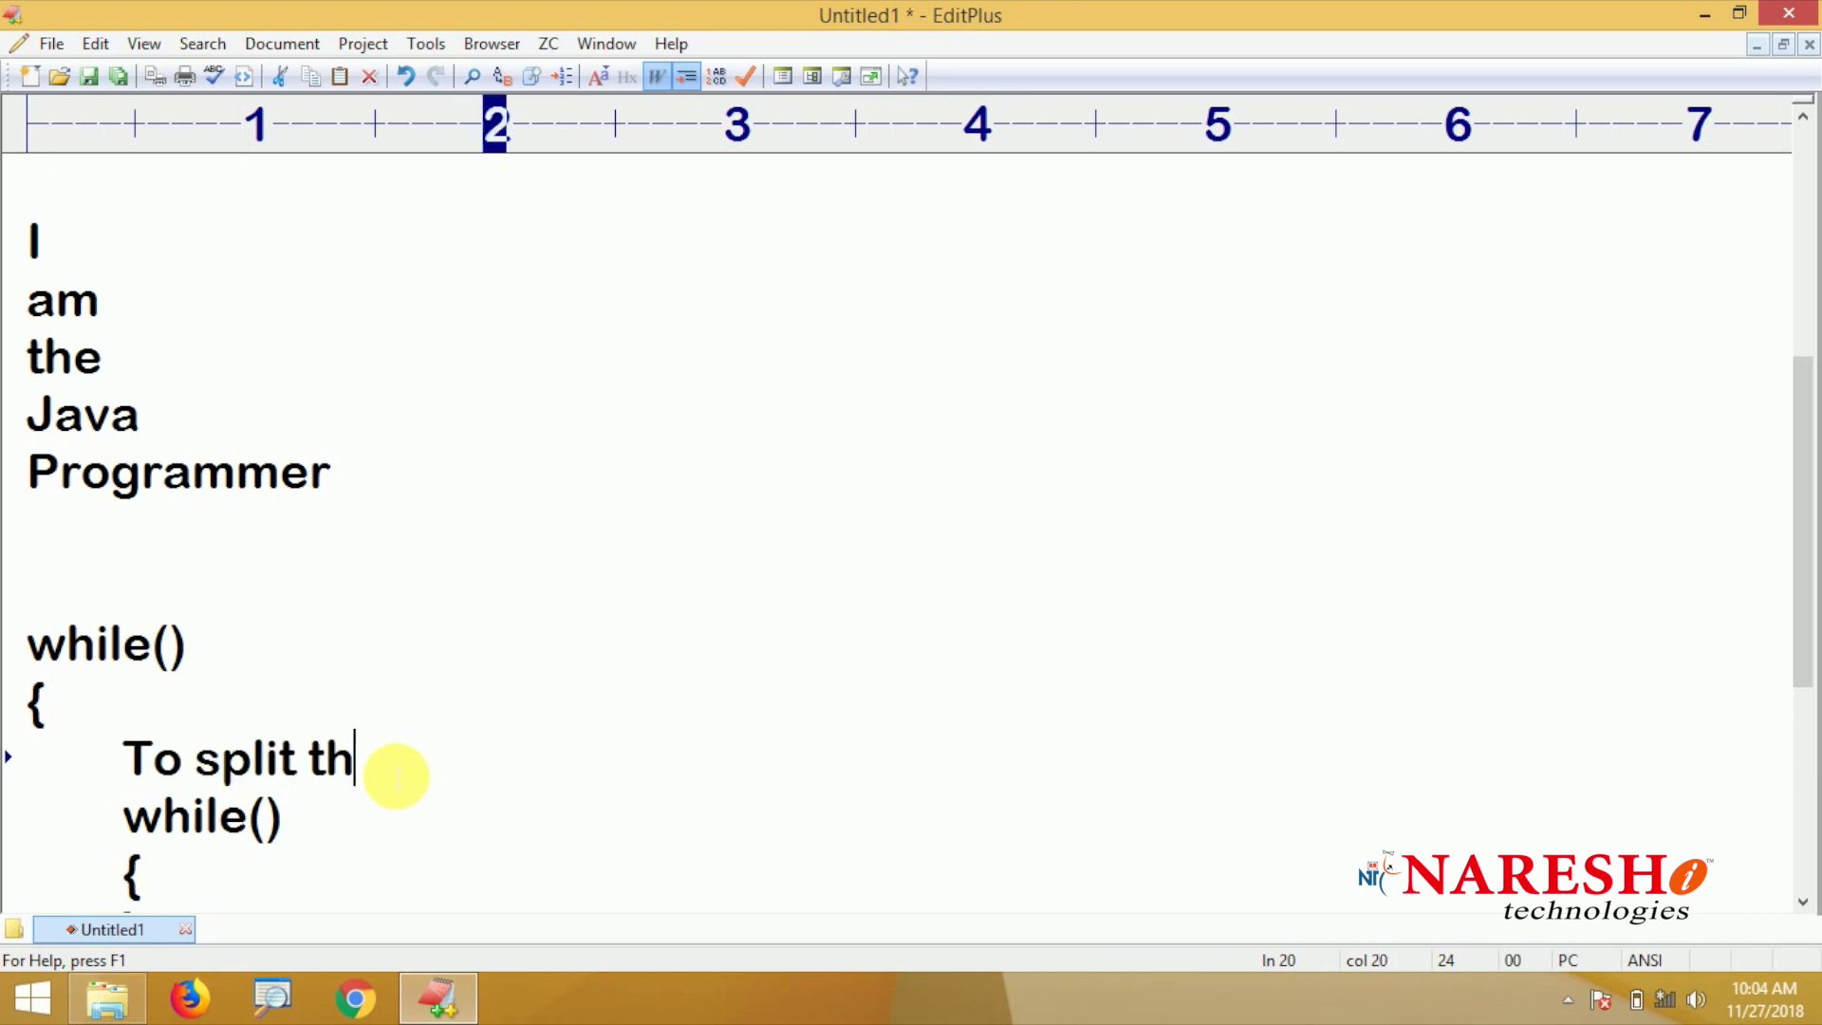
text(e line into )
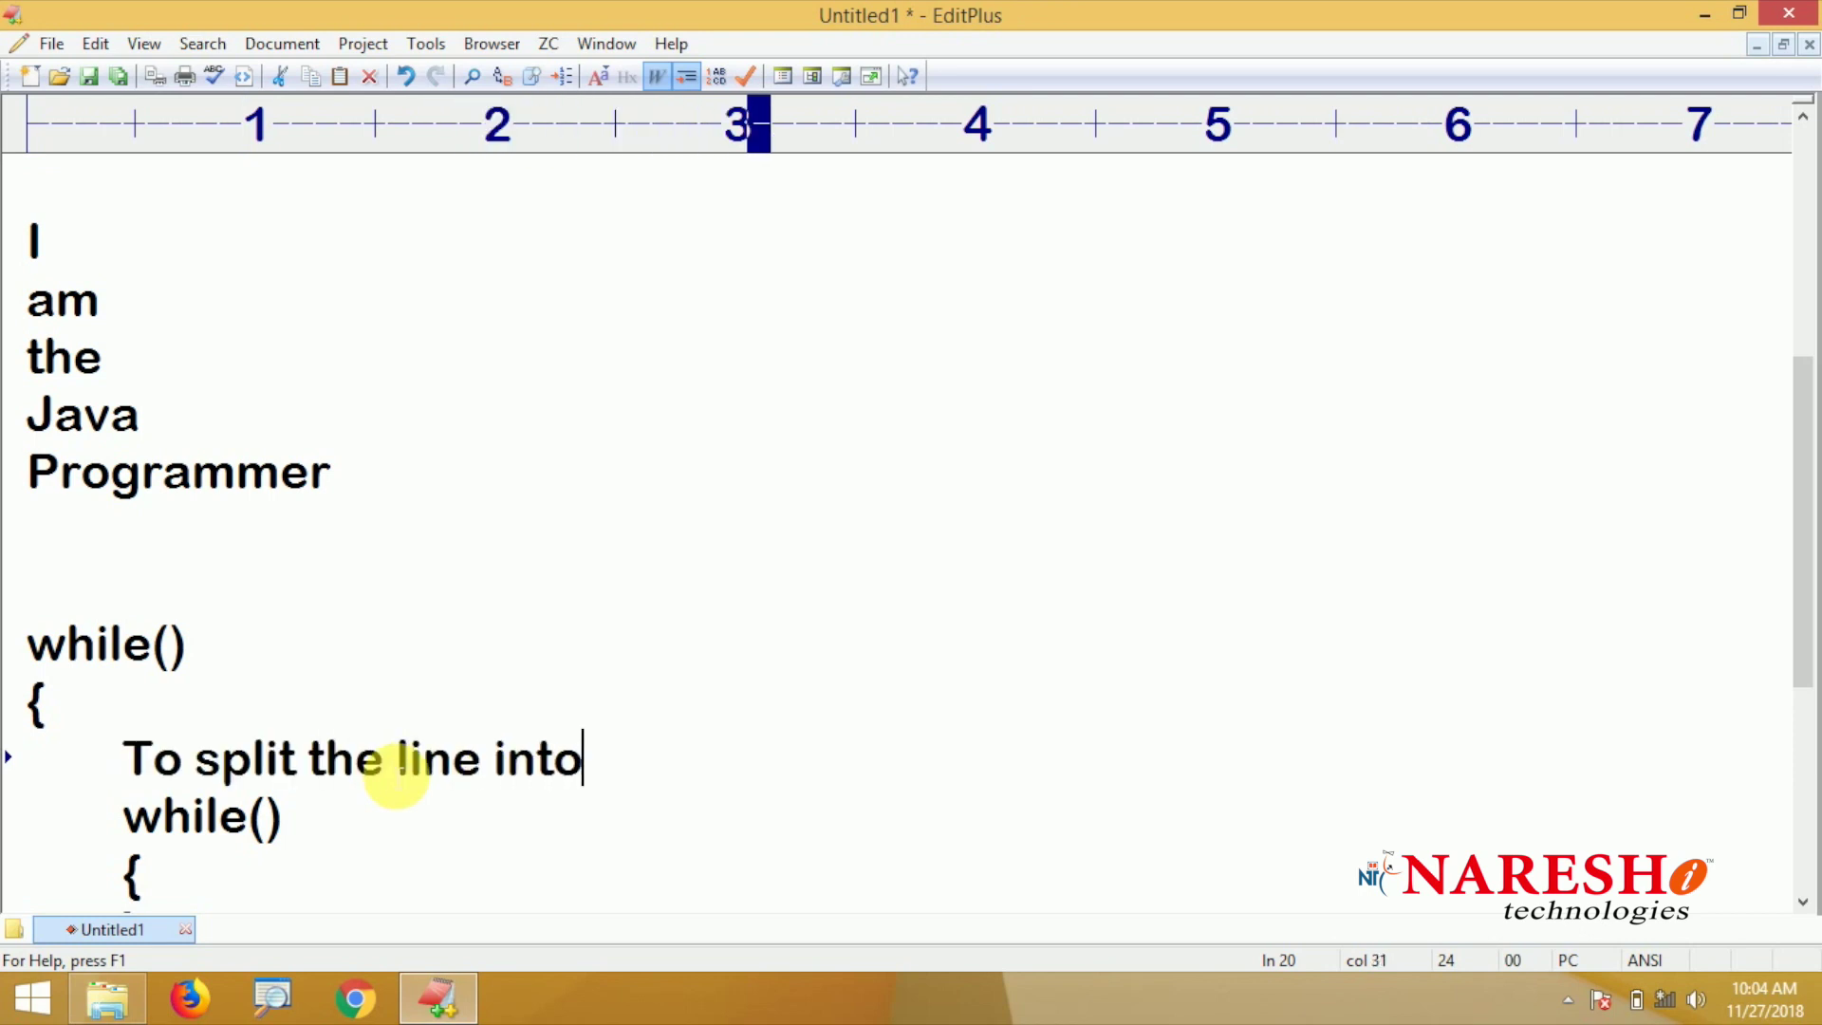
text(tokesn)
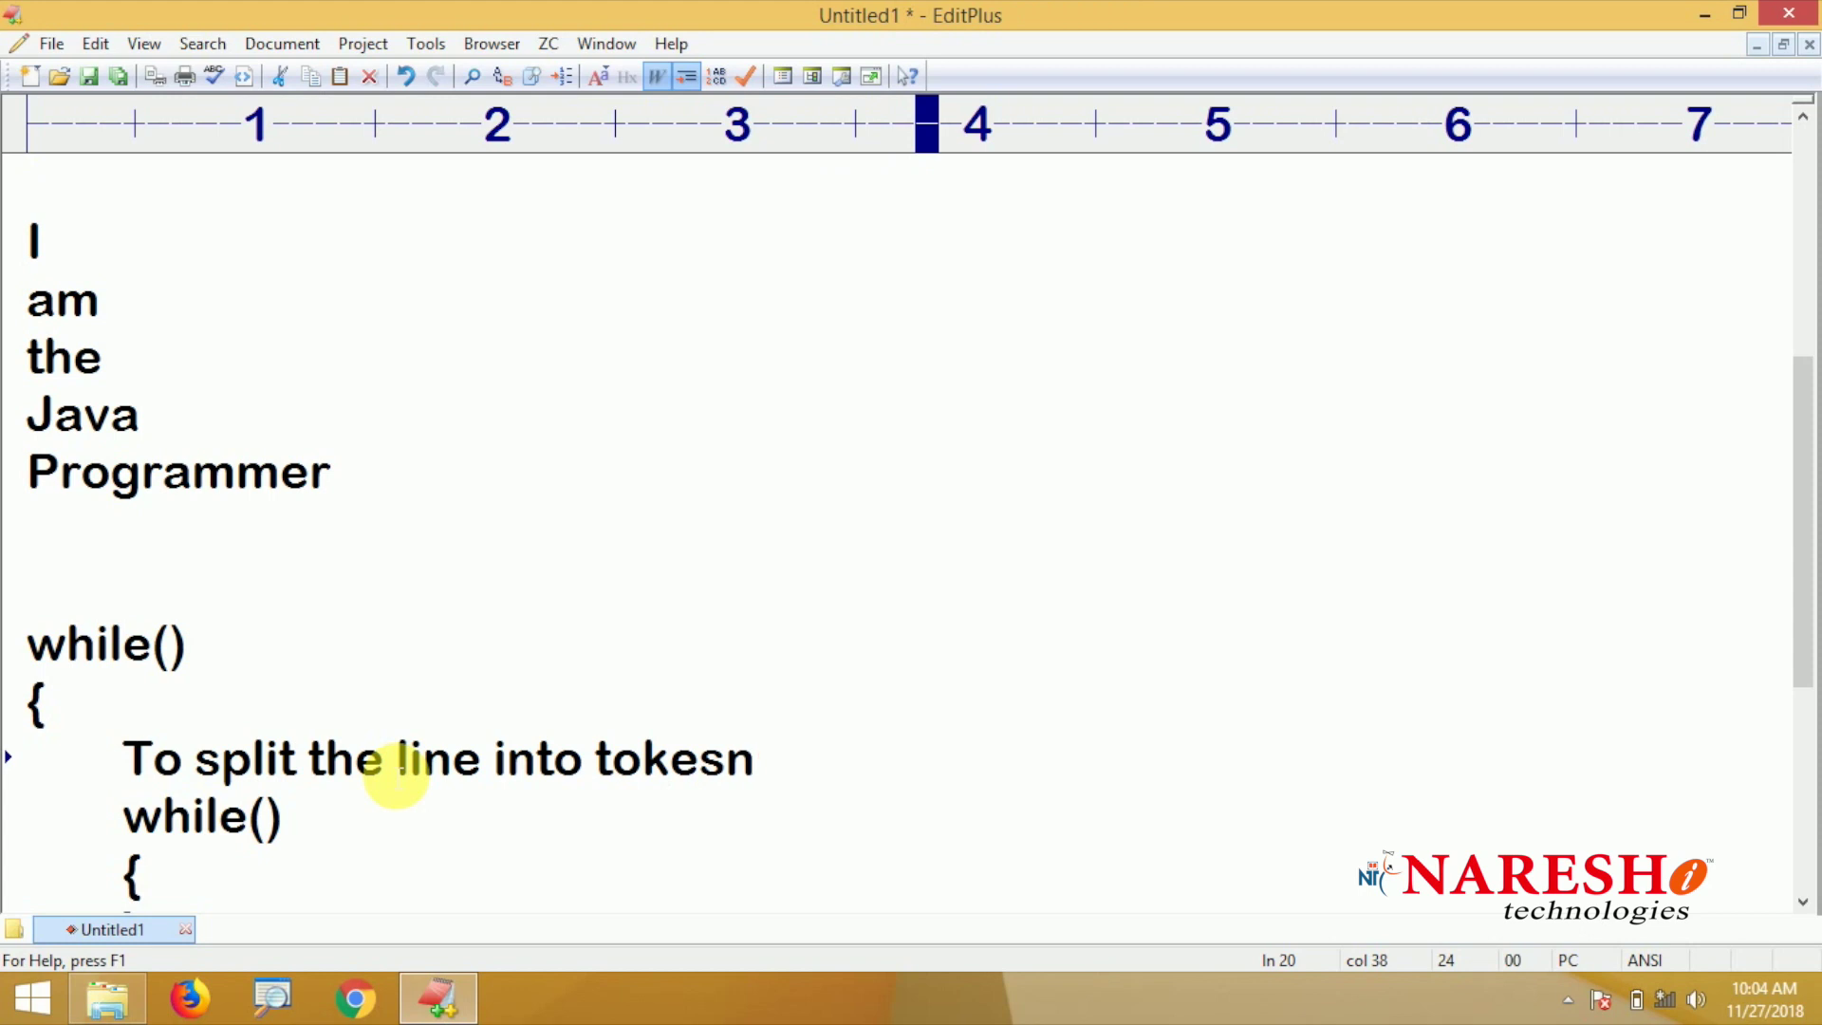
key(BackSpace)
key(BackSpace)
text(ns)
scroll(237, 727, down, 1)
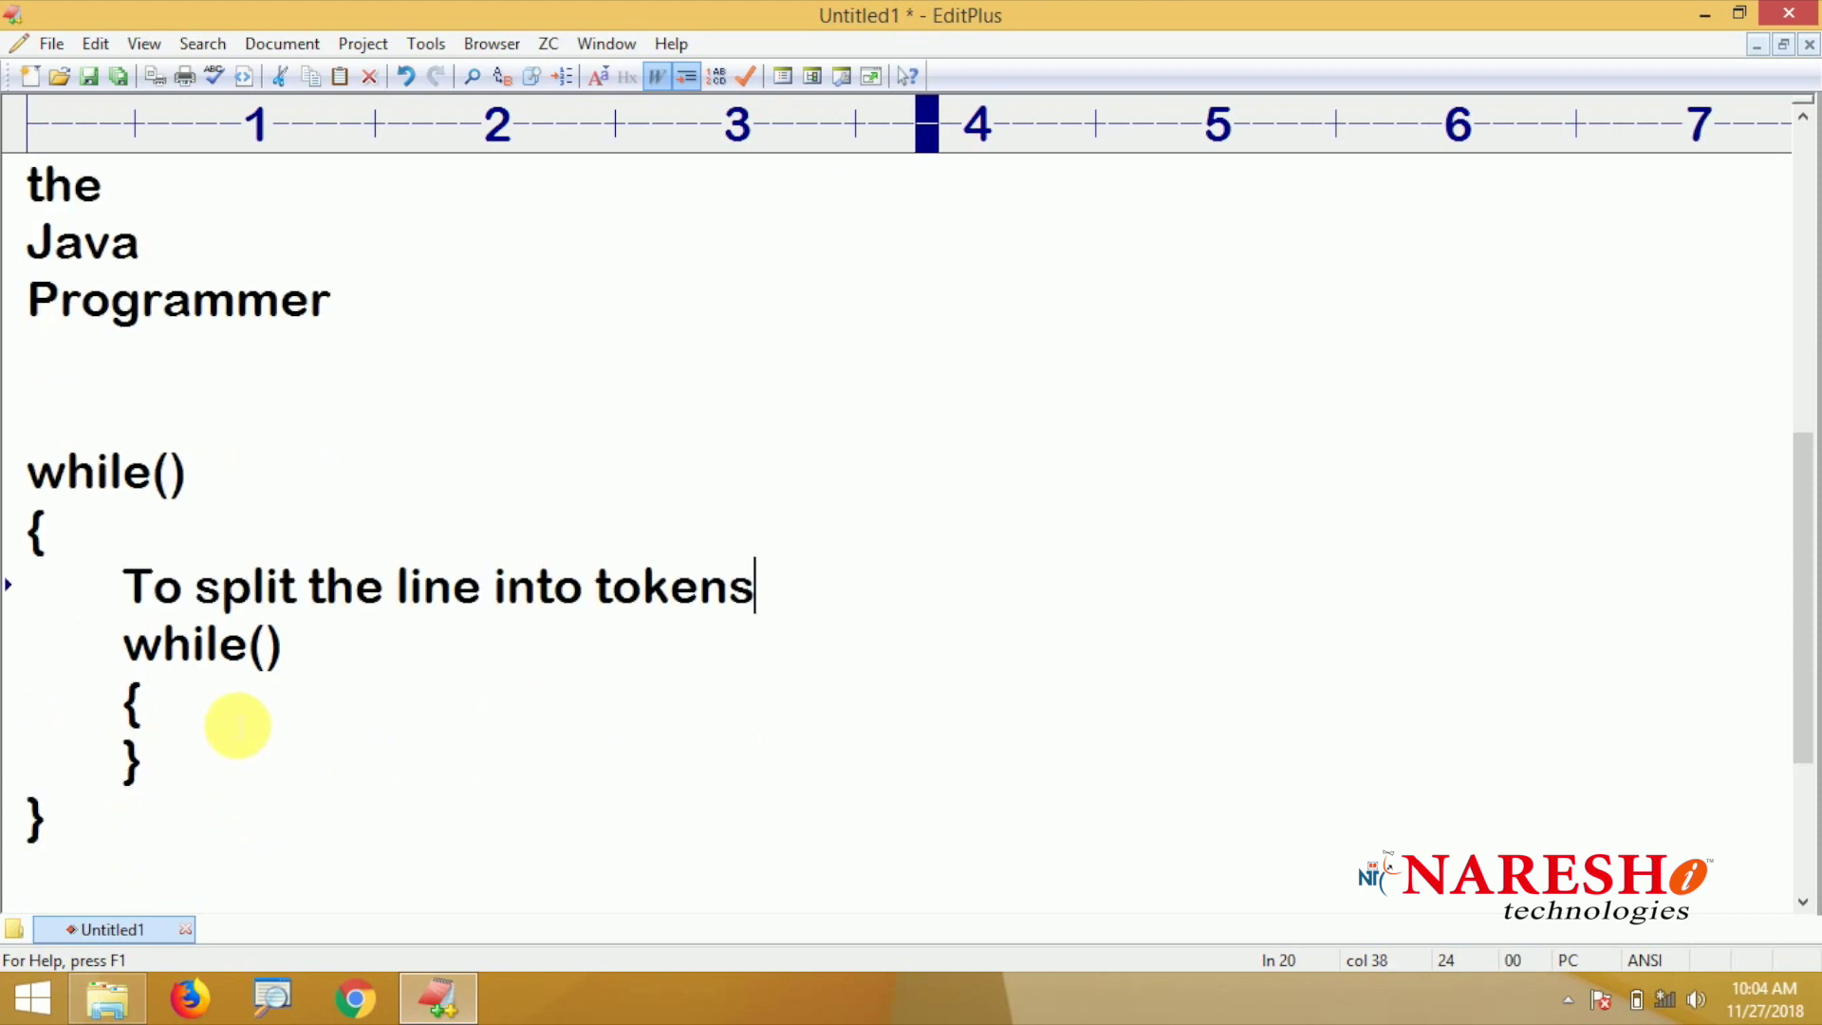
Comment the inner loop 'To reverse every token'
click(237, 723)
key(Return)
key(Tab)
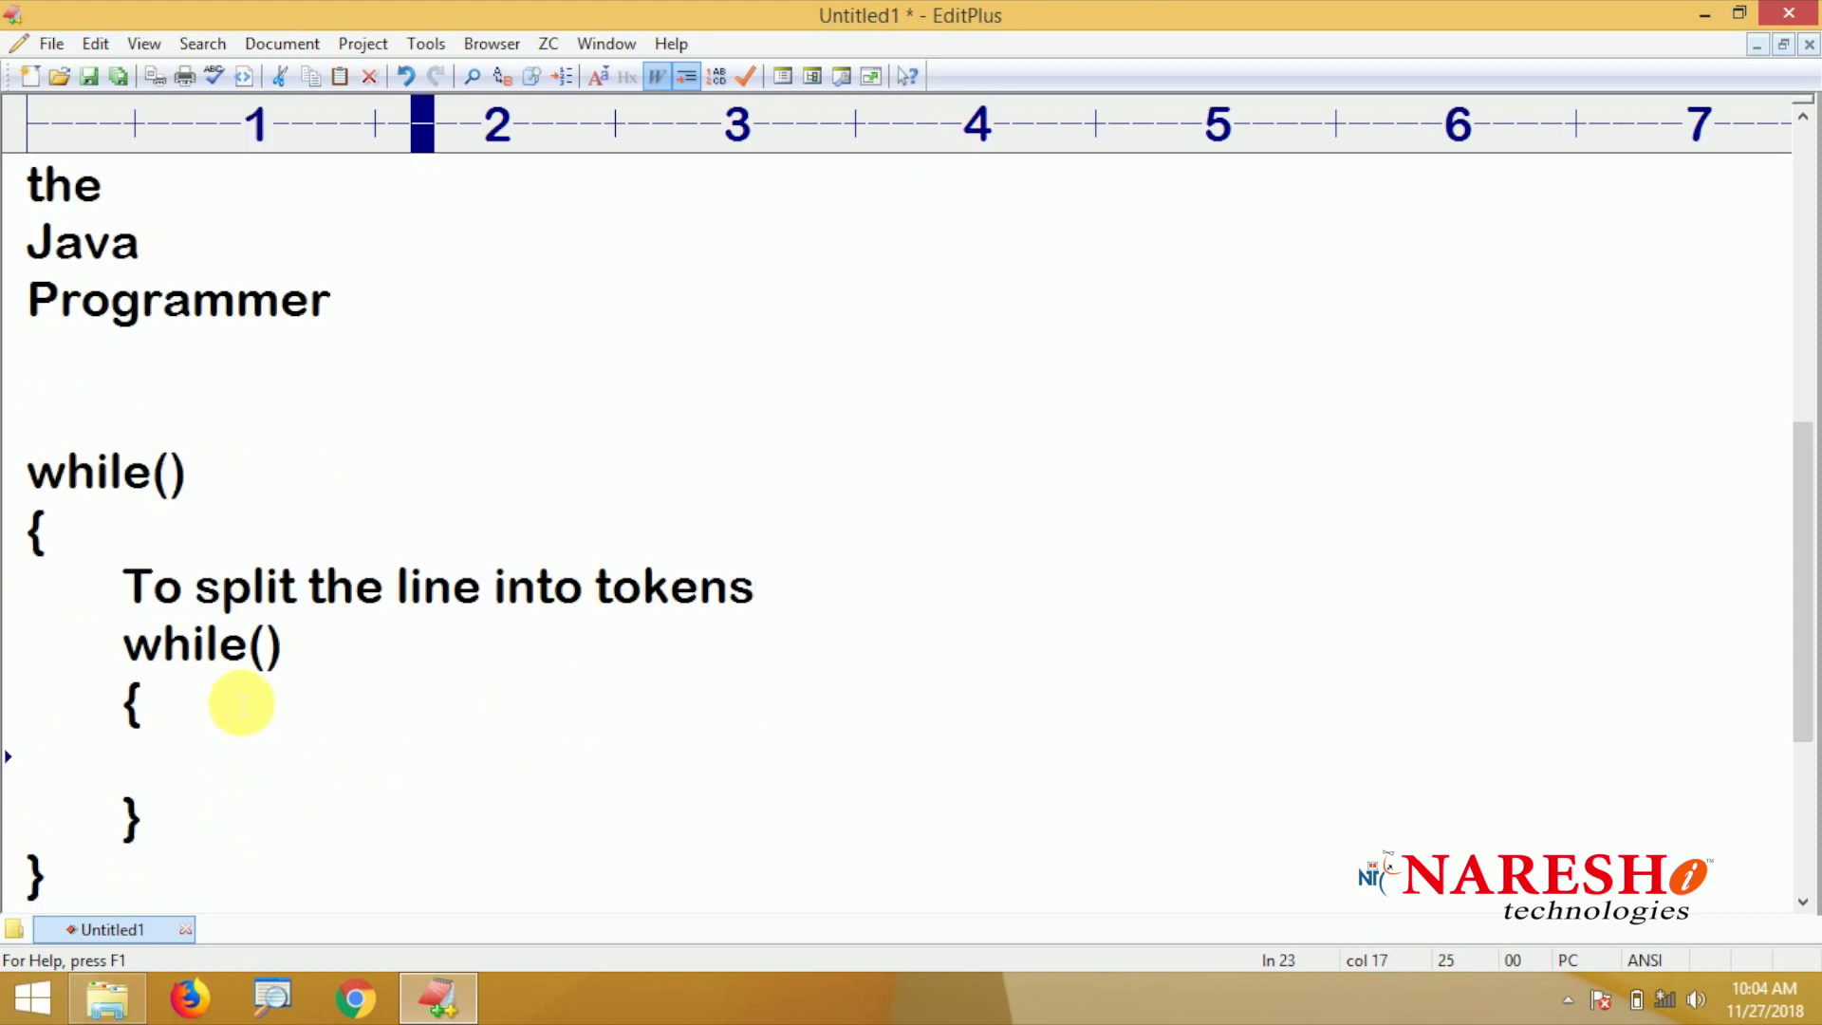
text(To )
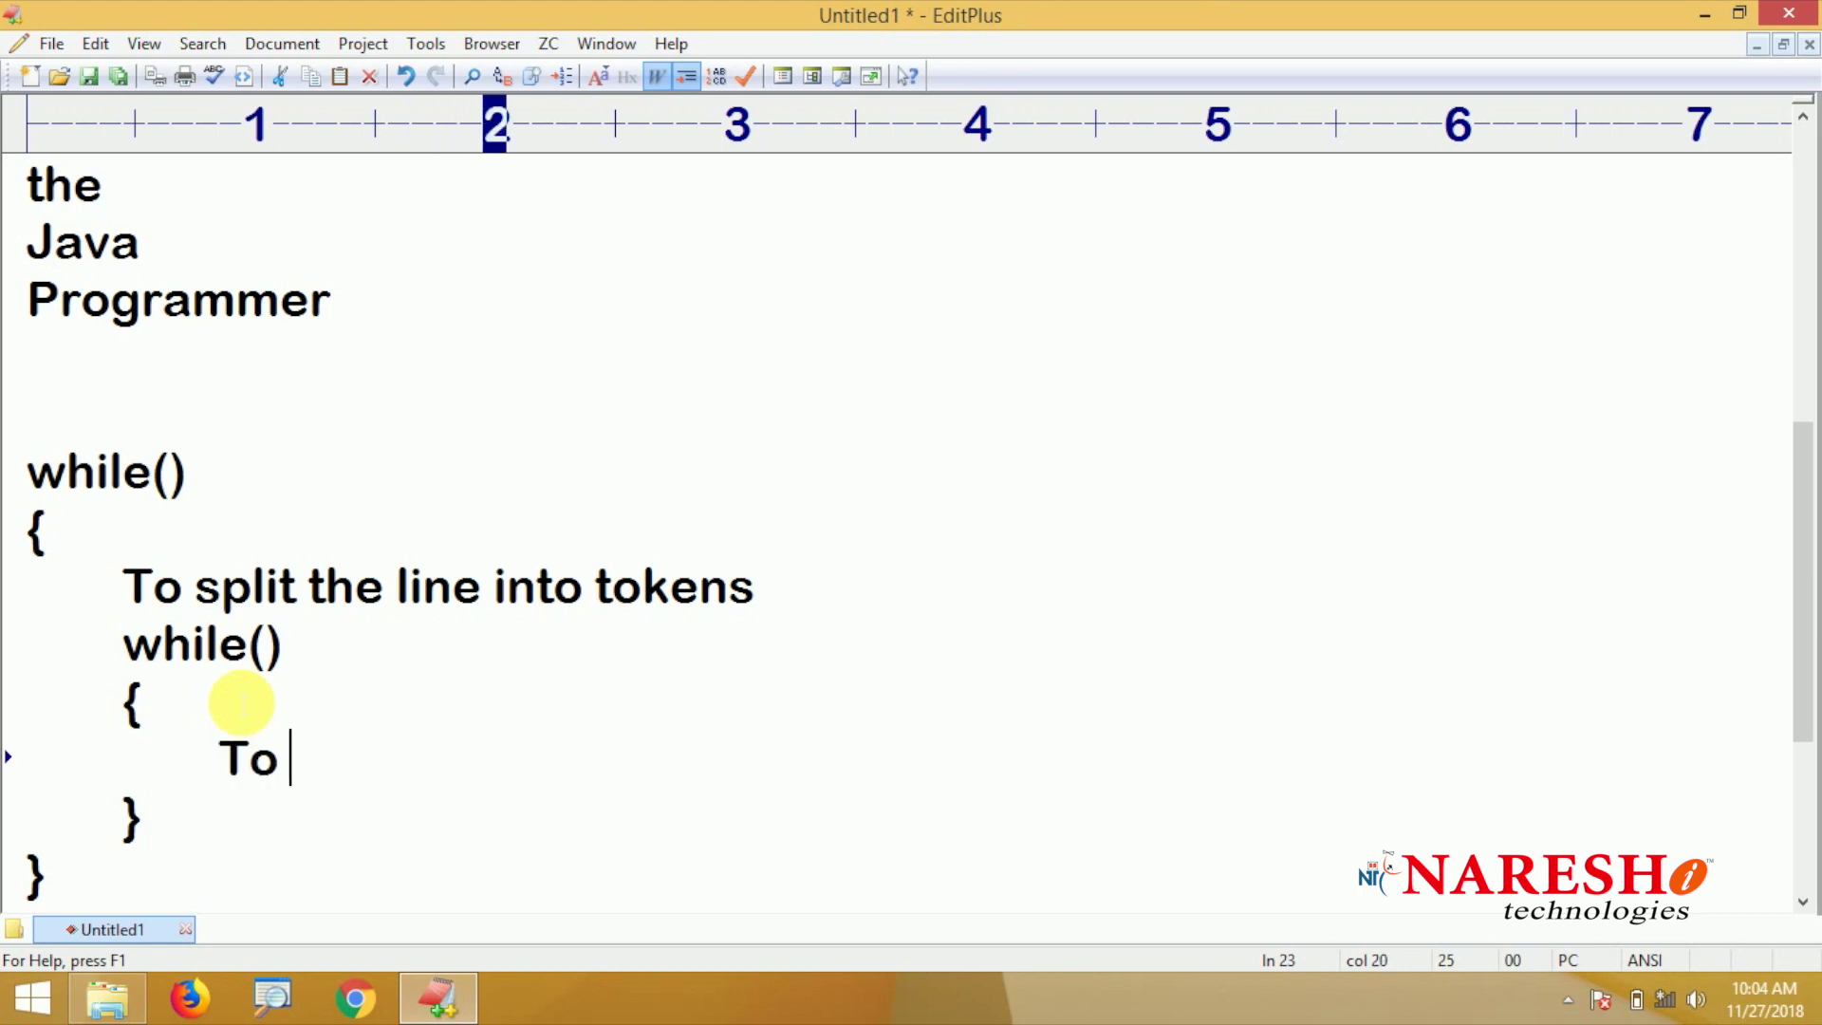
text(reverse ea)
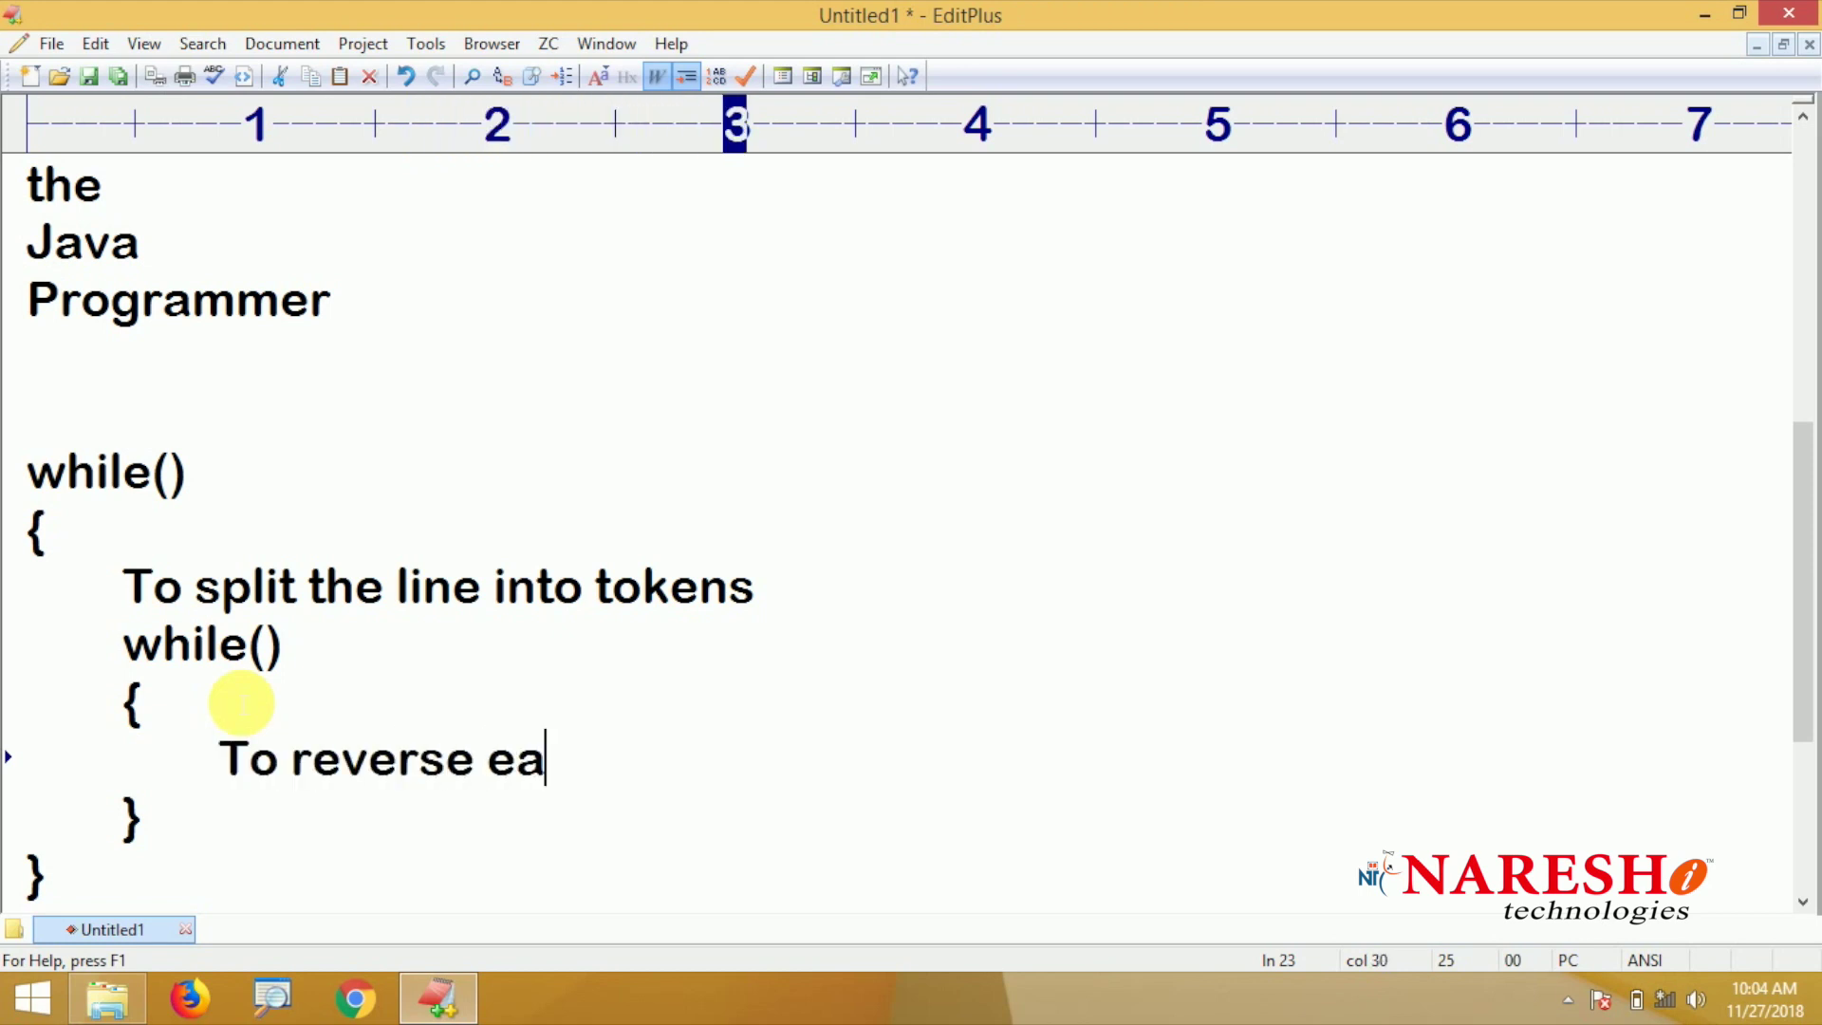
key(BackSpace)
text(veryt)
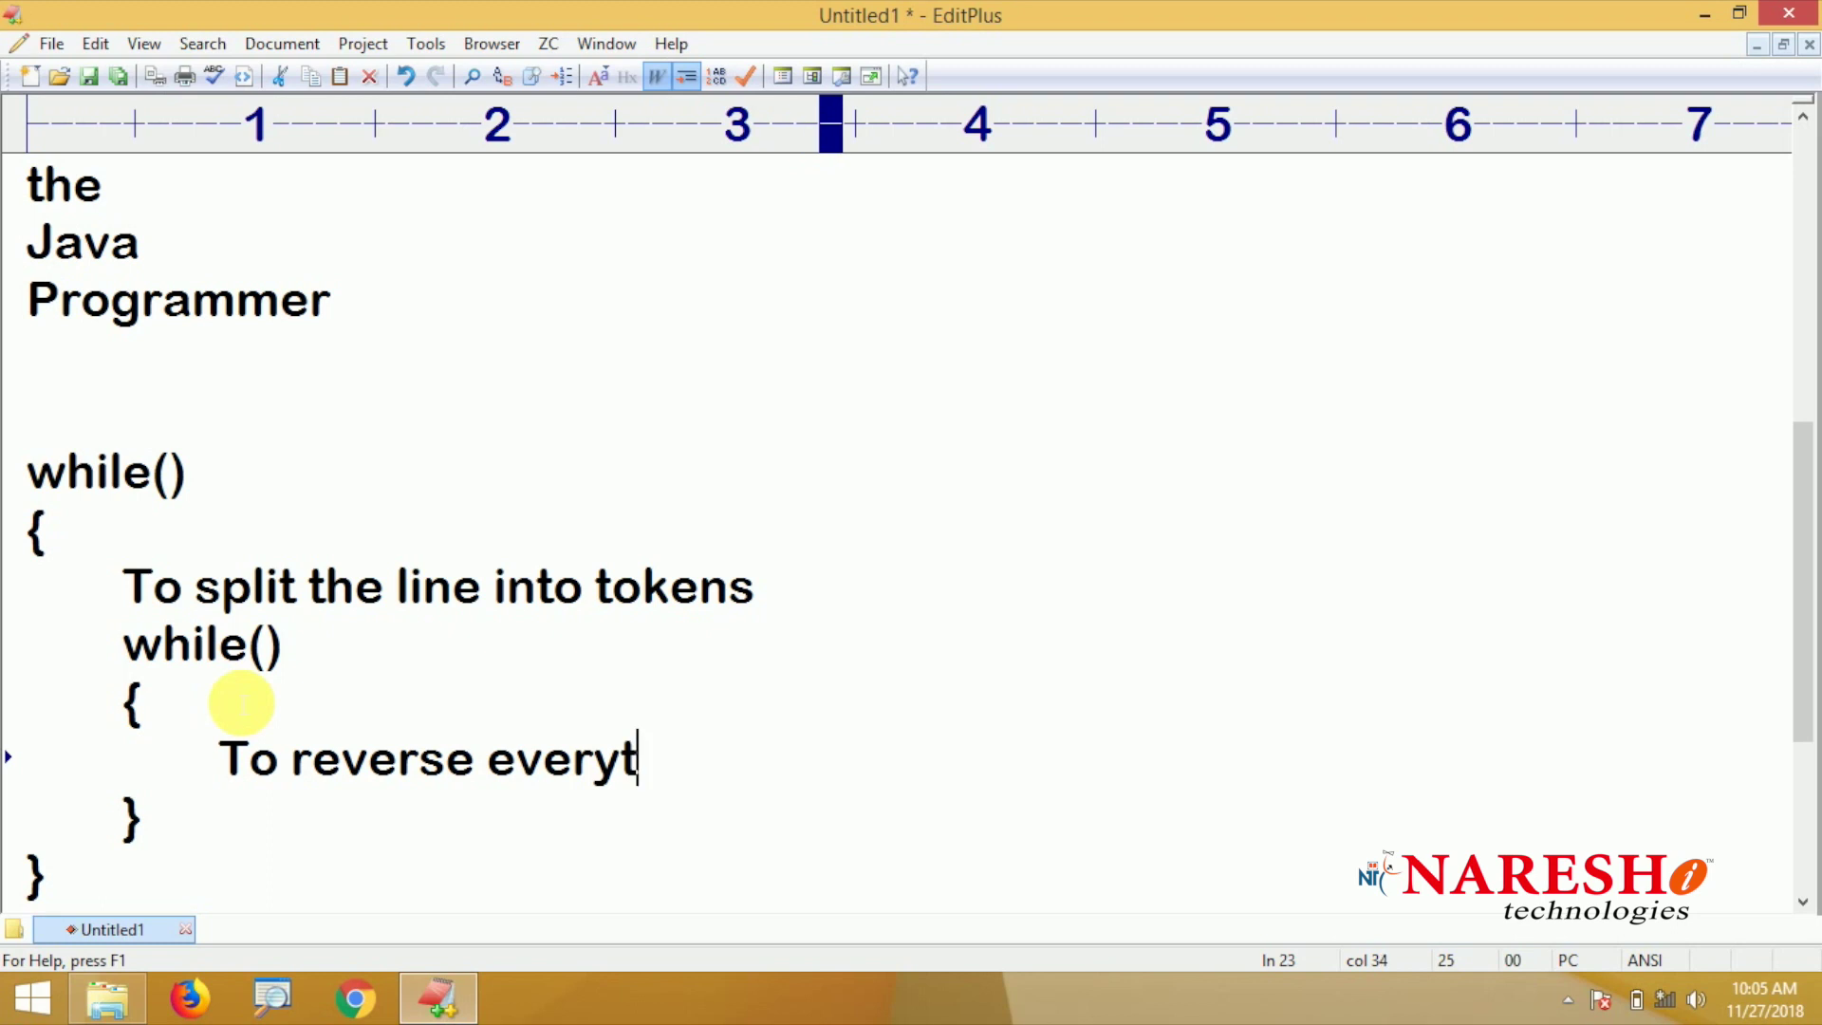
key(BackSpace)
text( token)
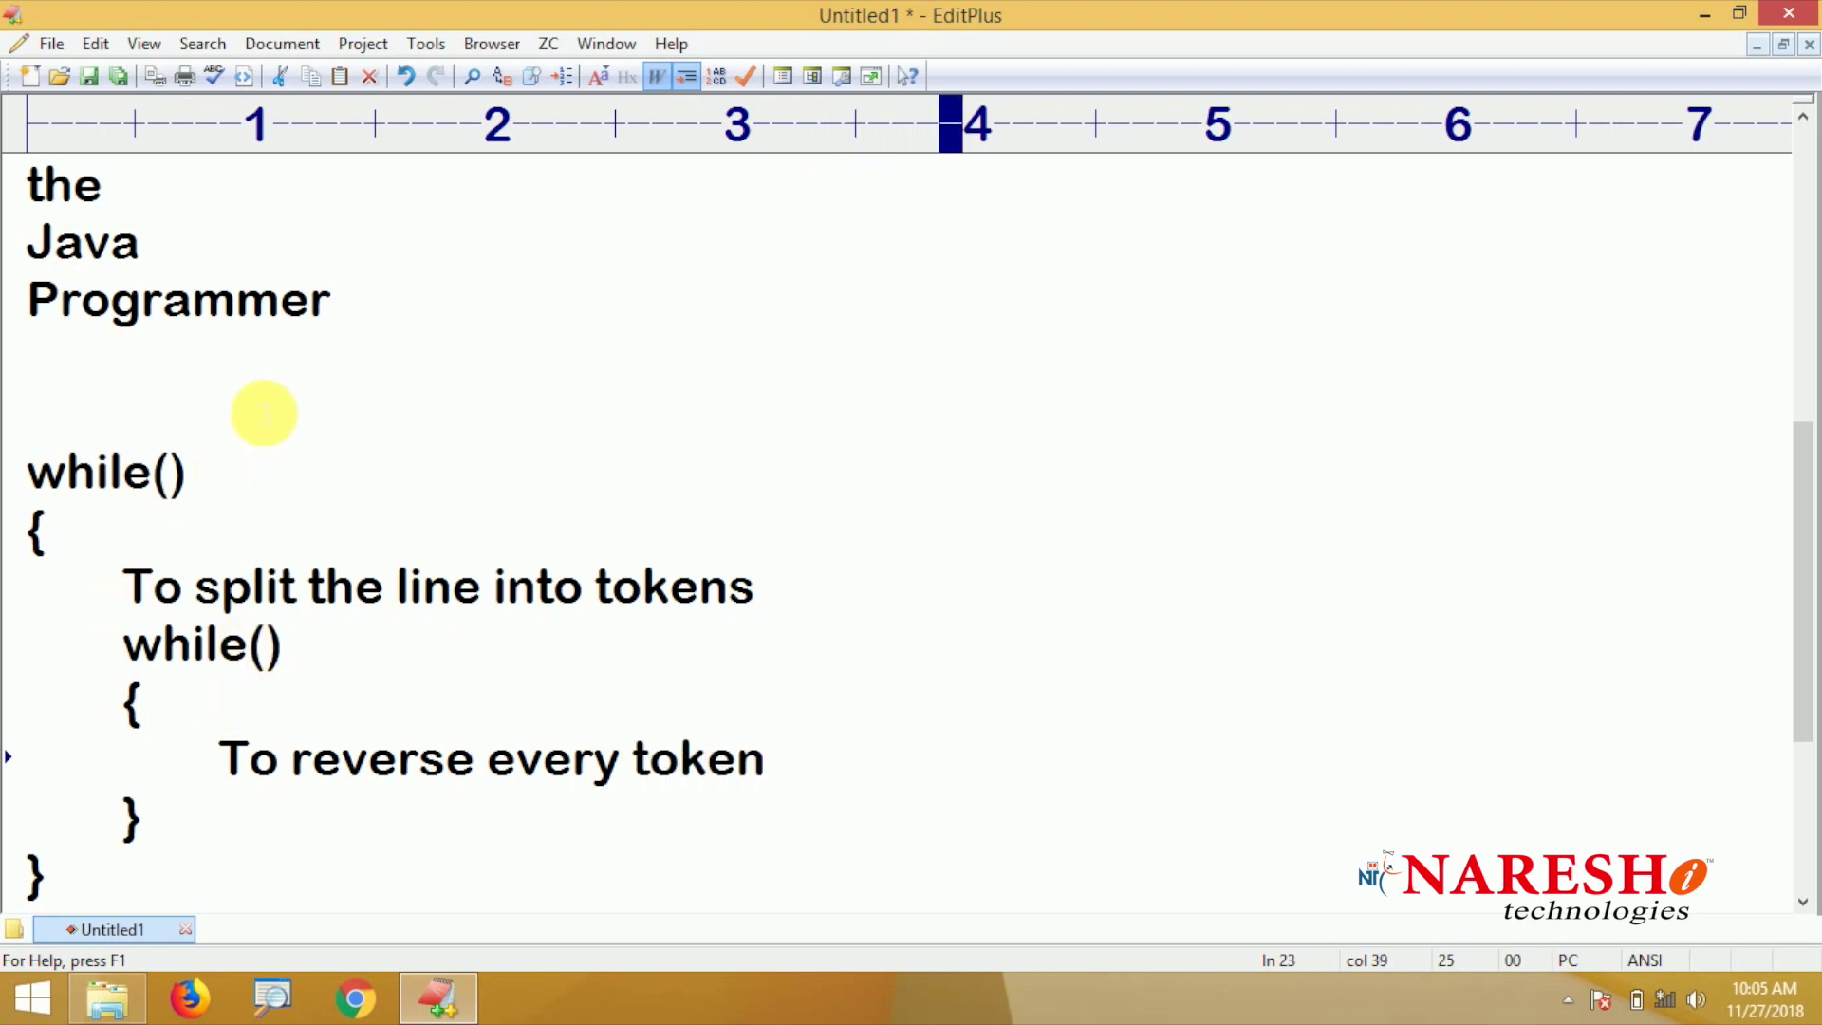
scroll(264, 419, up, 1)
scroll(268, 427, down, 1)
scroll(252, 414, up, 2)
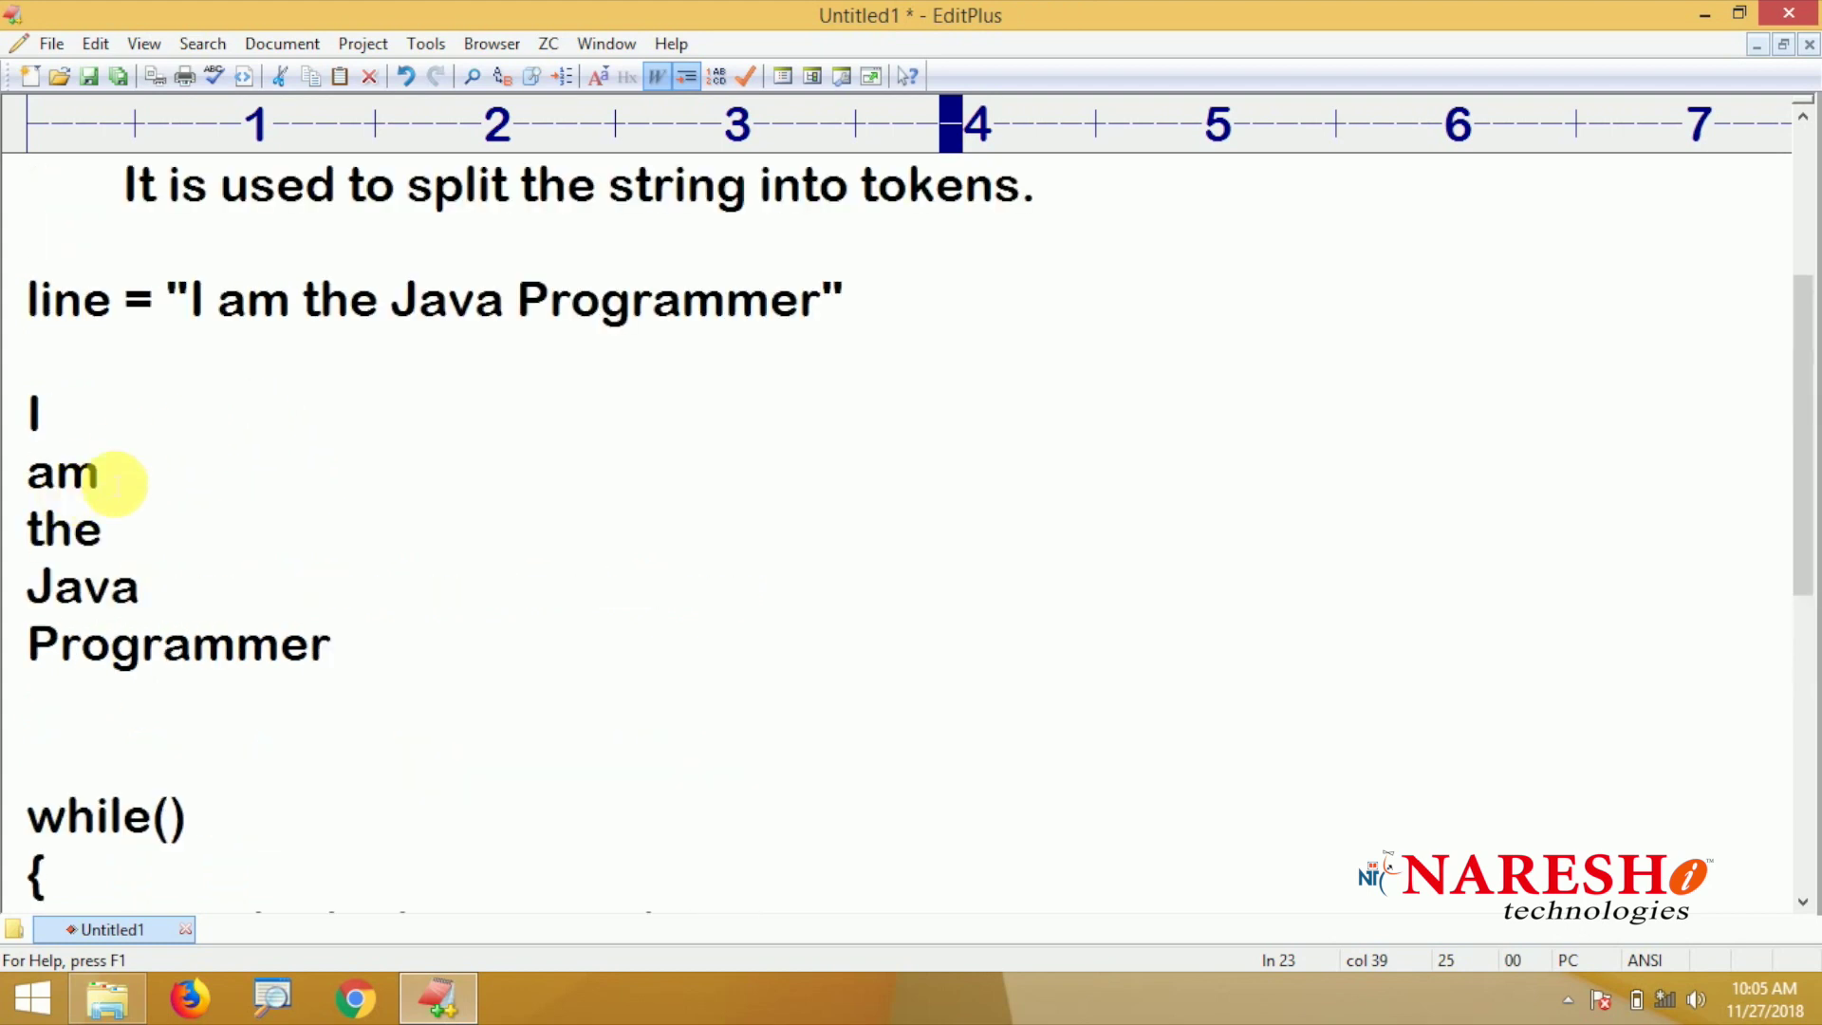
Reverse am, the, Java and Programmer to ma, eht, avaJ, remmargorP, deleting the leftover word
click(103, 476)
drag(102, 475, 57, 488)
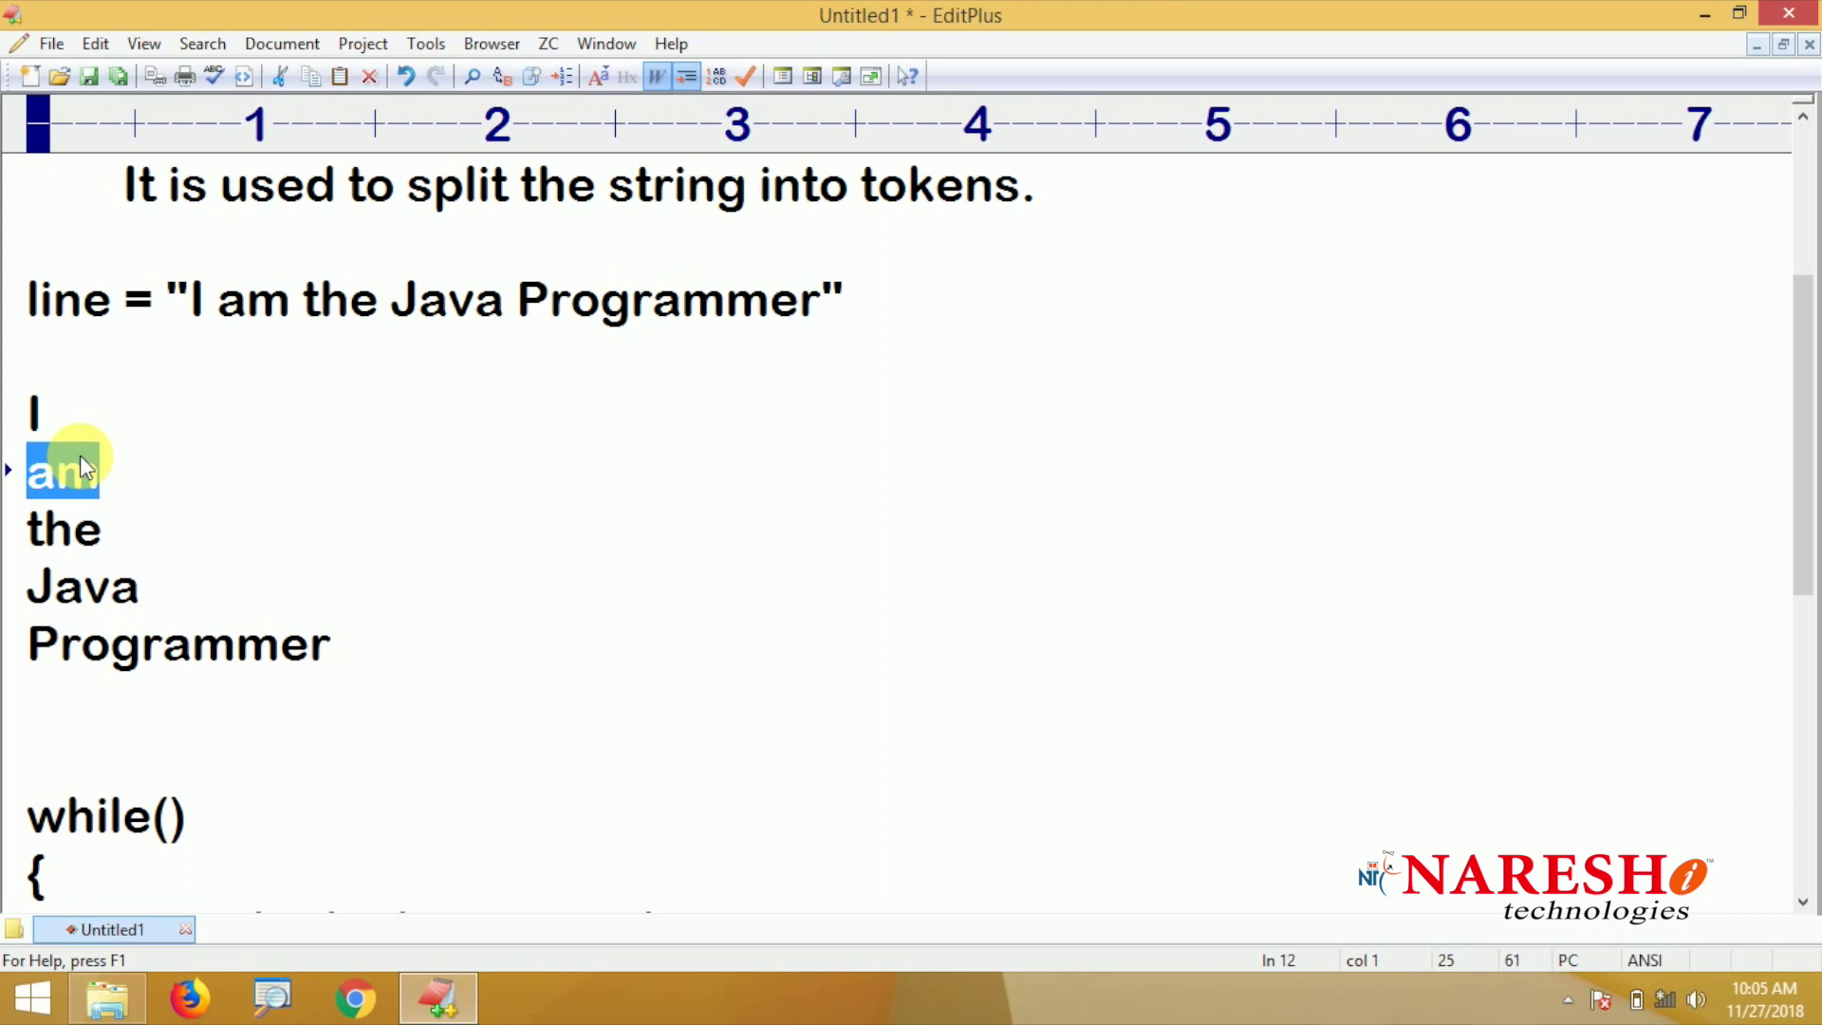
text(ma)
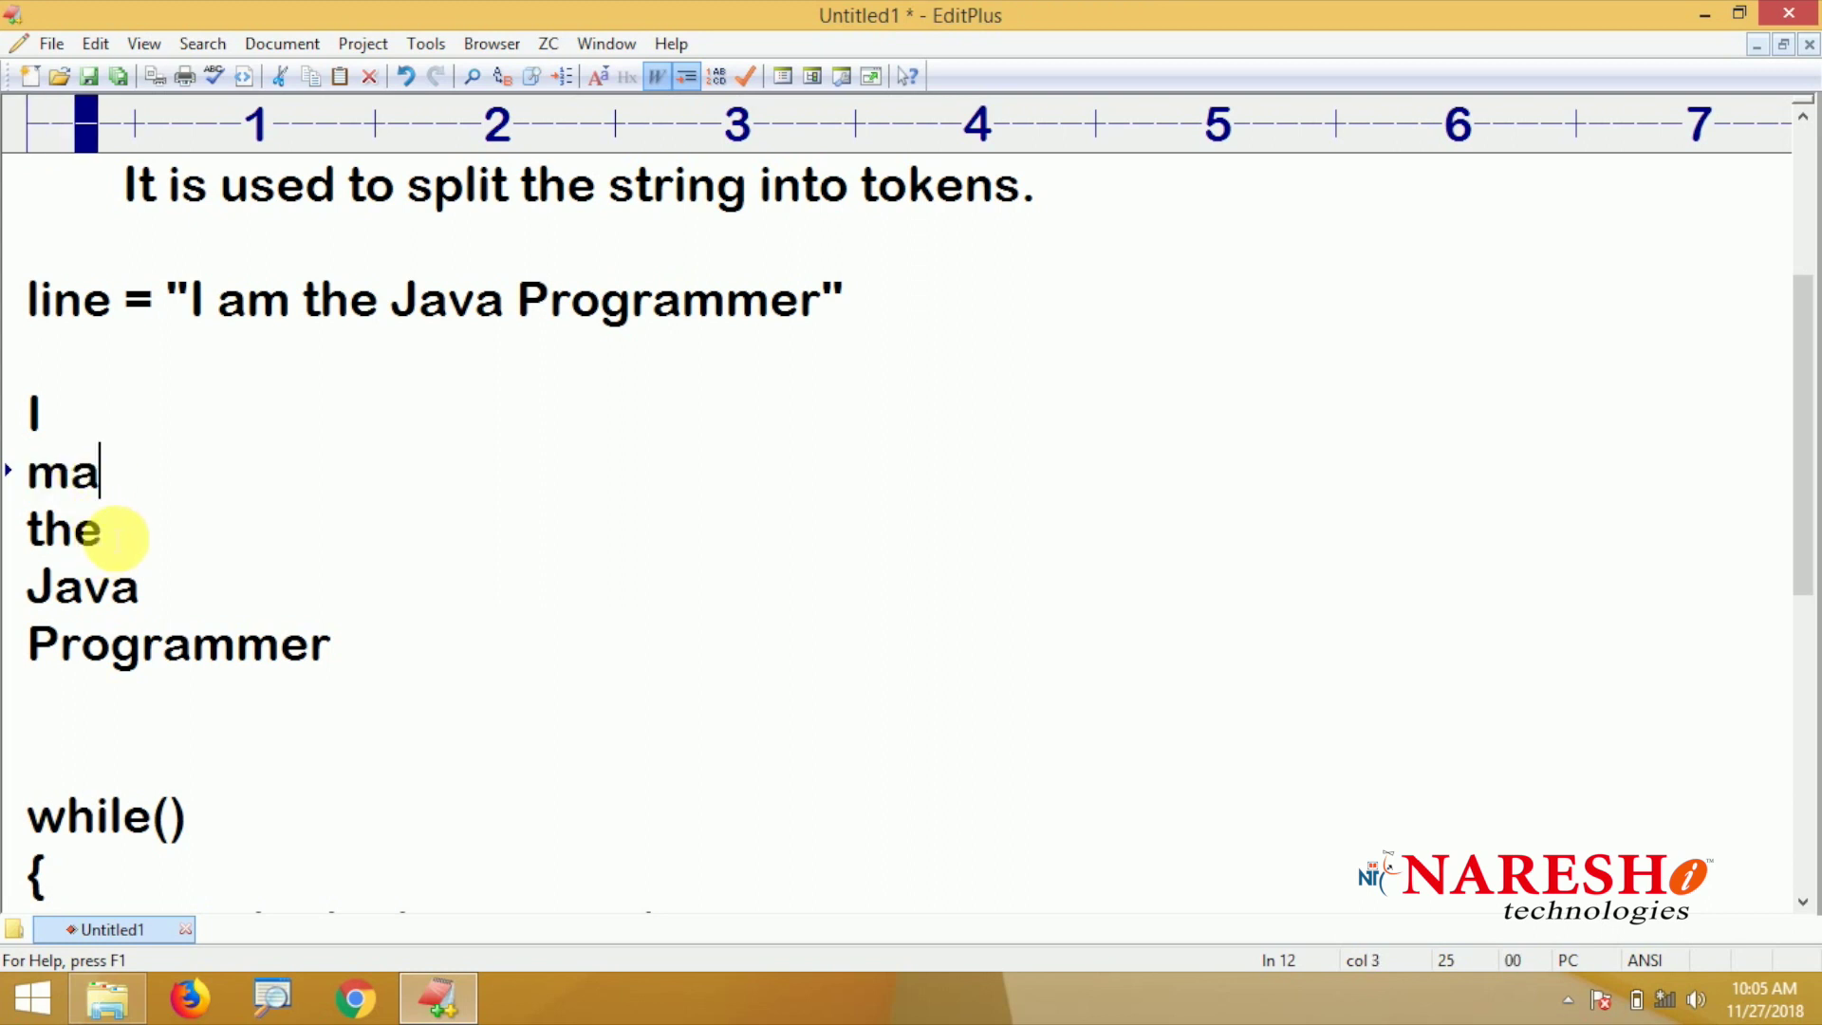
mouse_move(114, 530)
mouse_down()
mouse_move(38, 561)
mouse_move(25, 543)
mouse_up()
text(e)
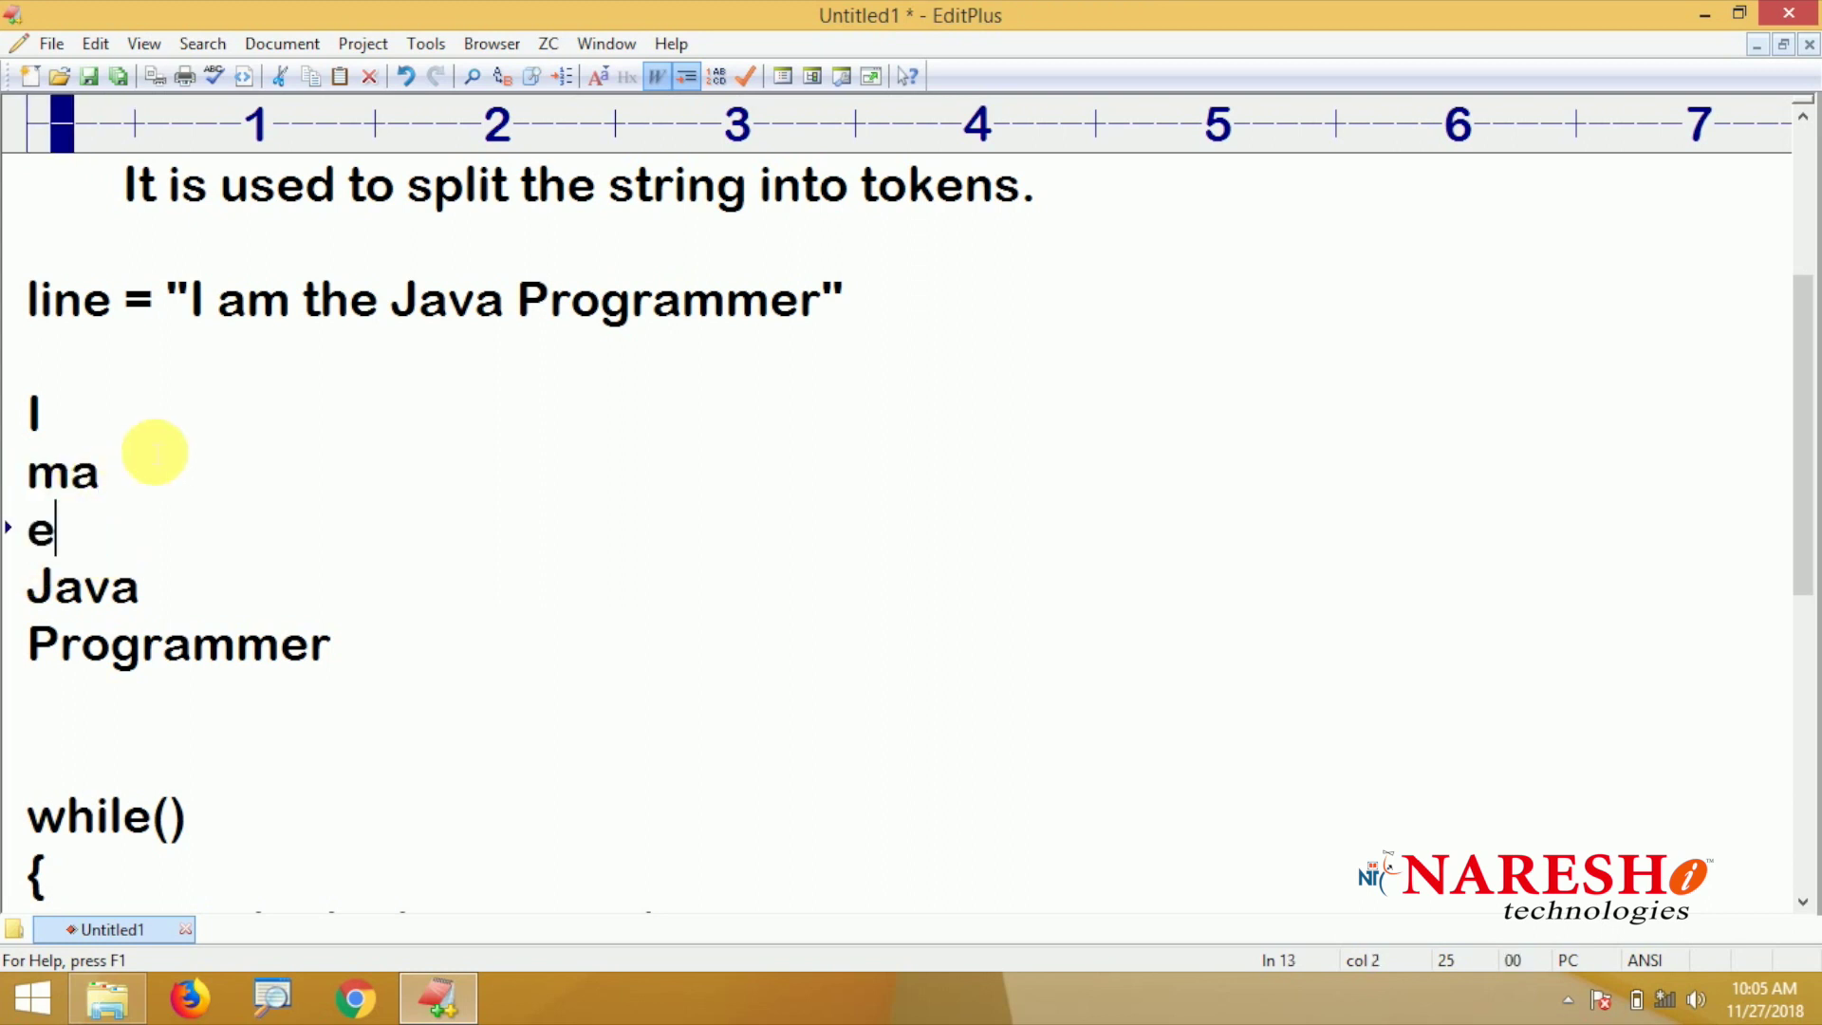
text(ht)
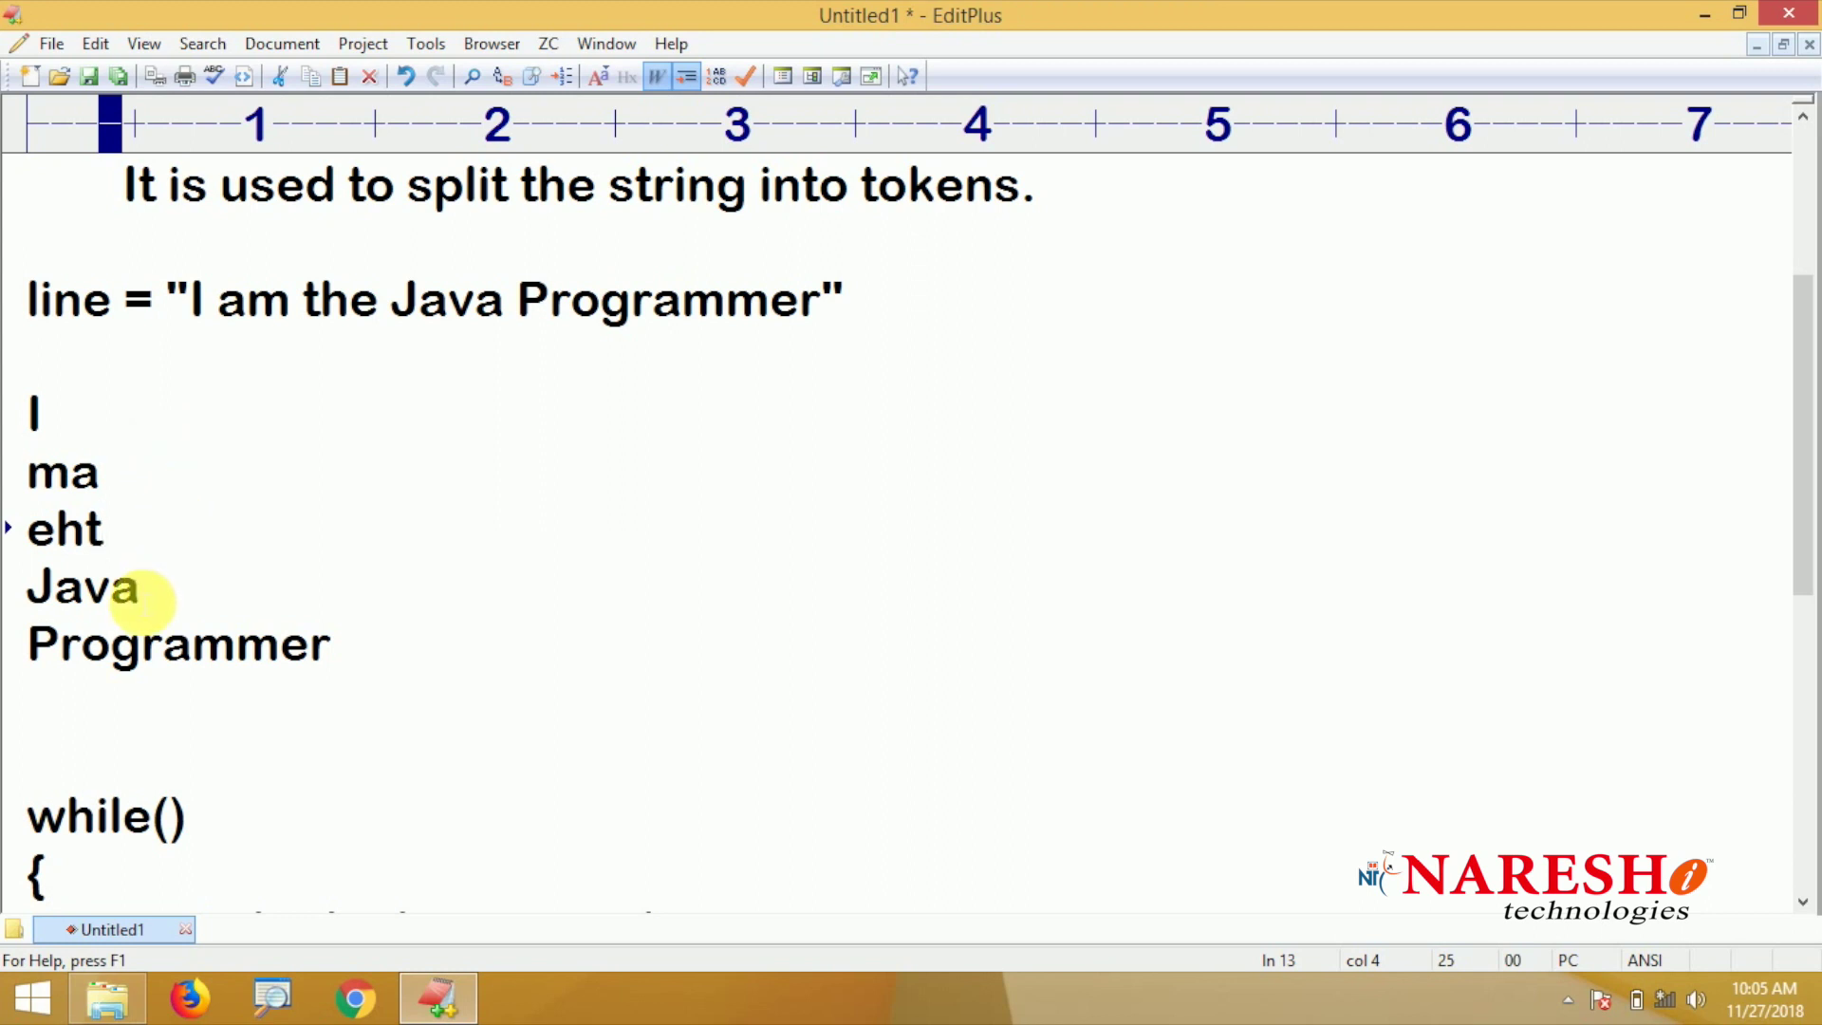
drag(138, 588, 26, 589)
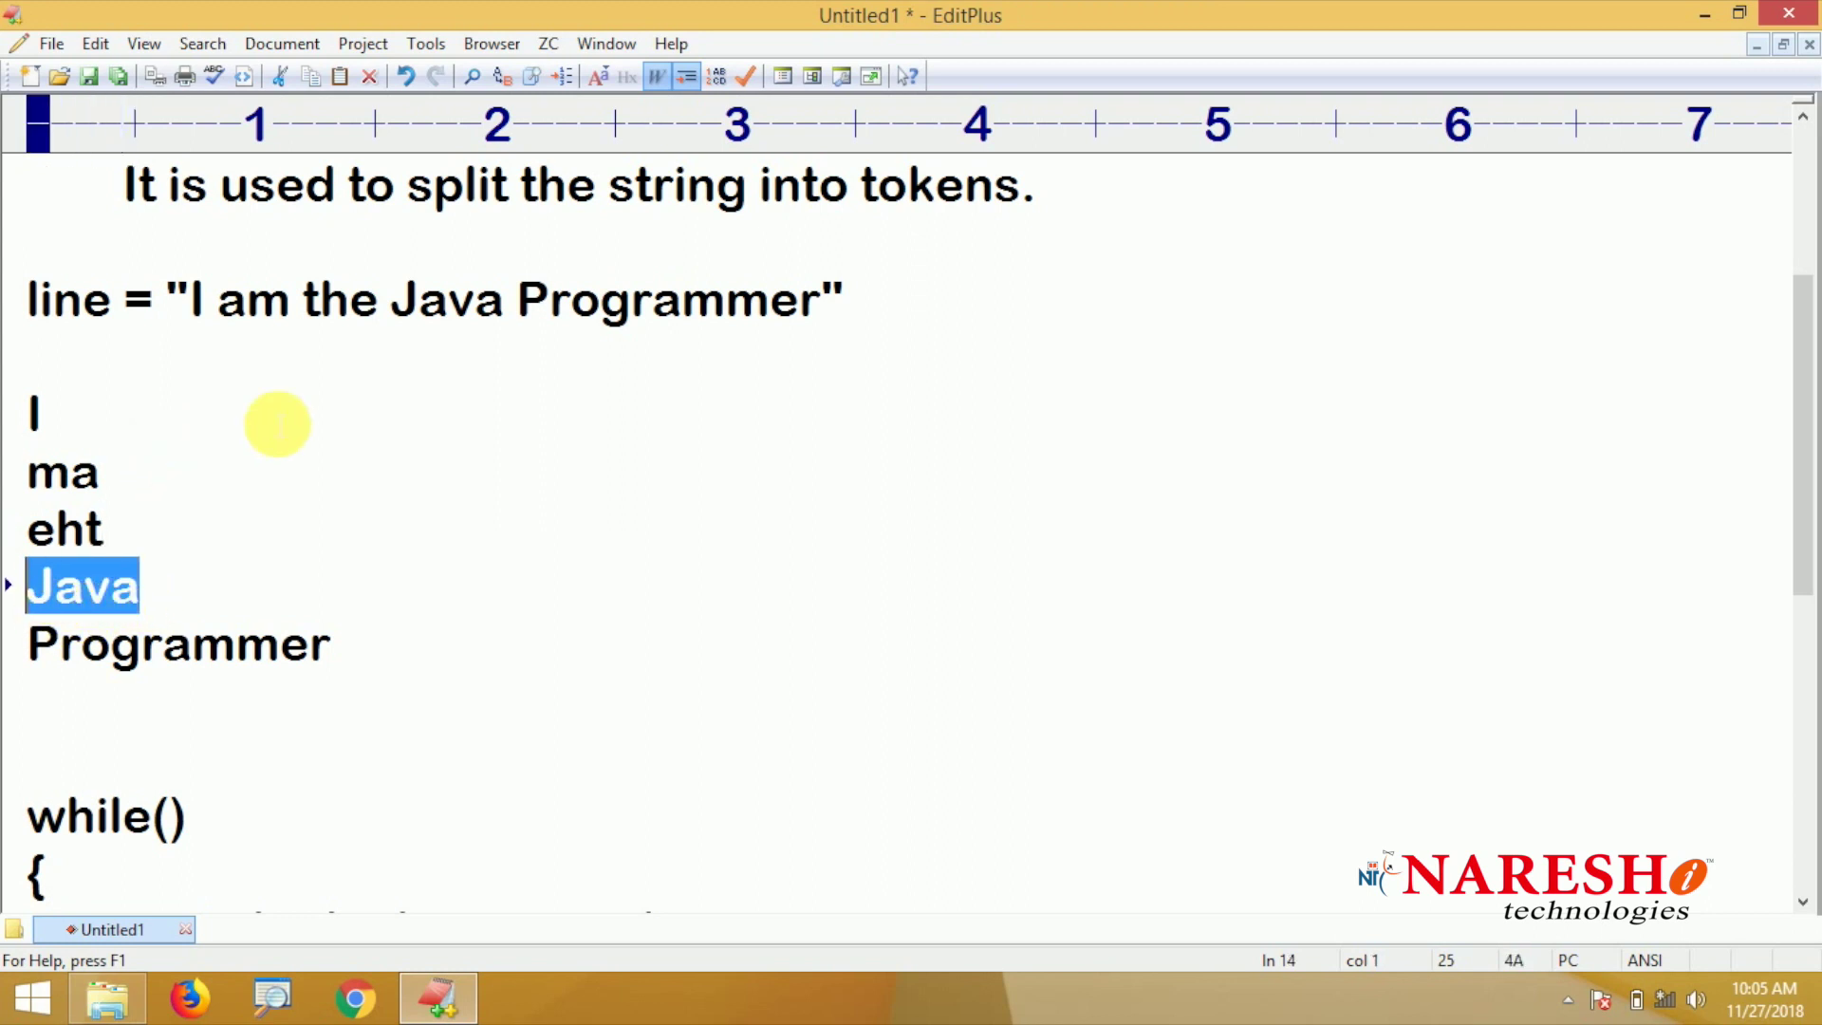
text(avaJ)
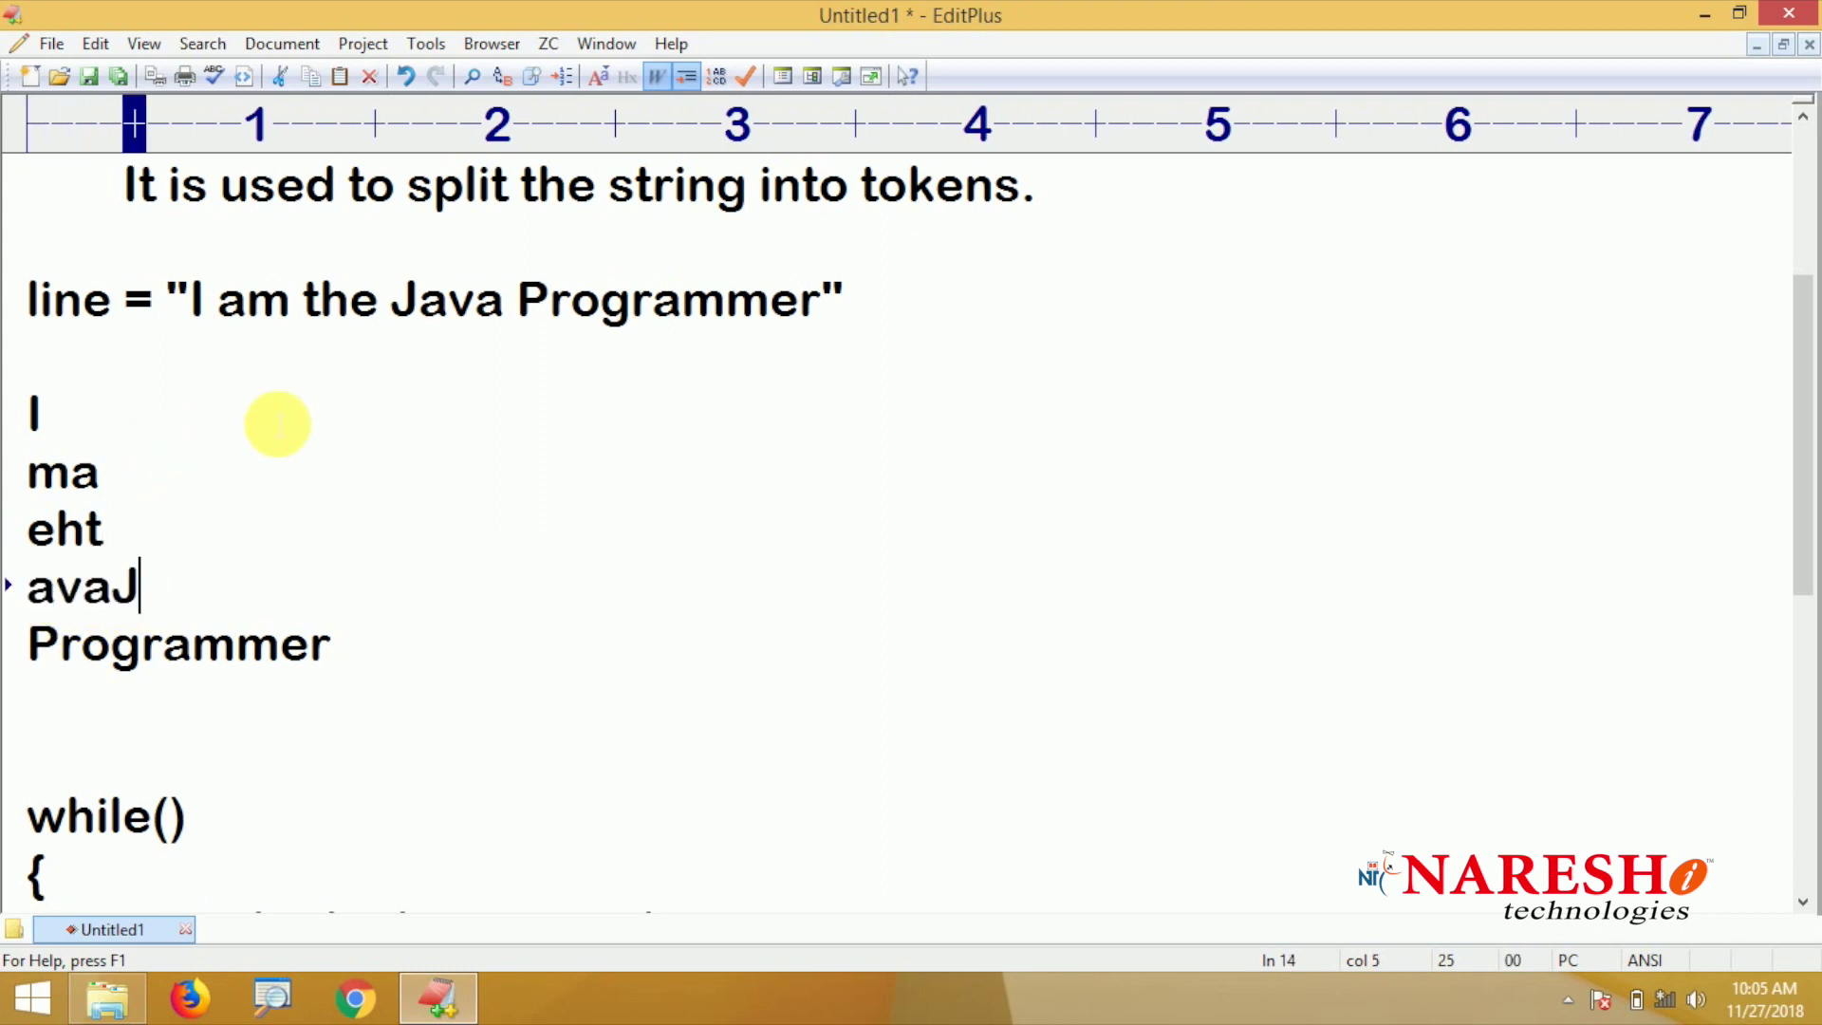
key(Return)
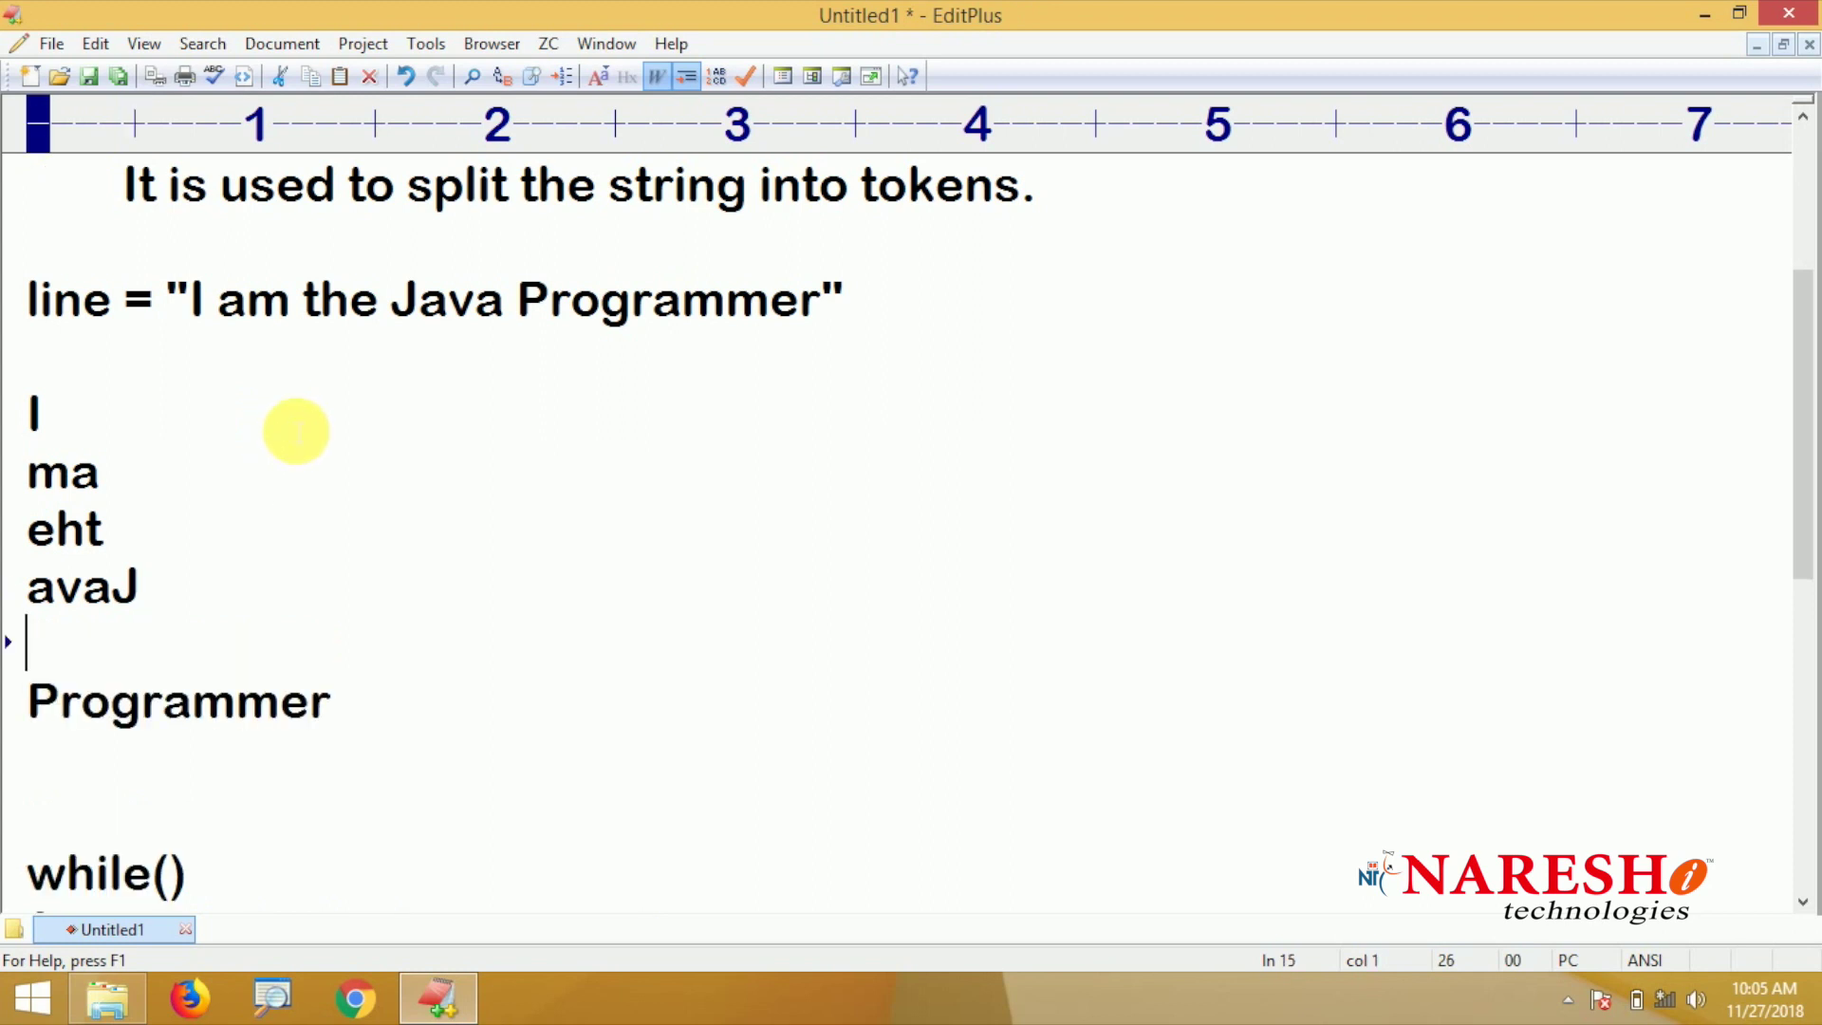
text(re)
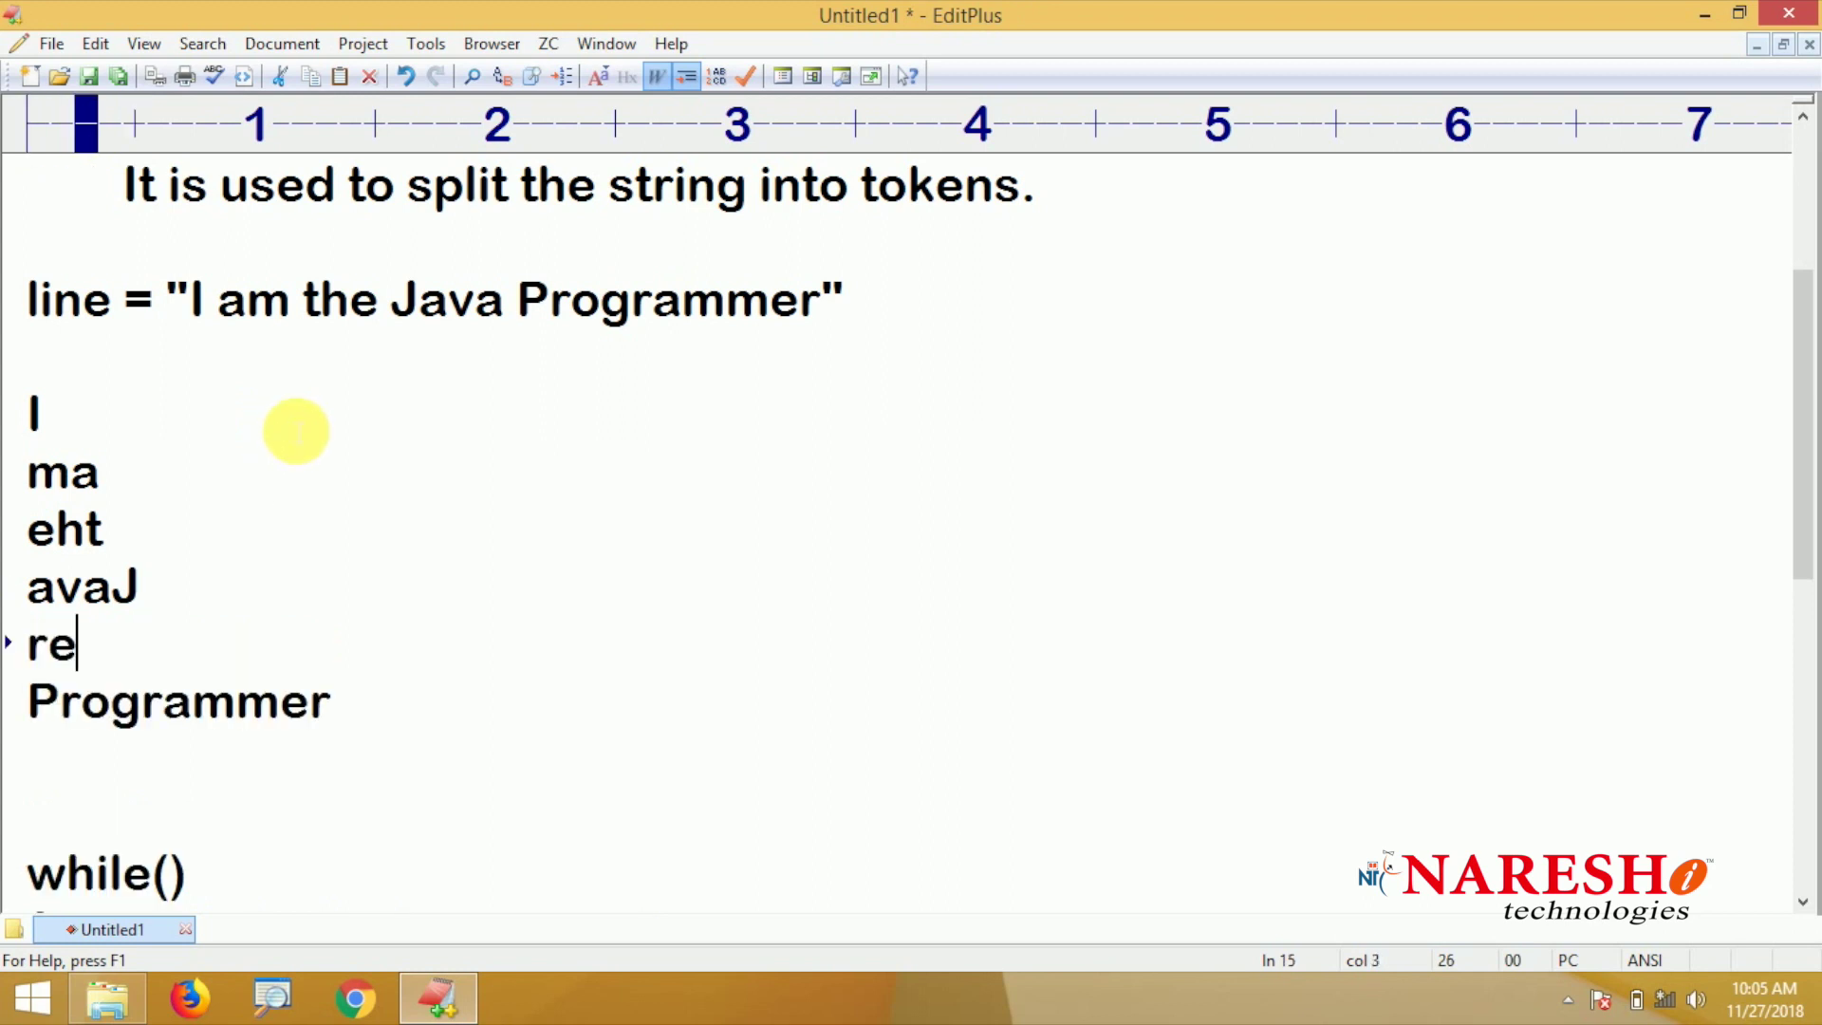
text(mmargo)
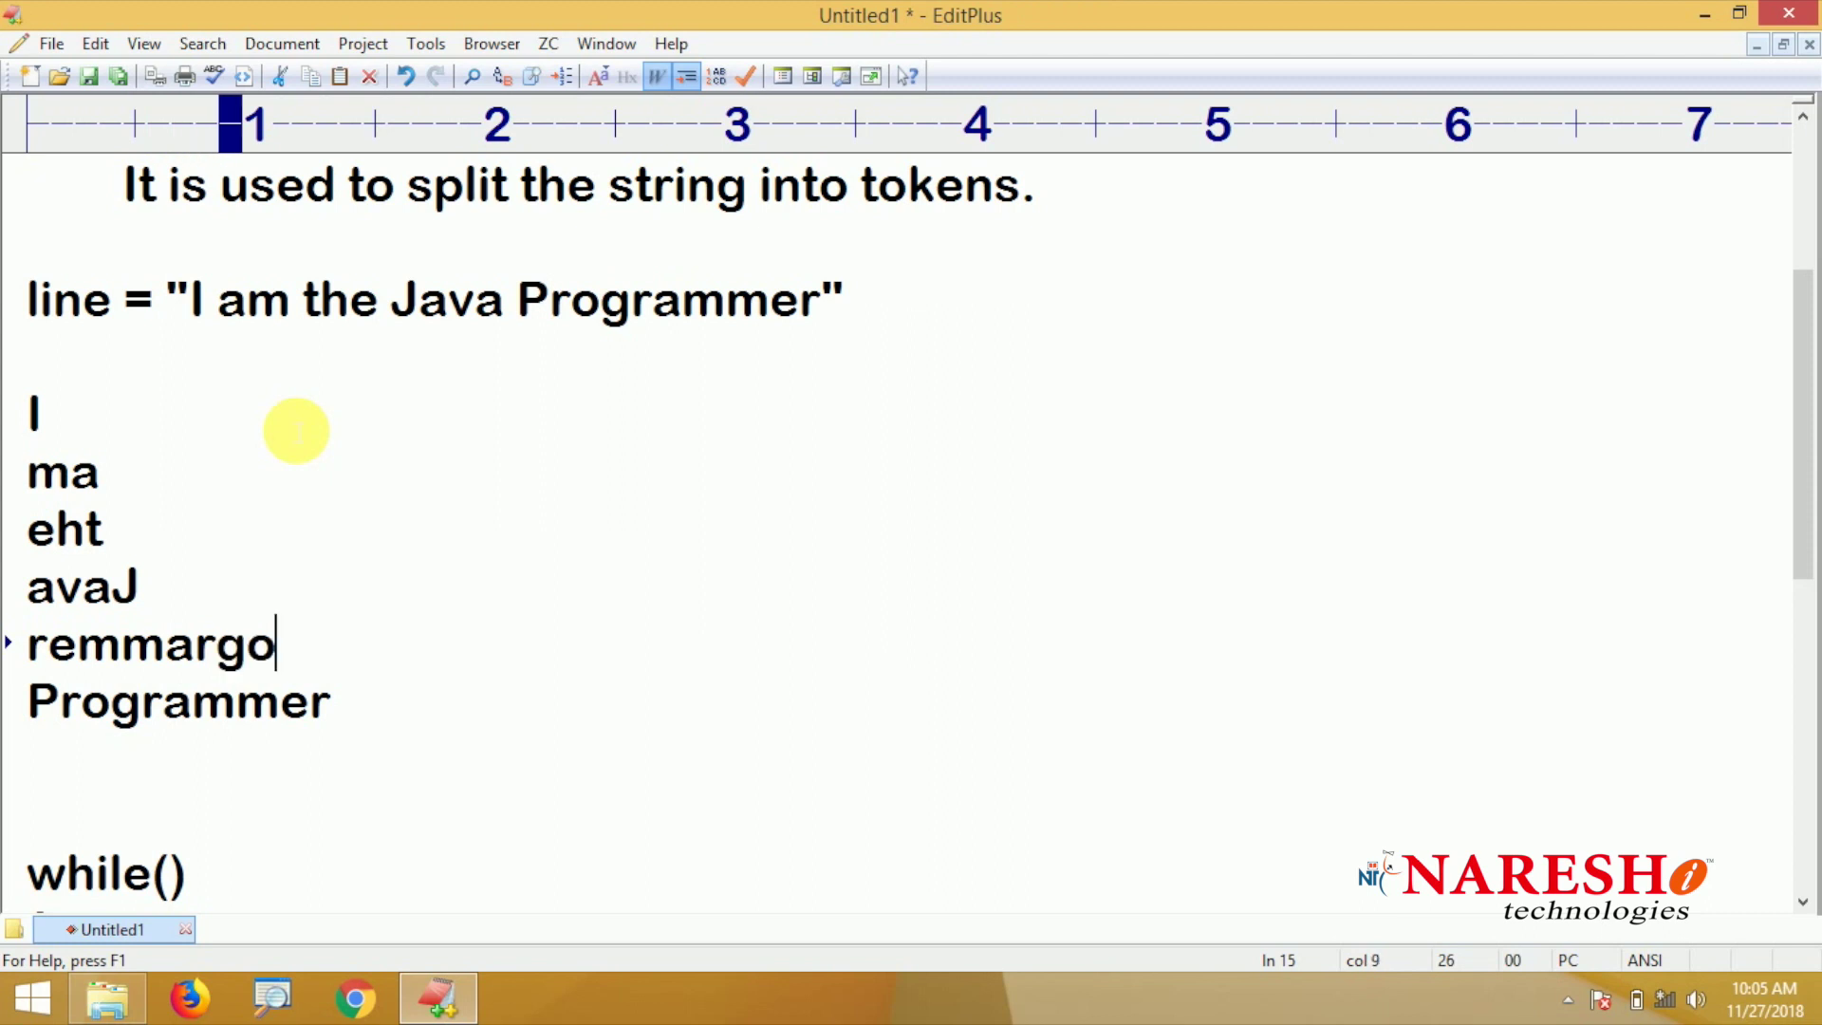
text(rP)
drag(363, 723, 17, 748)
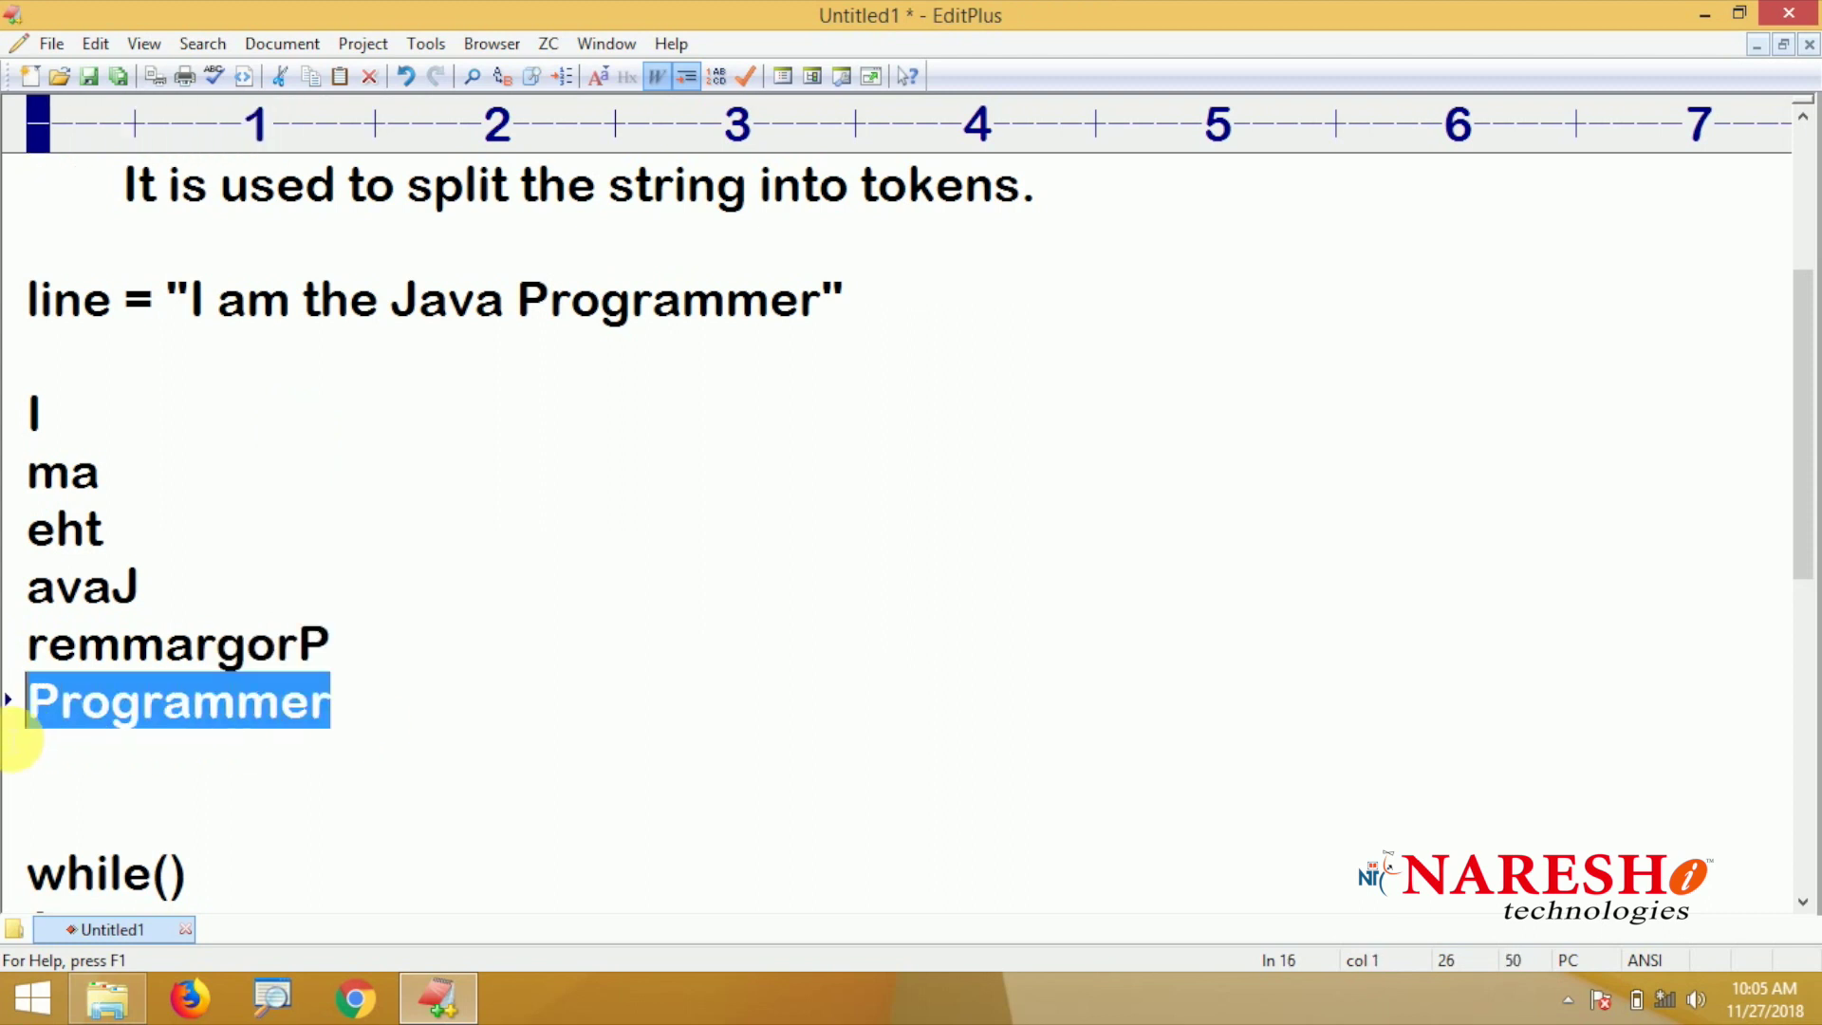
key(Delete)
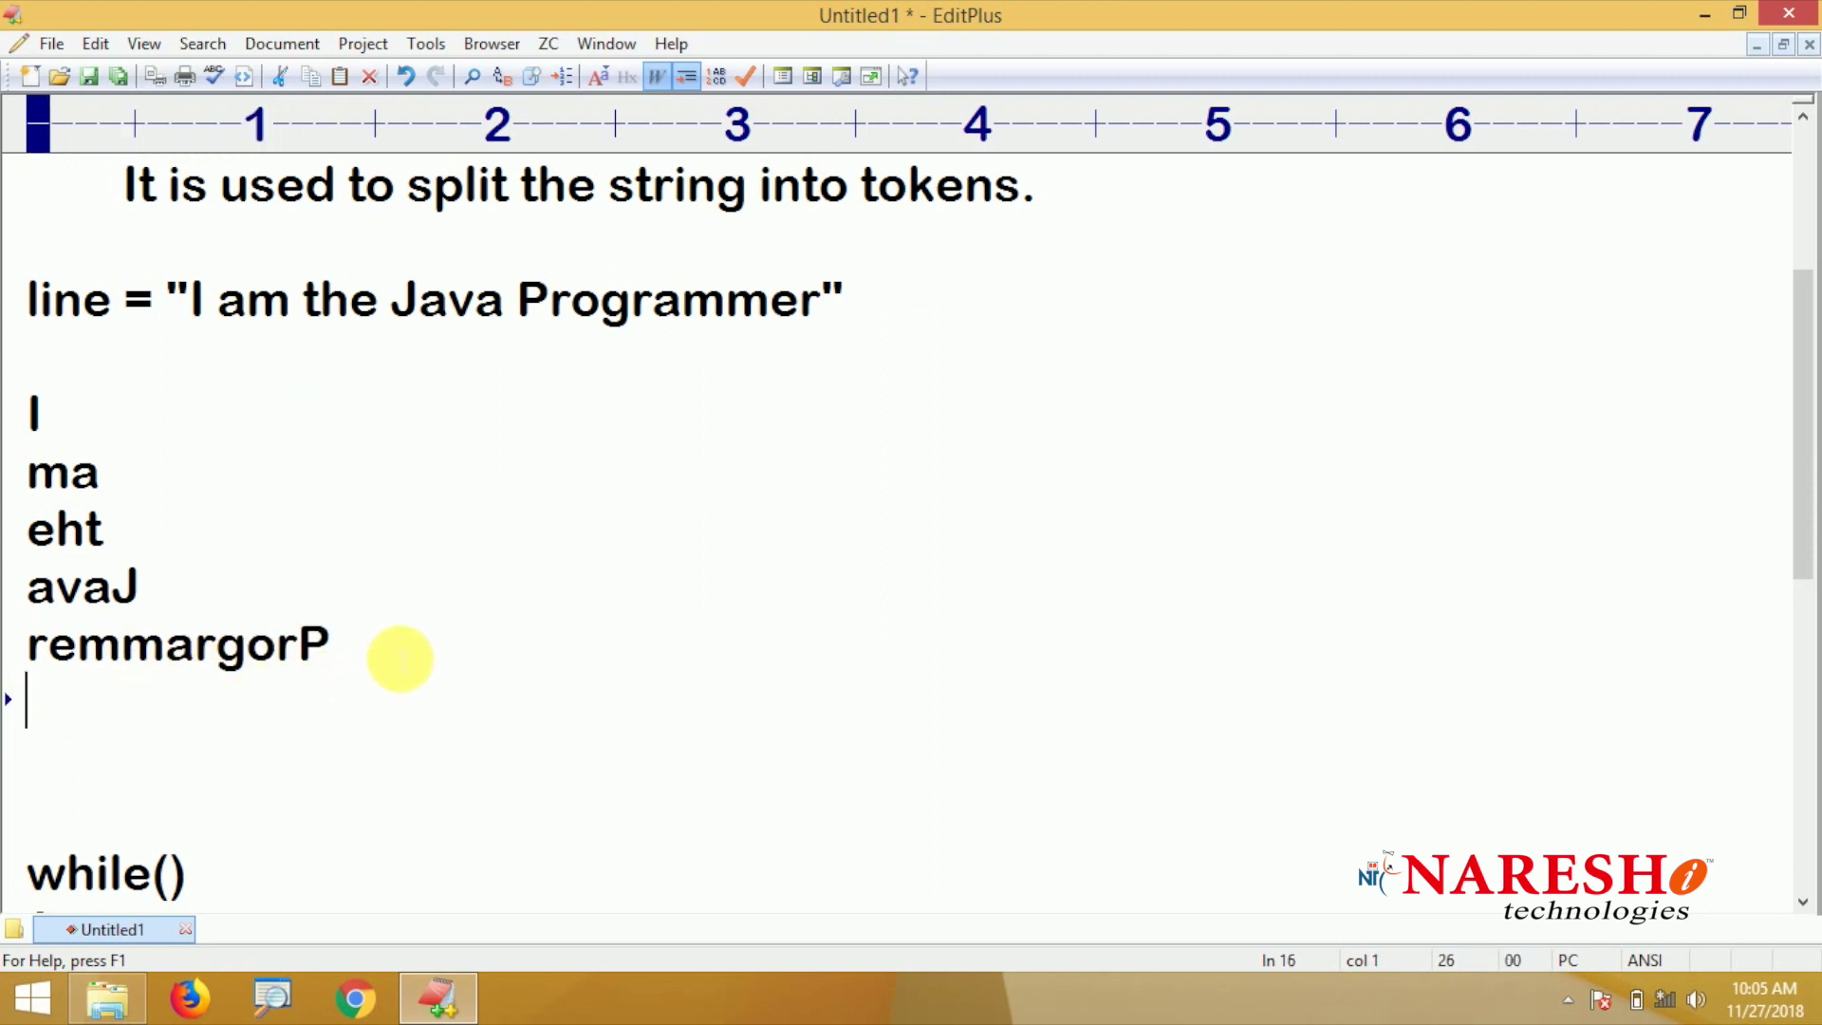
Highlight the reversed words I, ma, eht, avaJ, remmargorP and the sample sentence to compare them
drag(383, 650, 32, 416)
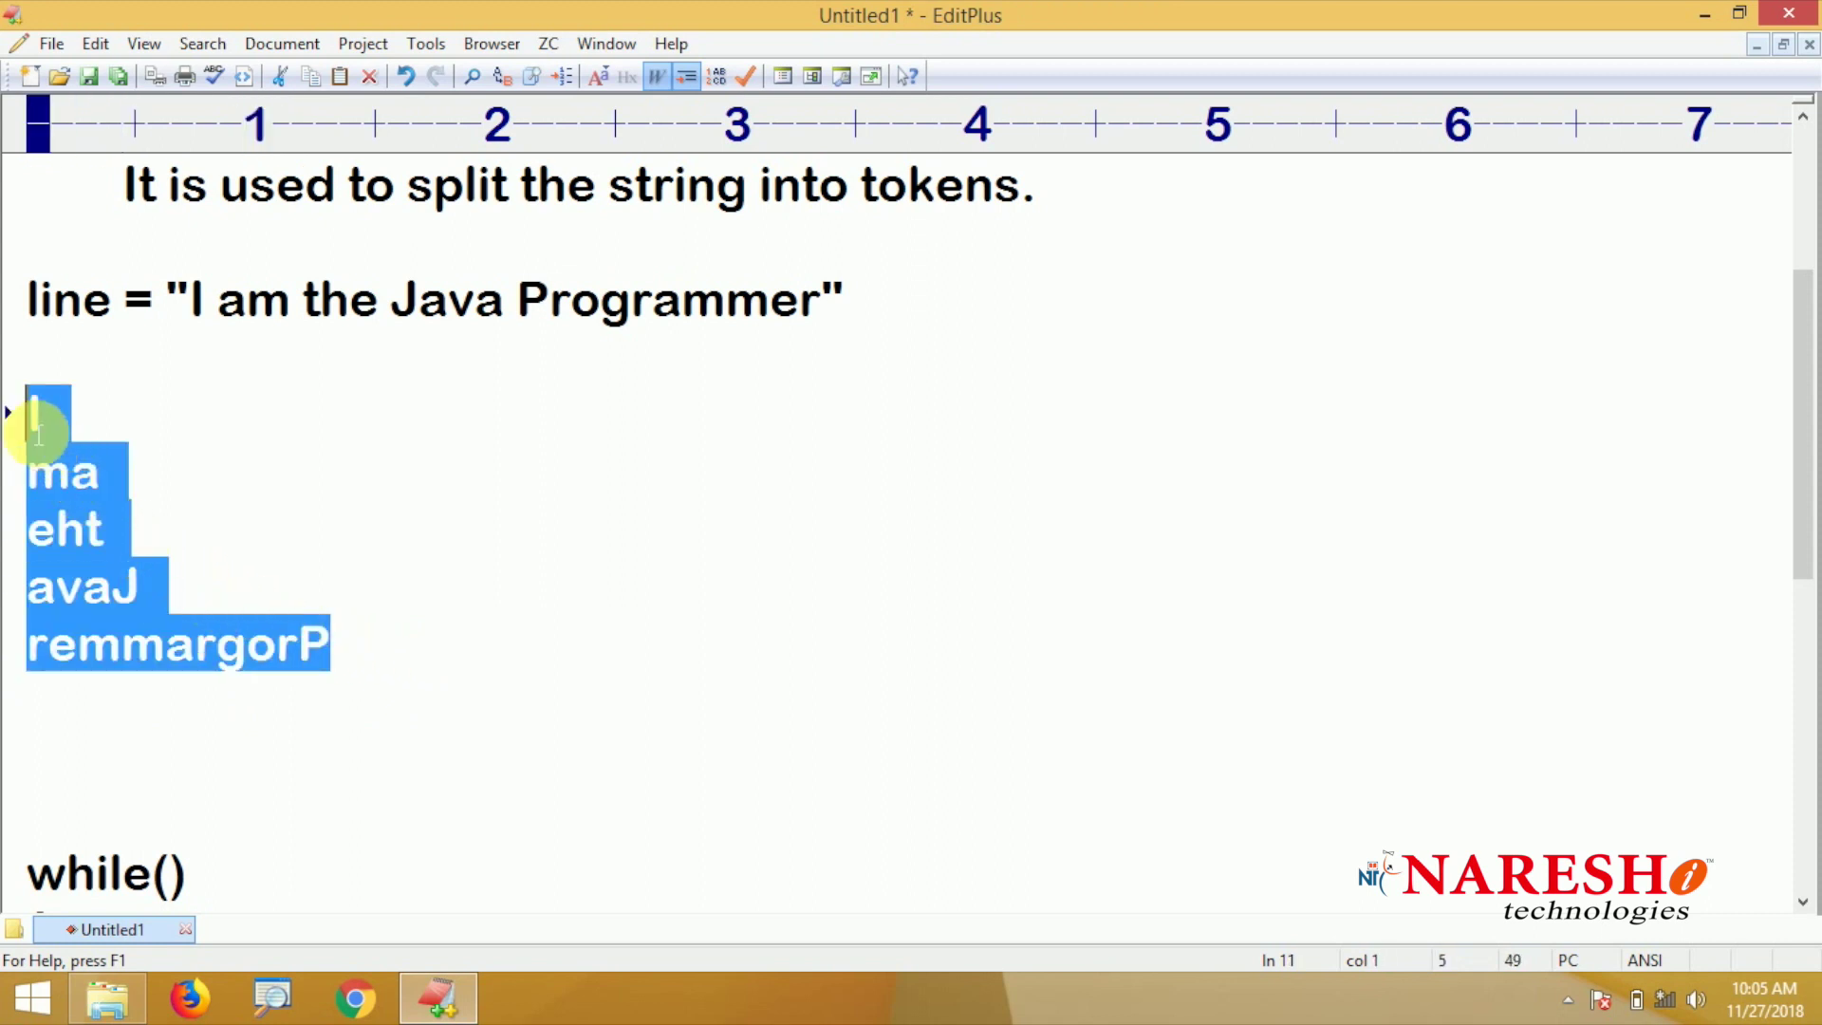
click(221, 527)
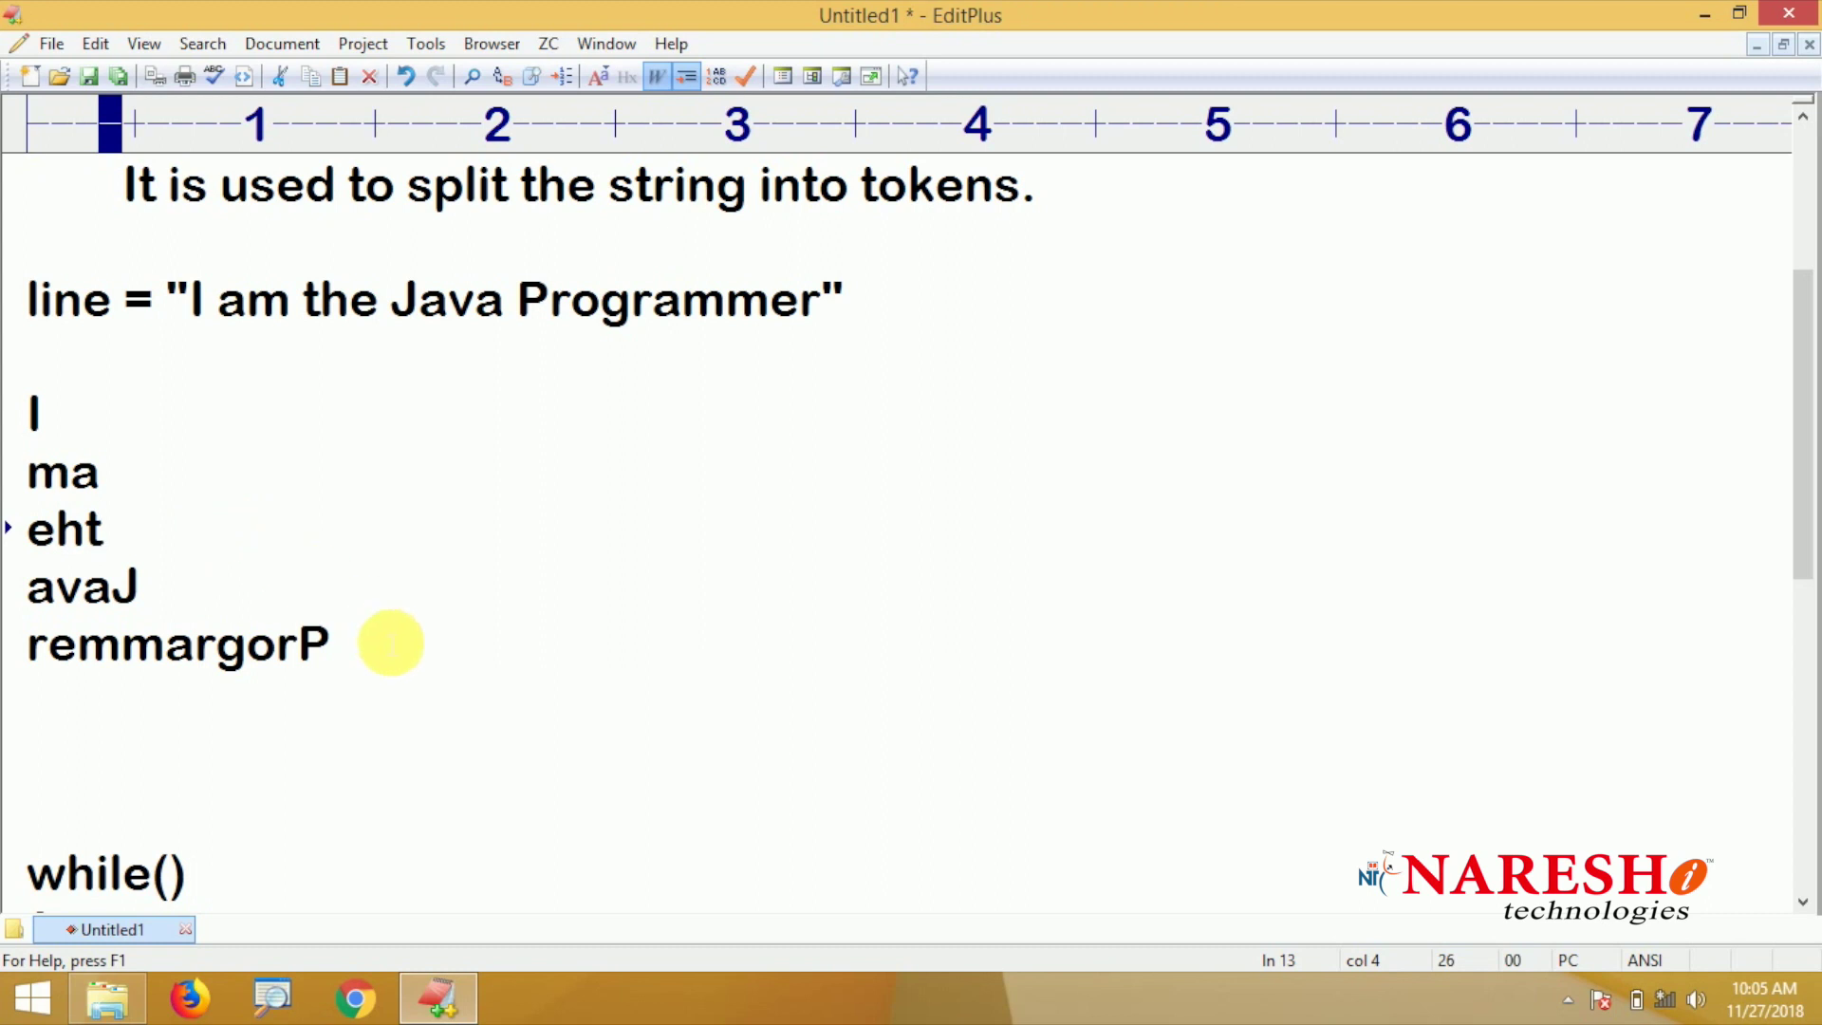
mouse_move(346, 642)
mouse_down()
mouse_move(32, 470)
mouse_move(31, 416)
mouse_up()
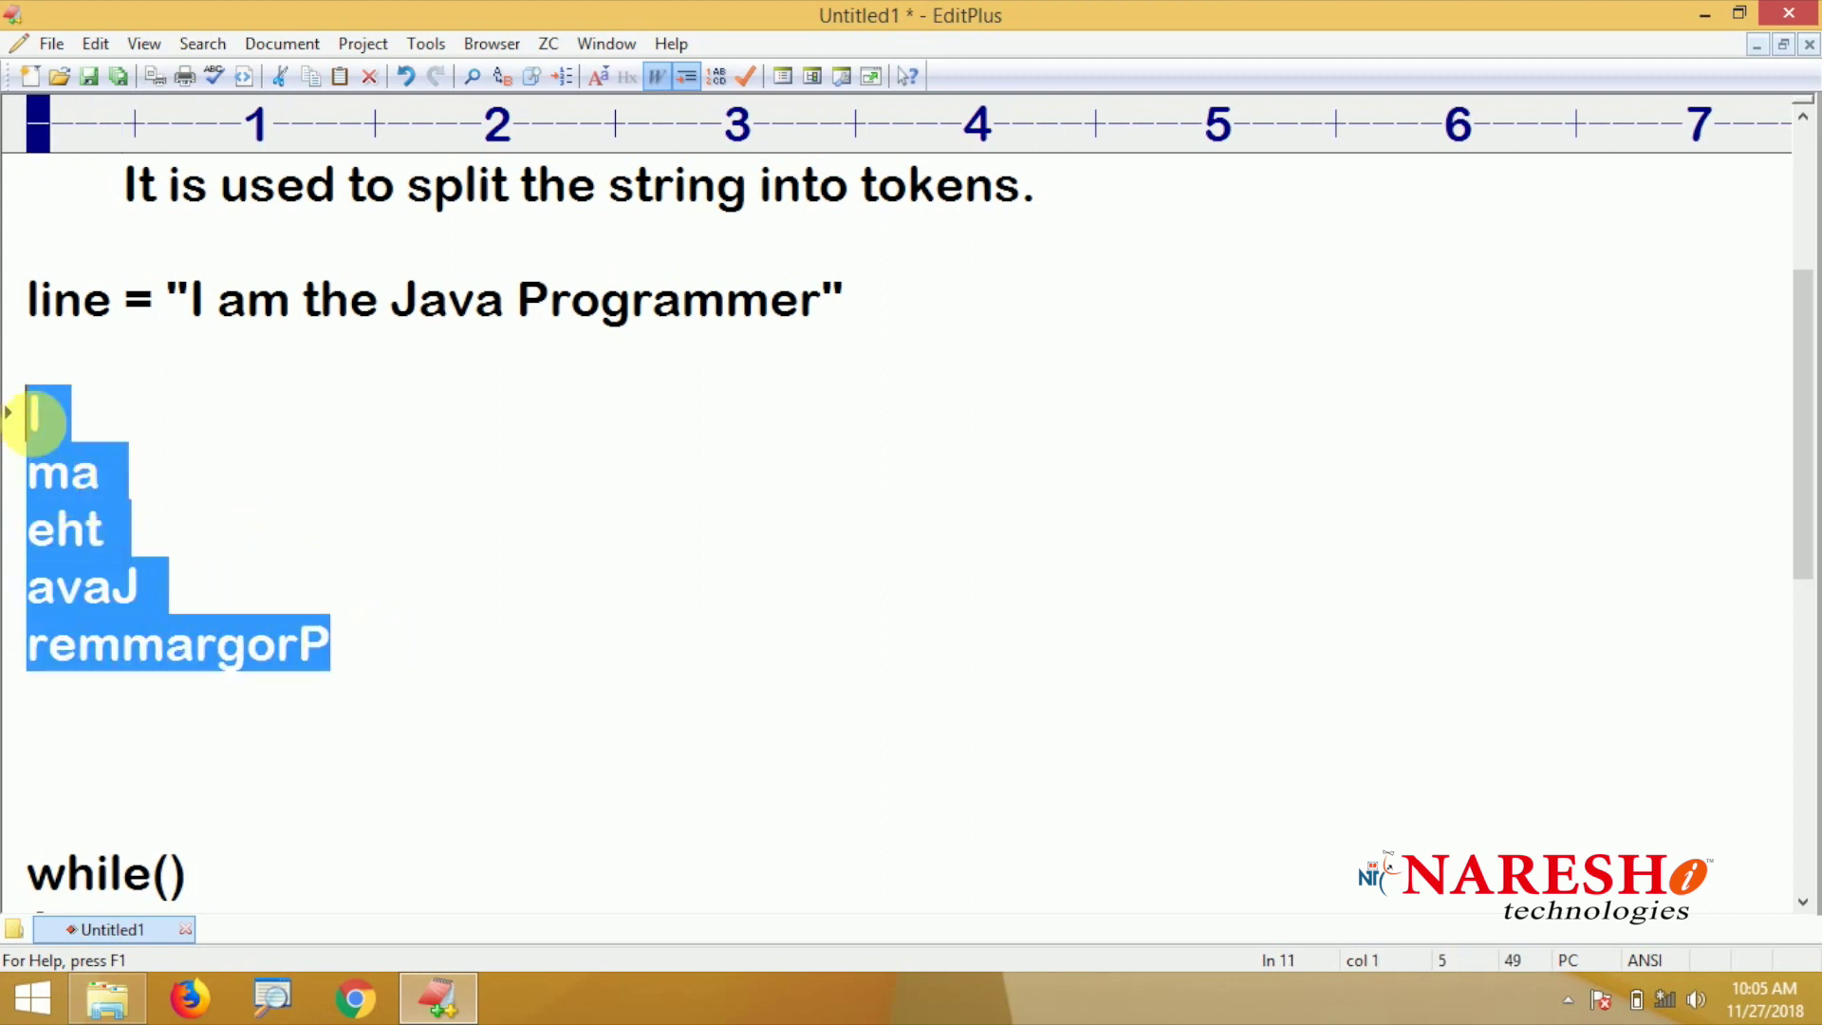
drag(189, 302, 823, 305)
drag(425, 652, 21, 410)
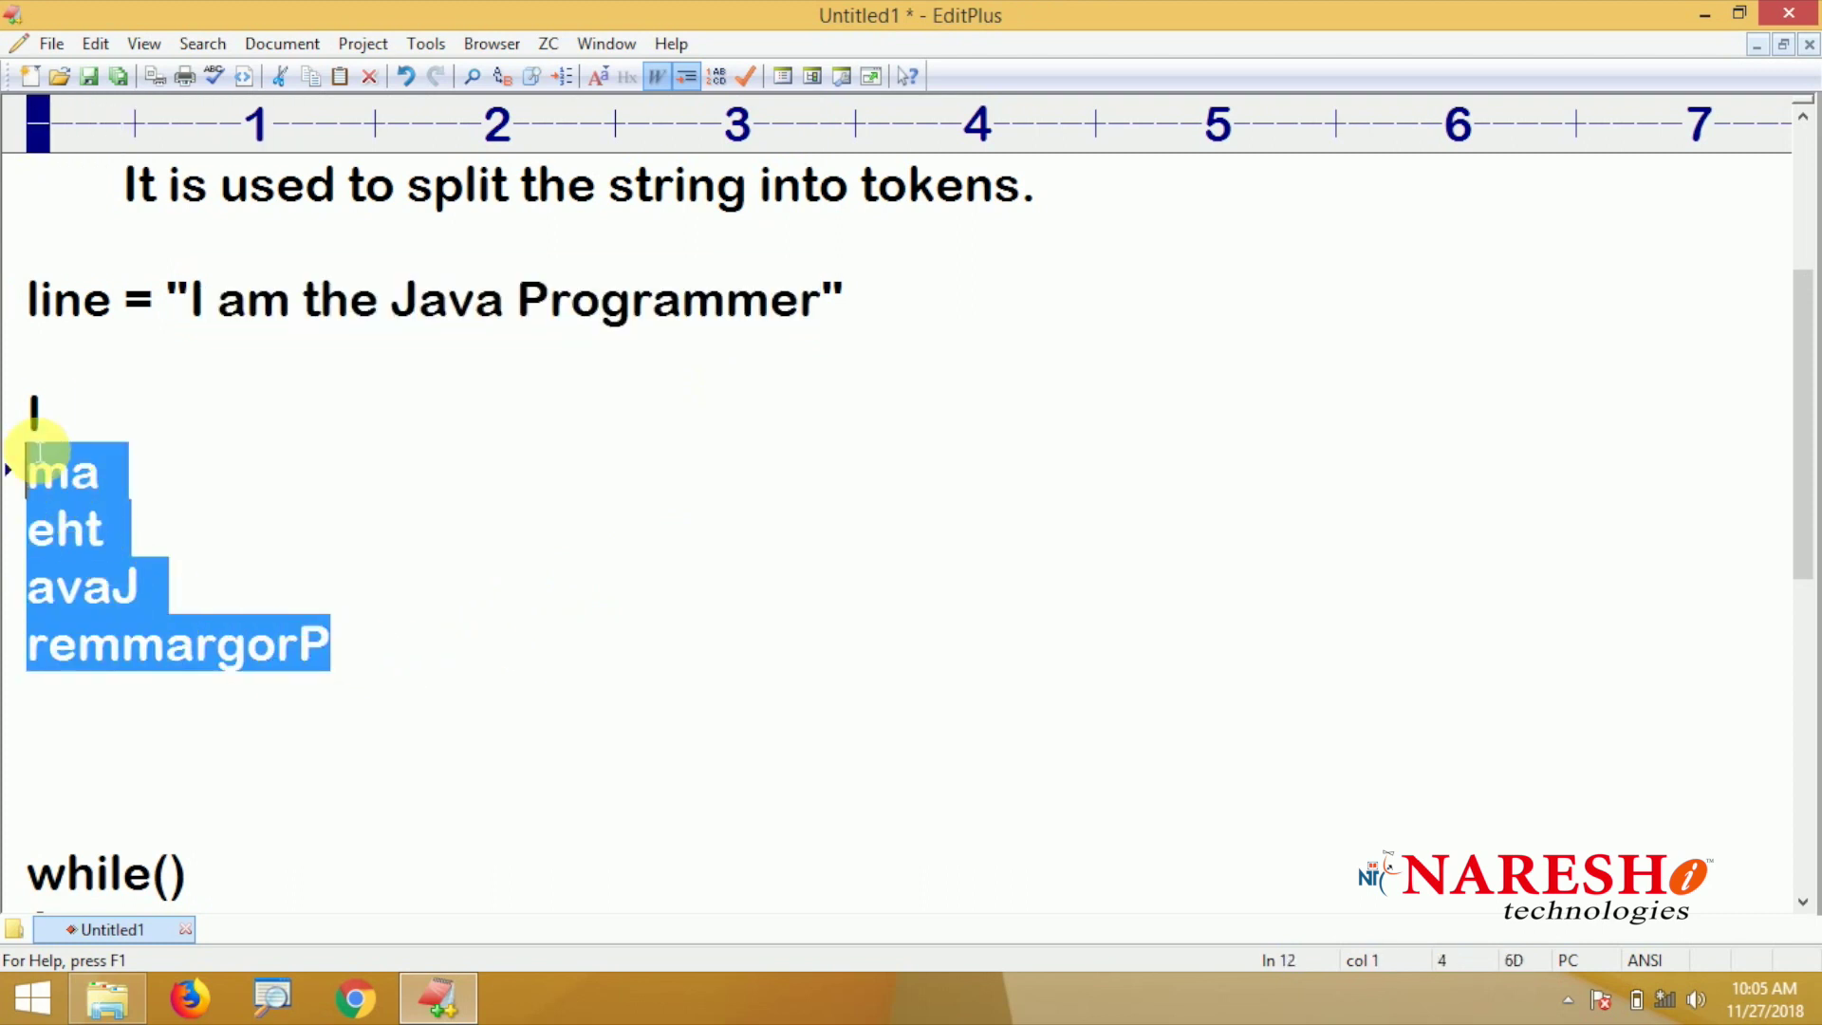
scroll(242, 579, down, 3)
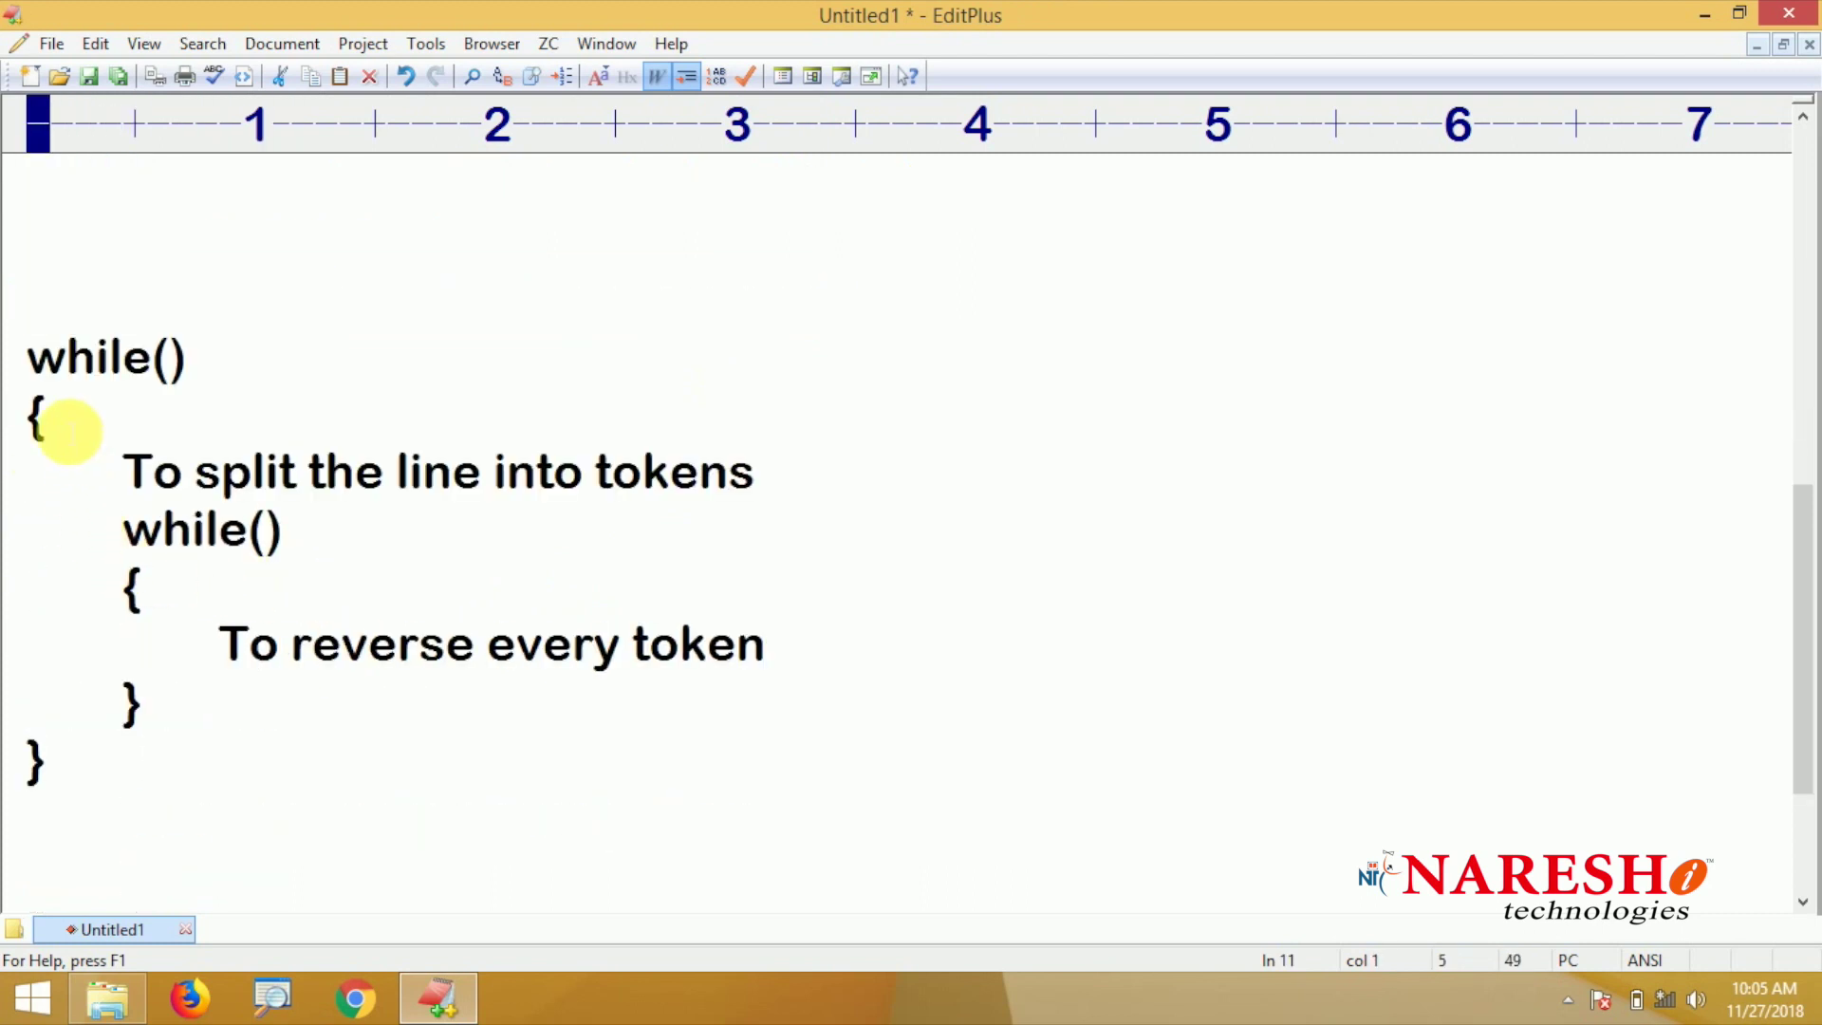
drag(31, 373, 194, 363)
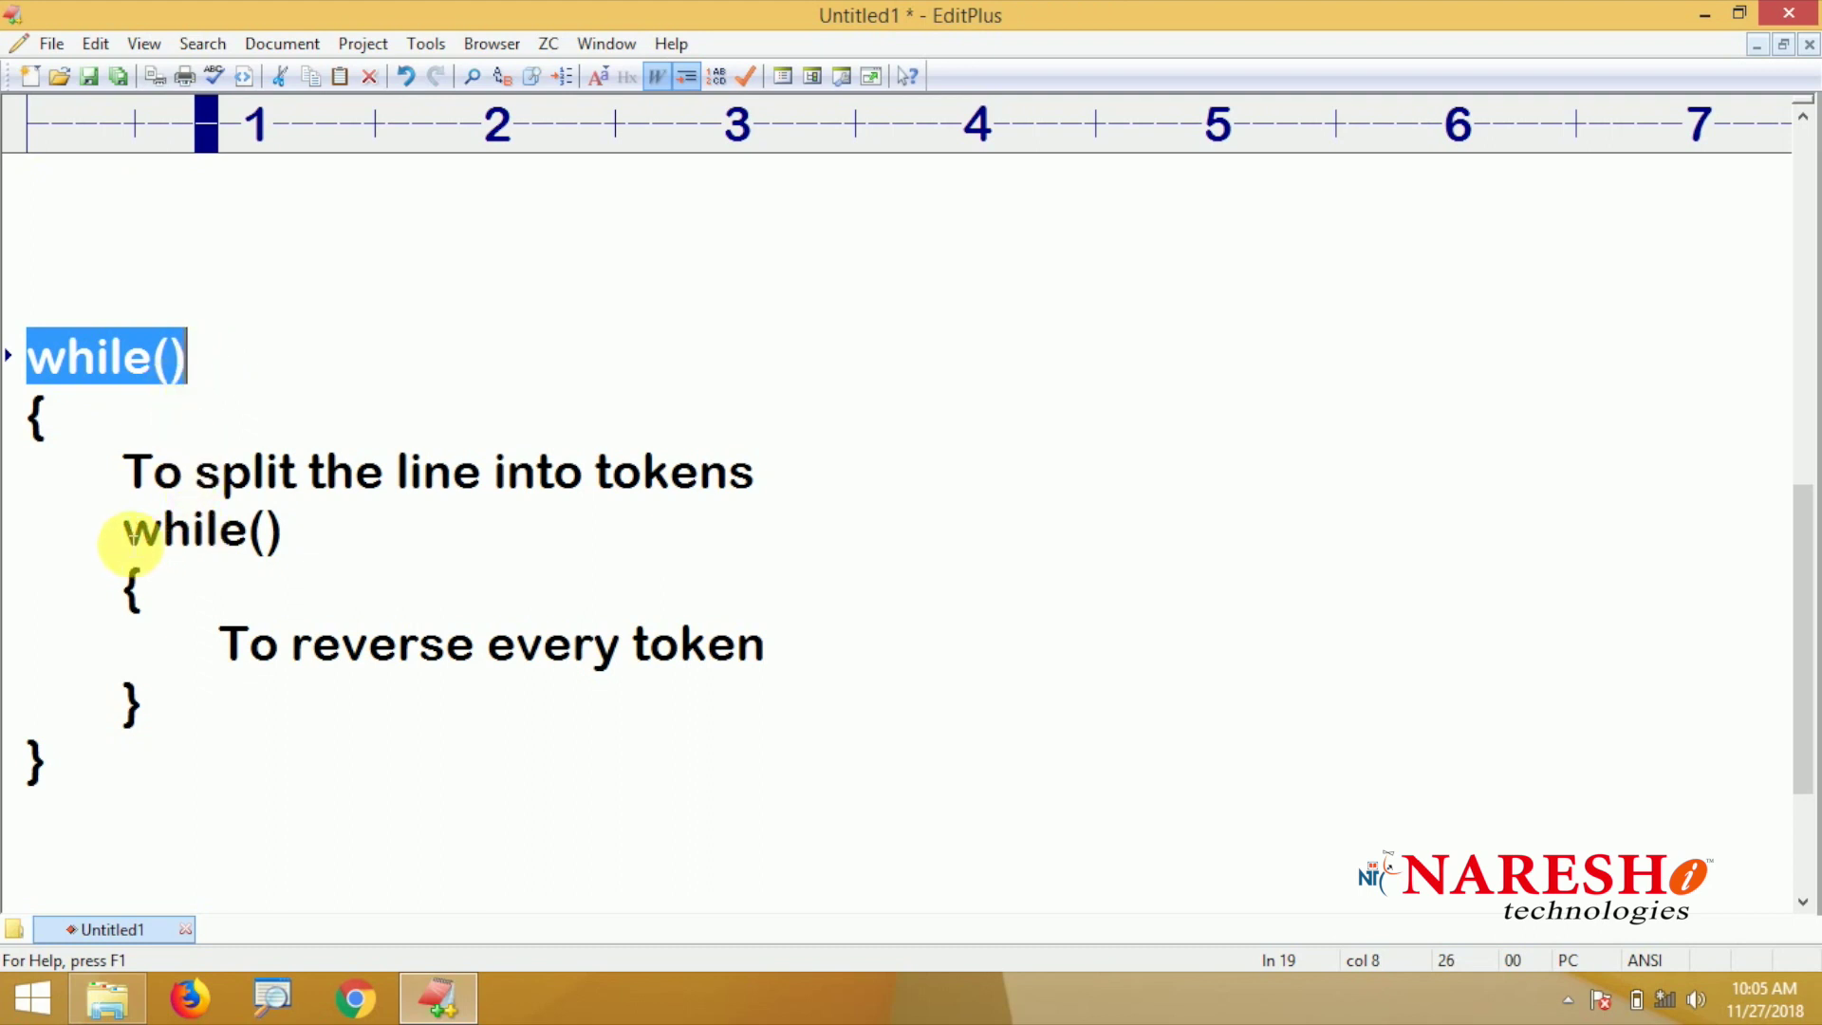
drag(122, 532, 190, 707)
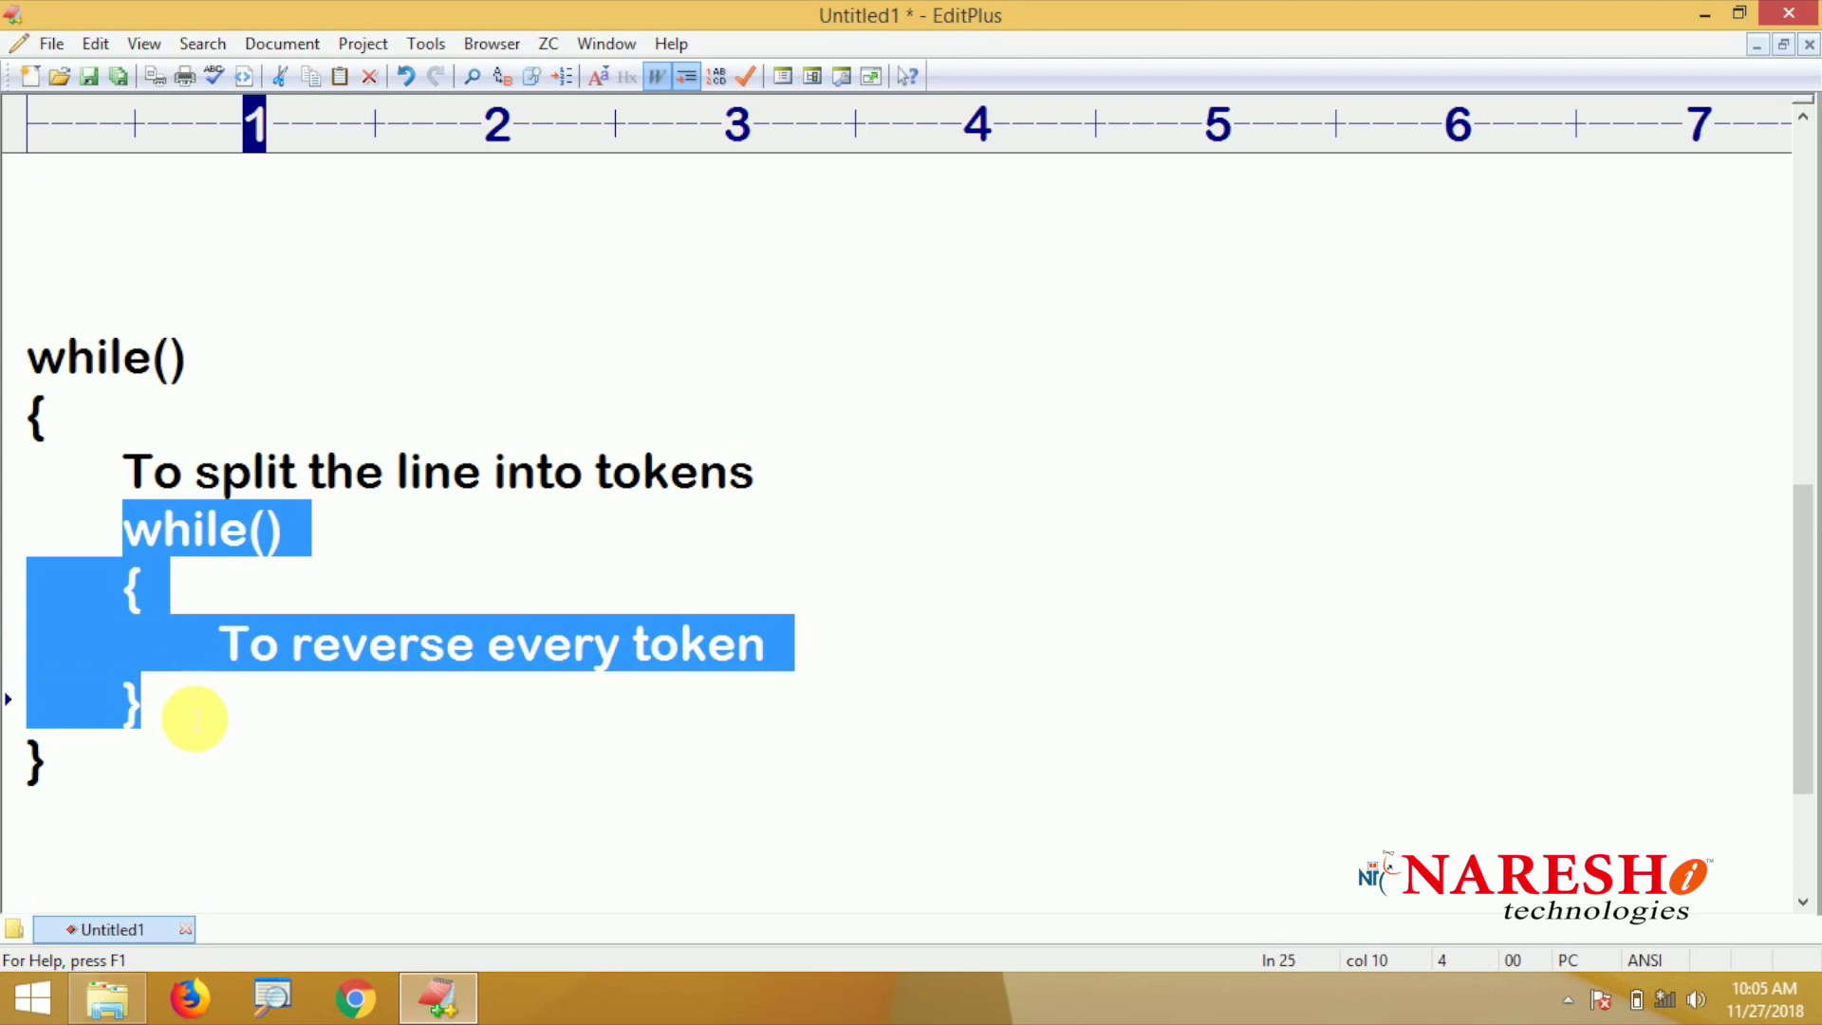
click(339, 719)
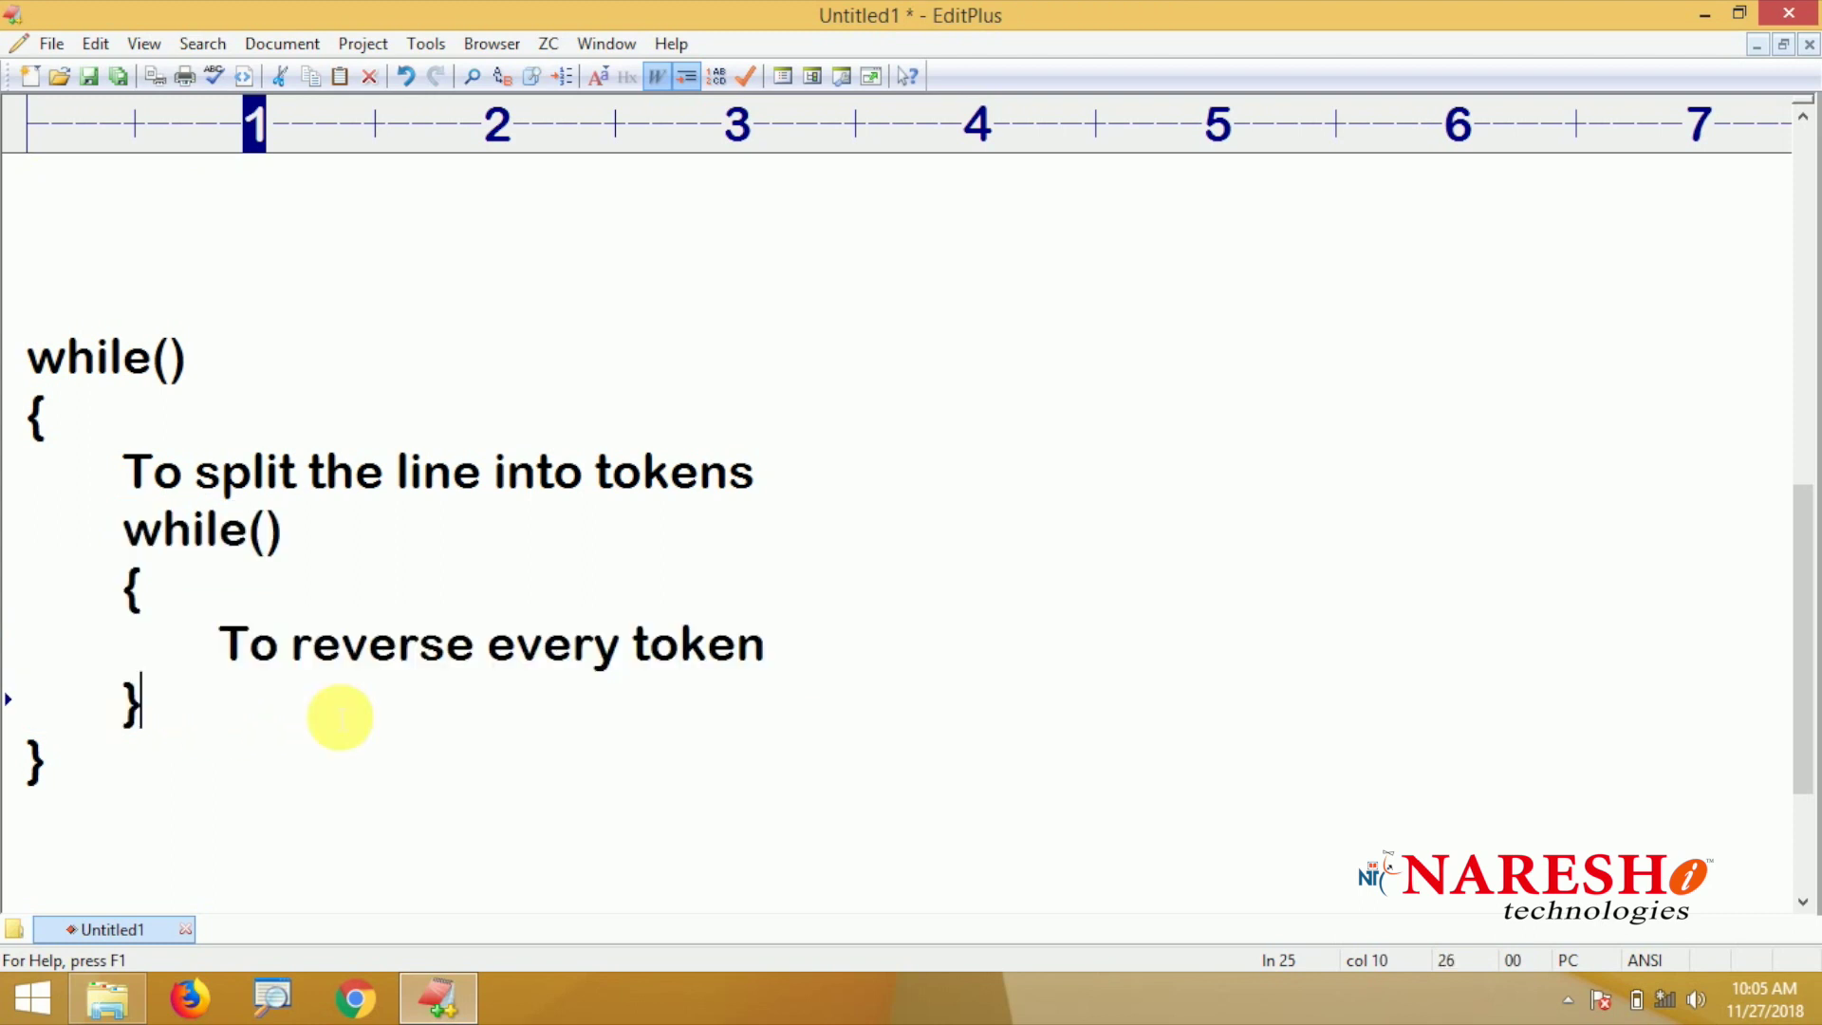
scroll(339, 716, up, 2)
scroll(340, 717, down, 2)
scroll(339, 708, up, 2)
scroll(343, 704, up, 3)
click(385, 669)
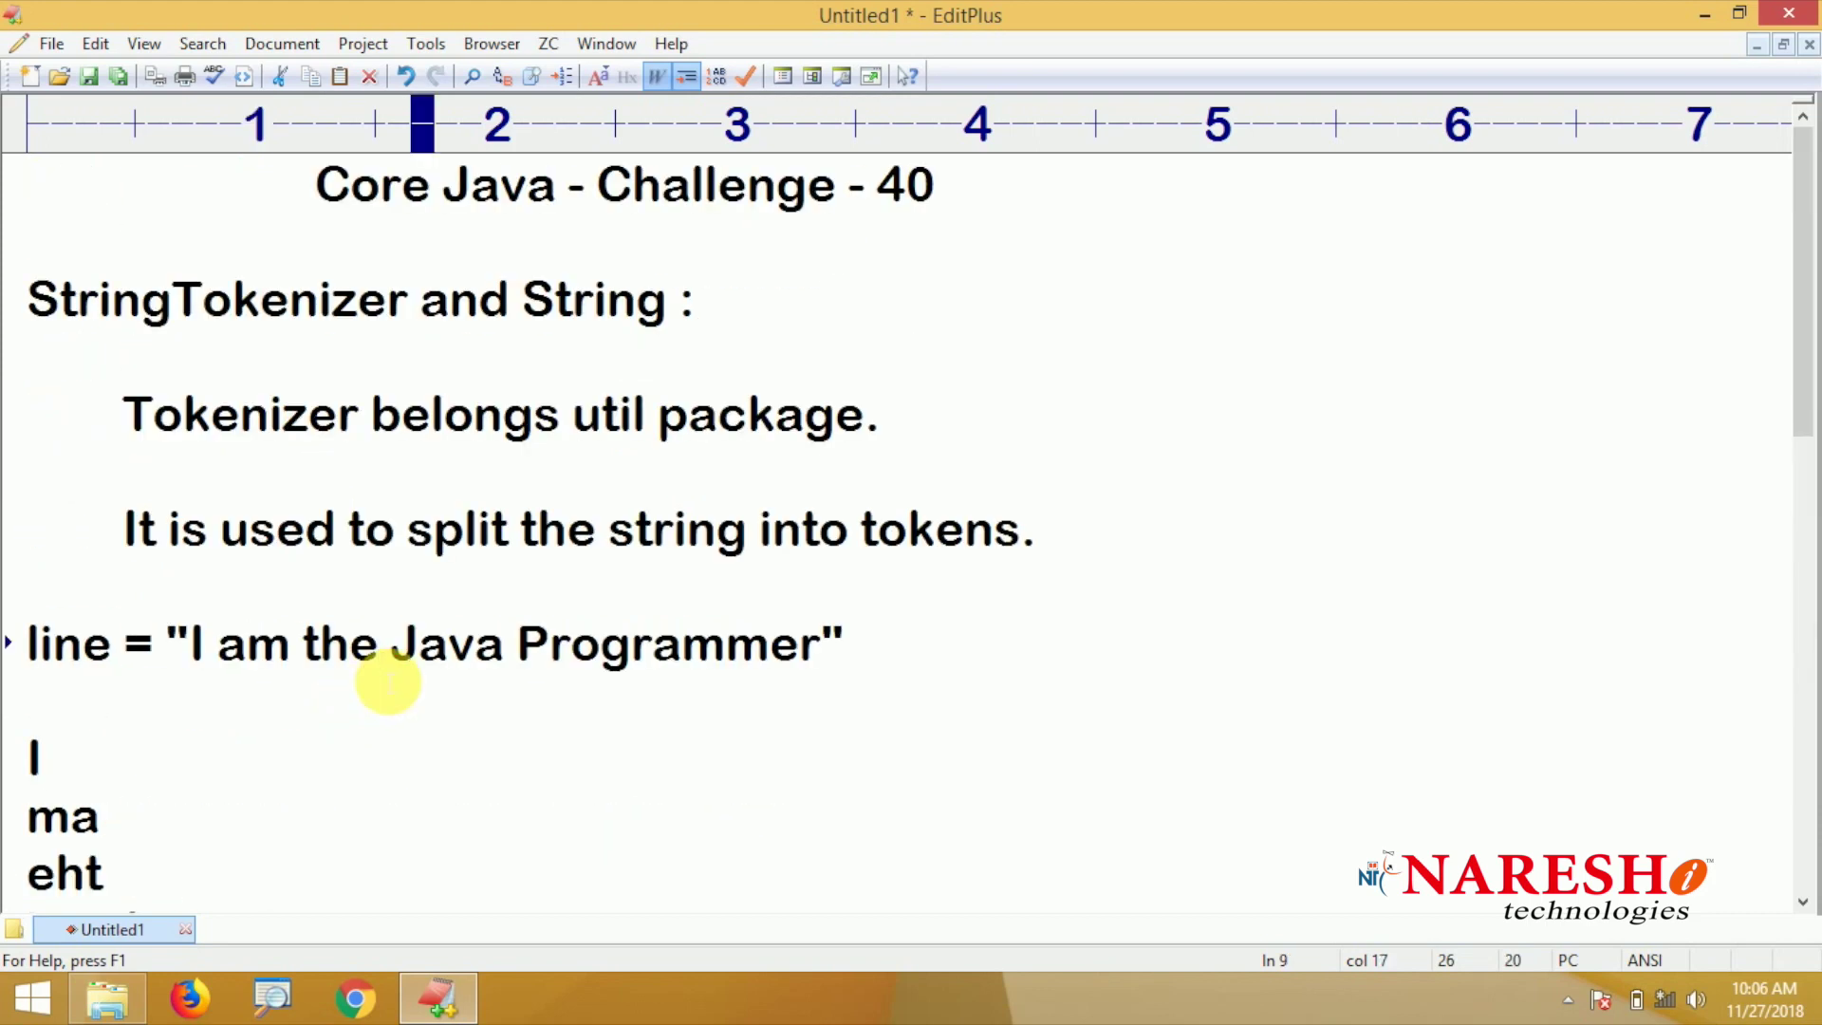